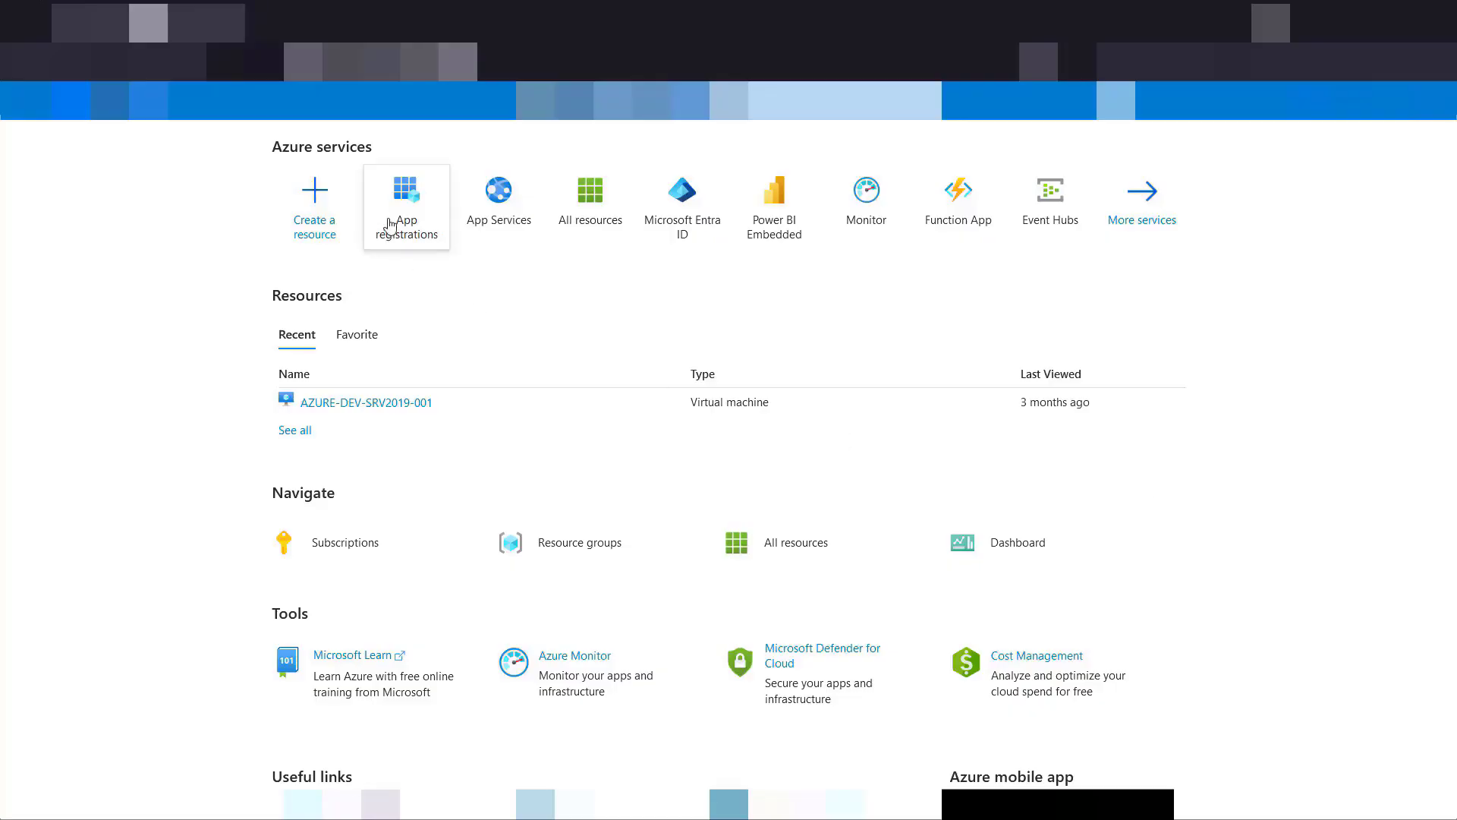
Step: Open the API permissions of the PeakboardGraphApp app registration
click(395, 218)
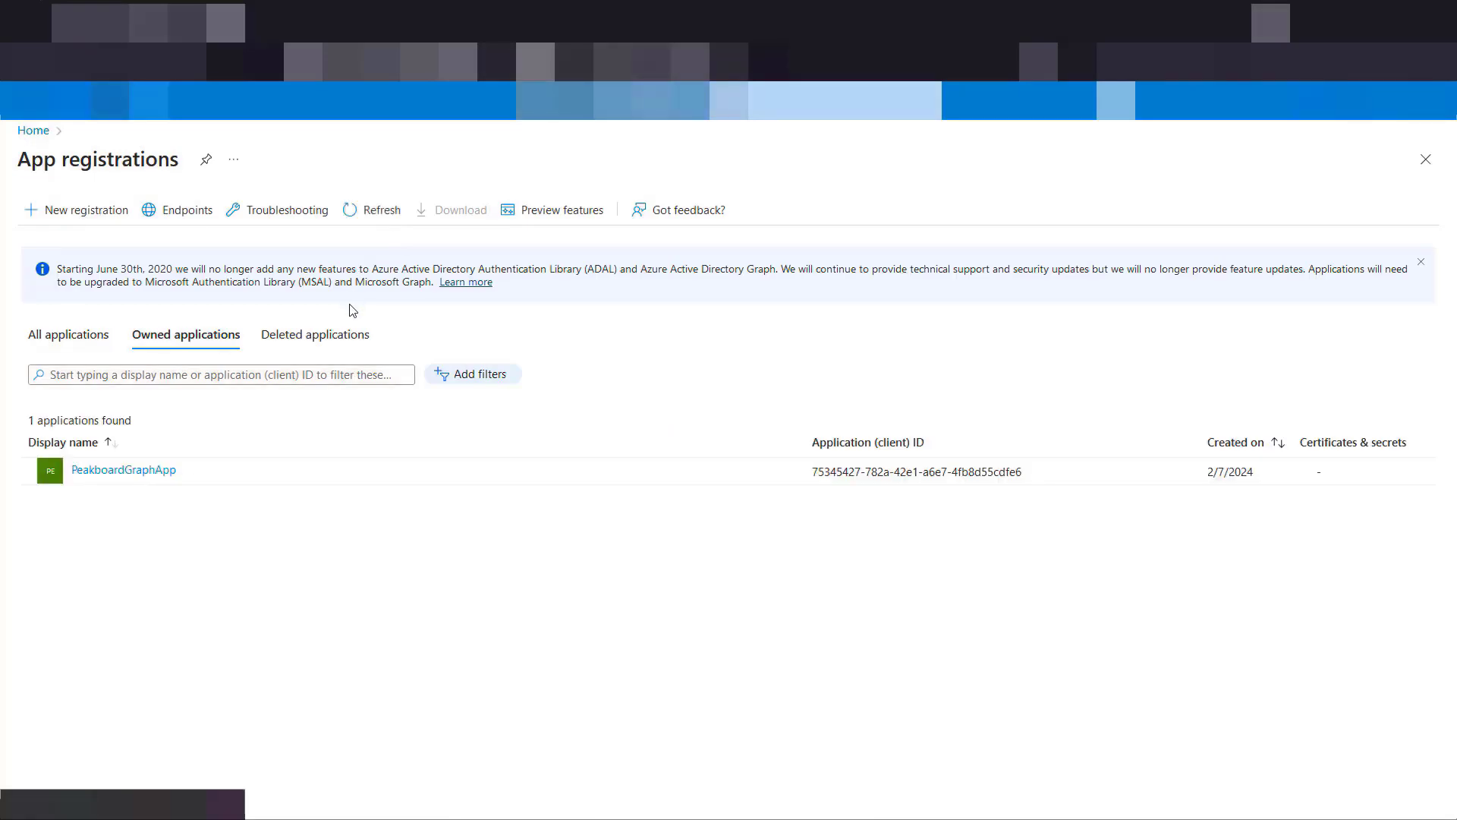
click(124, 478)
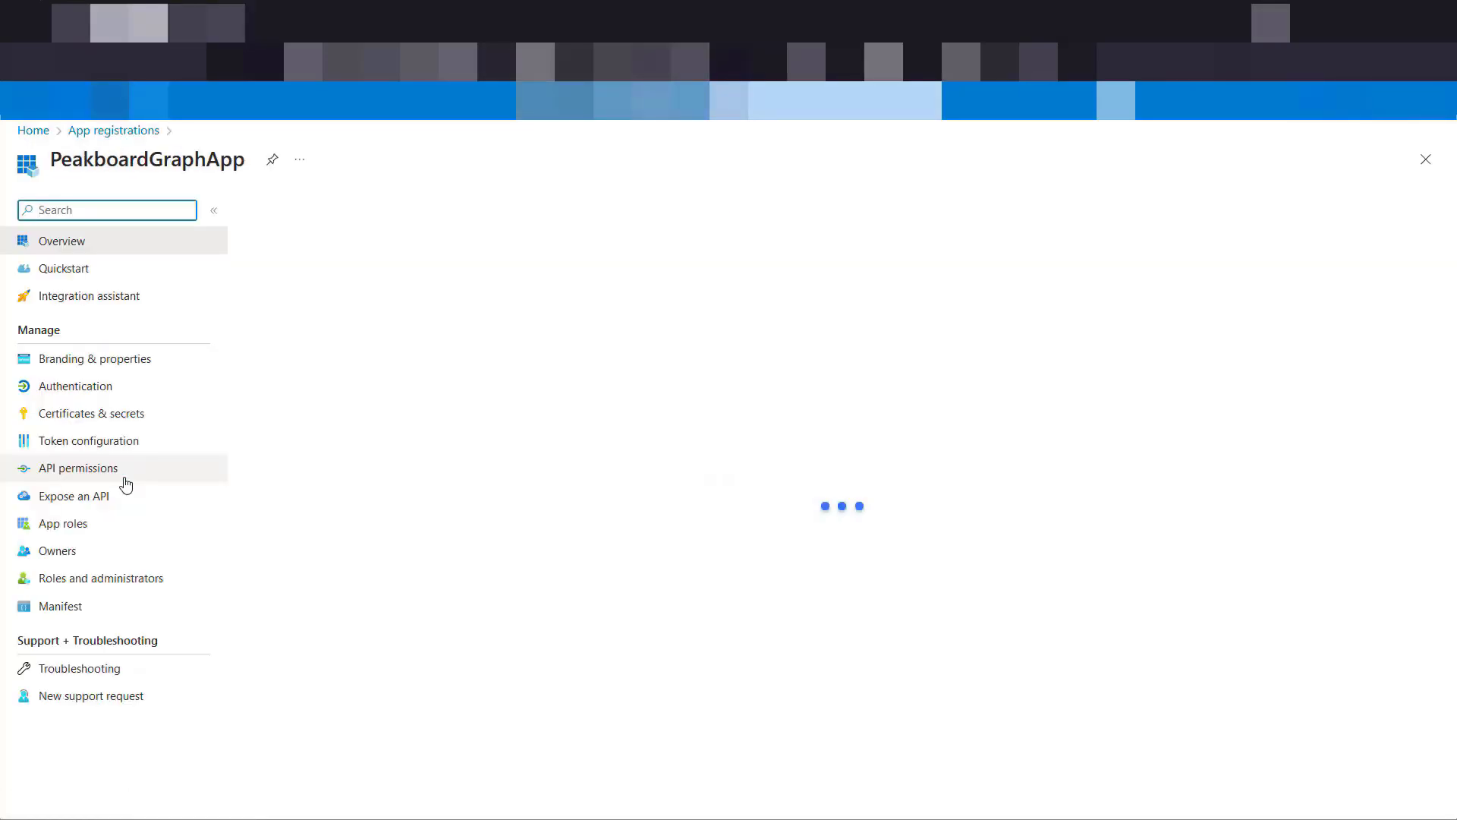
click(89, 469)
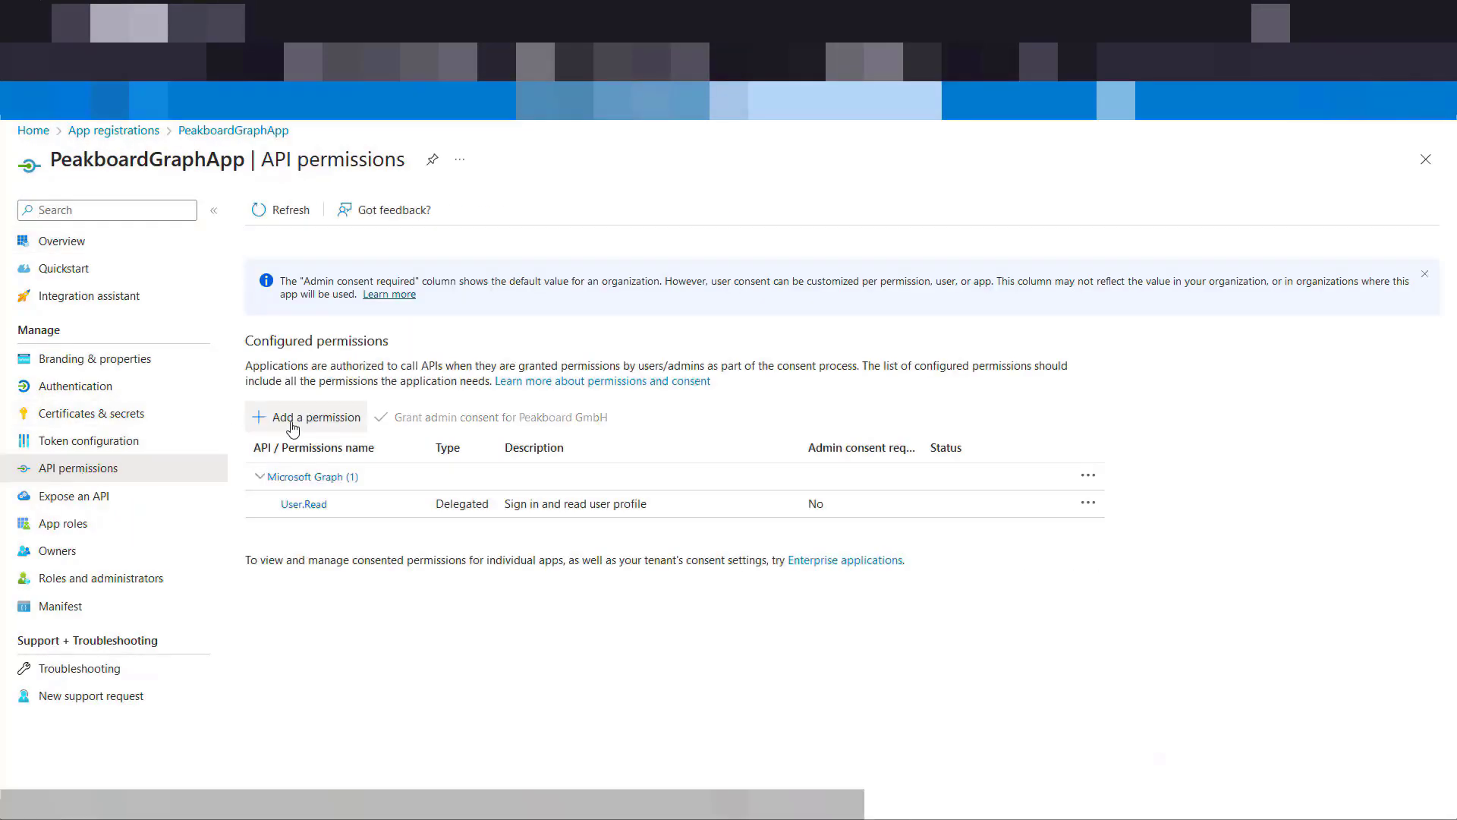
Step: Add the delegated Microsoft Graph permission ChannelMessage.Read.All to the app, filtering the permissions by "message"
click(289, 421)
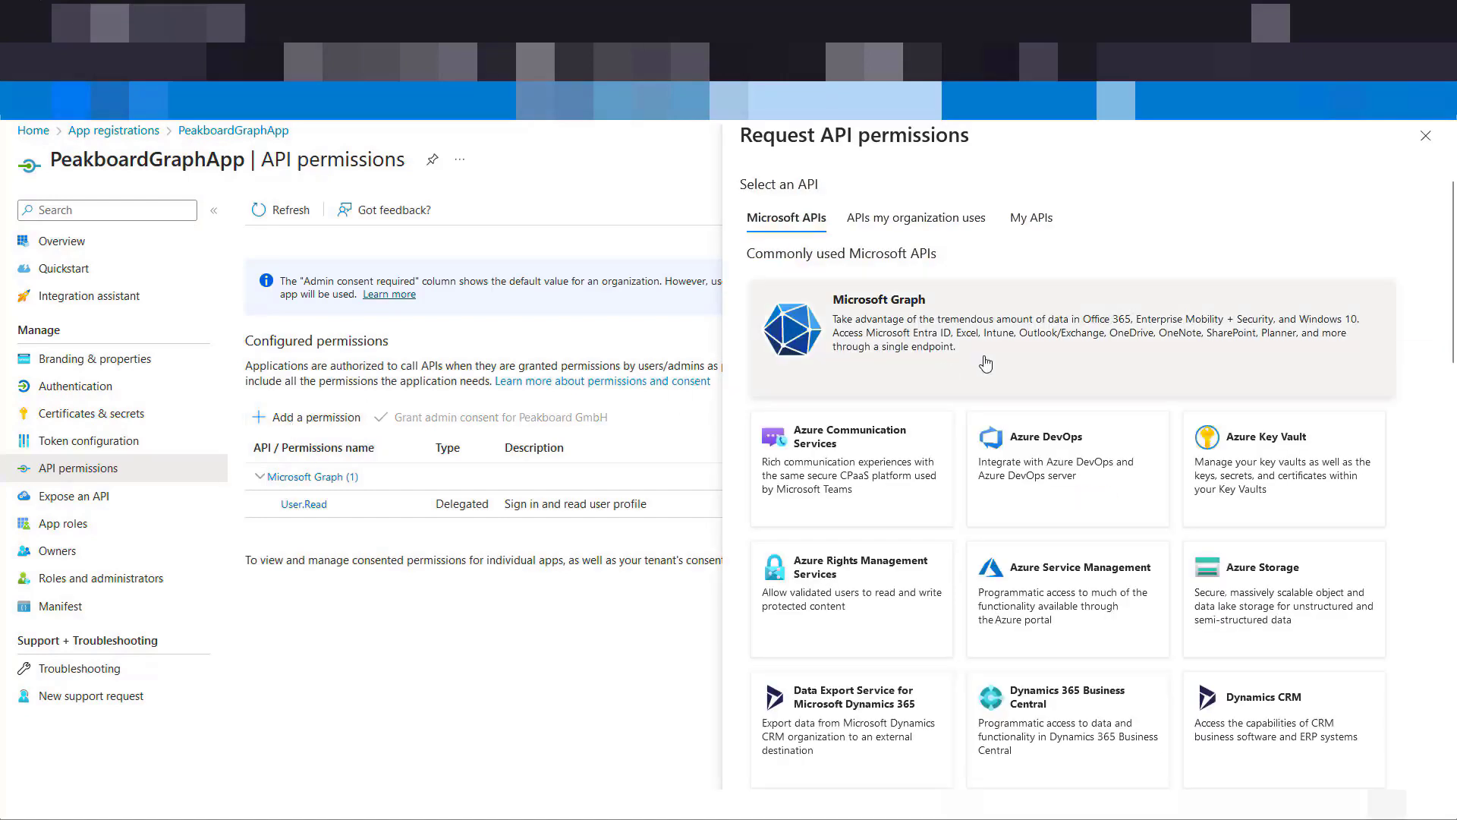
click(986, 364)
click(935, 303)
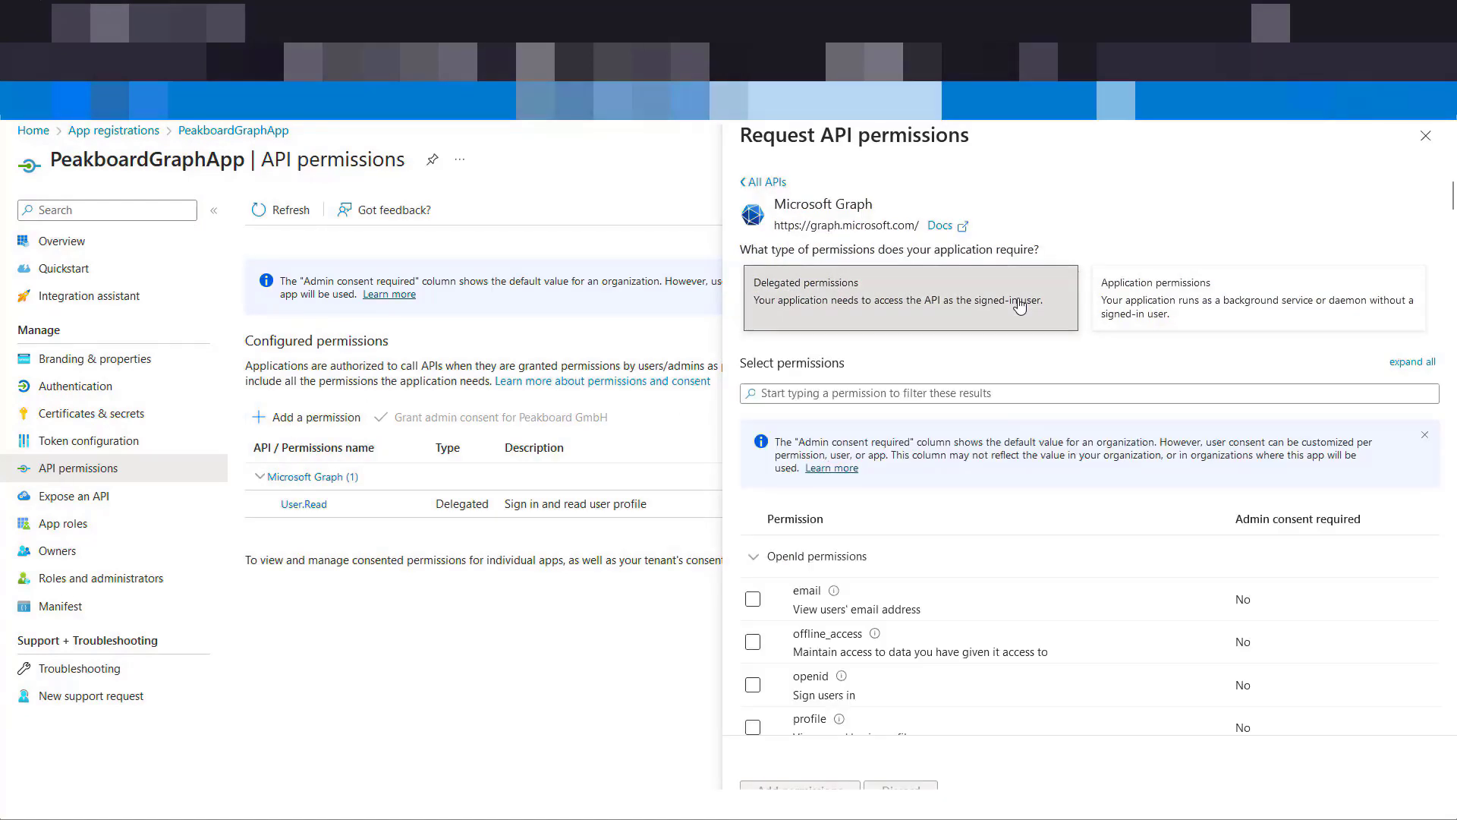
scroll(999, 360, down, 1)
text(message)
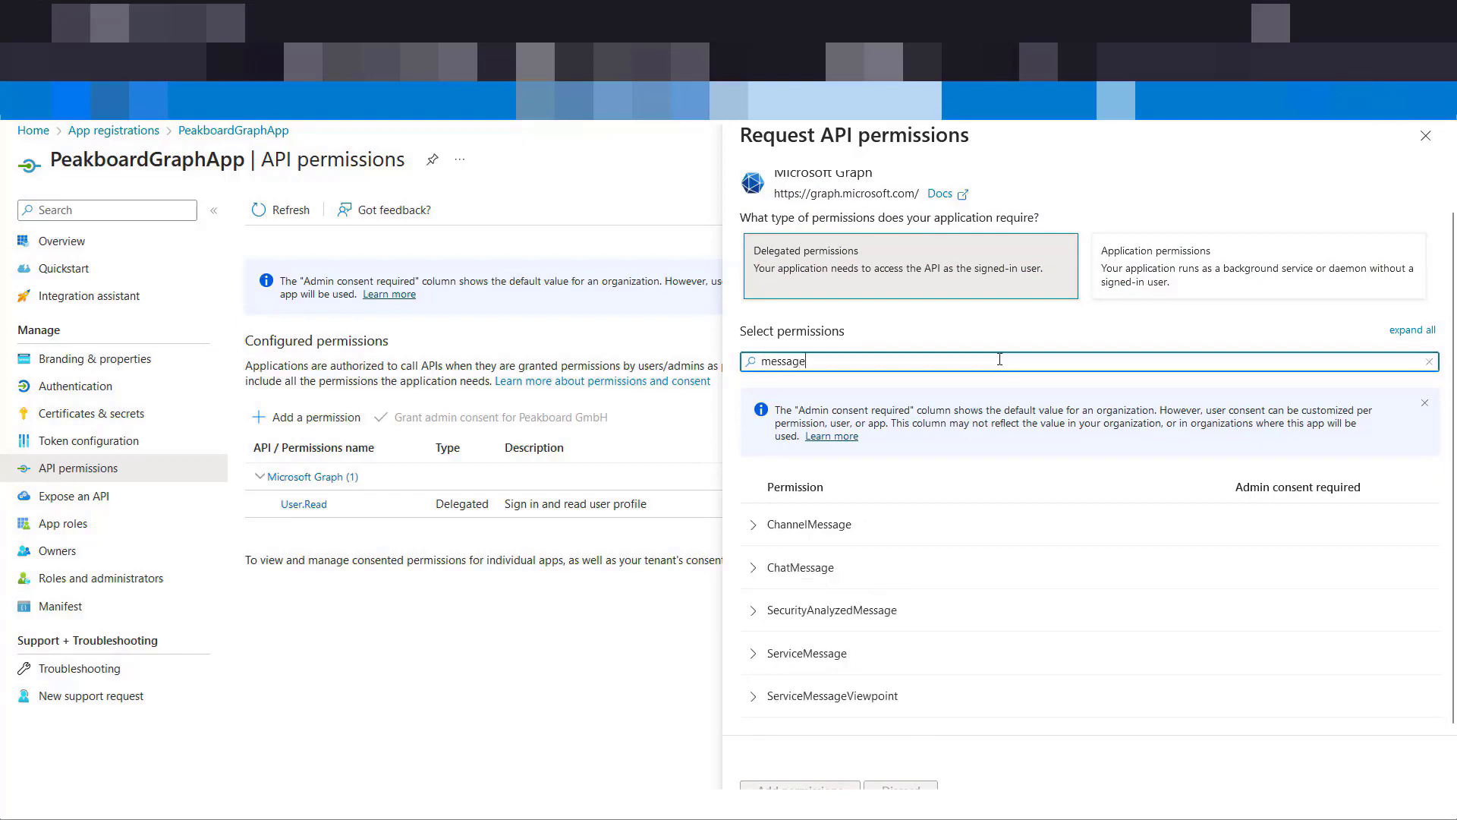
click(754, 524)
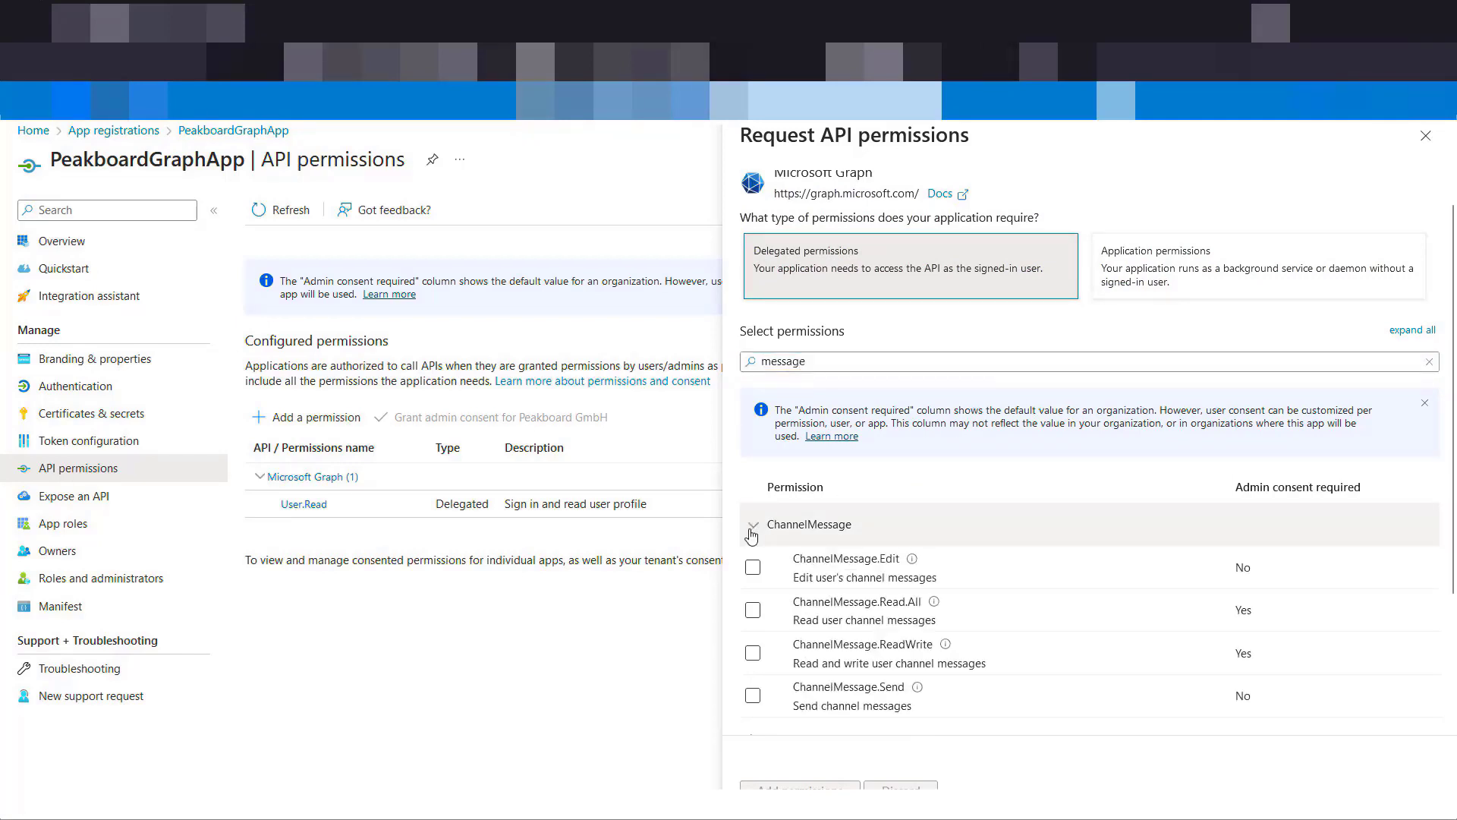
scroll(1049, 540, down, 2)
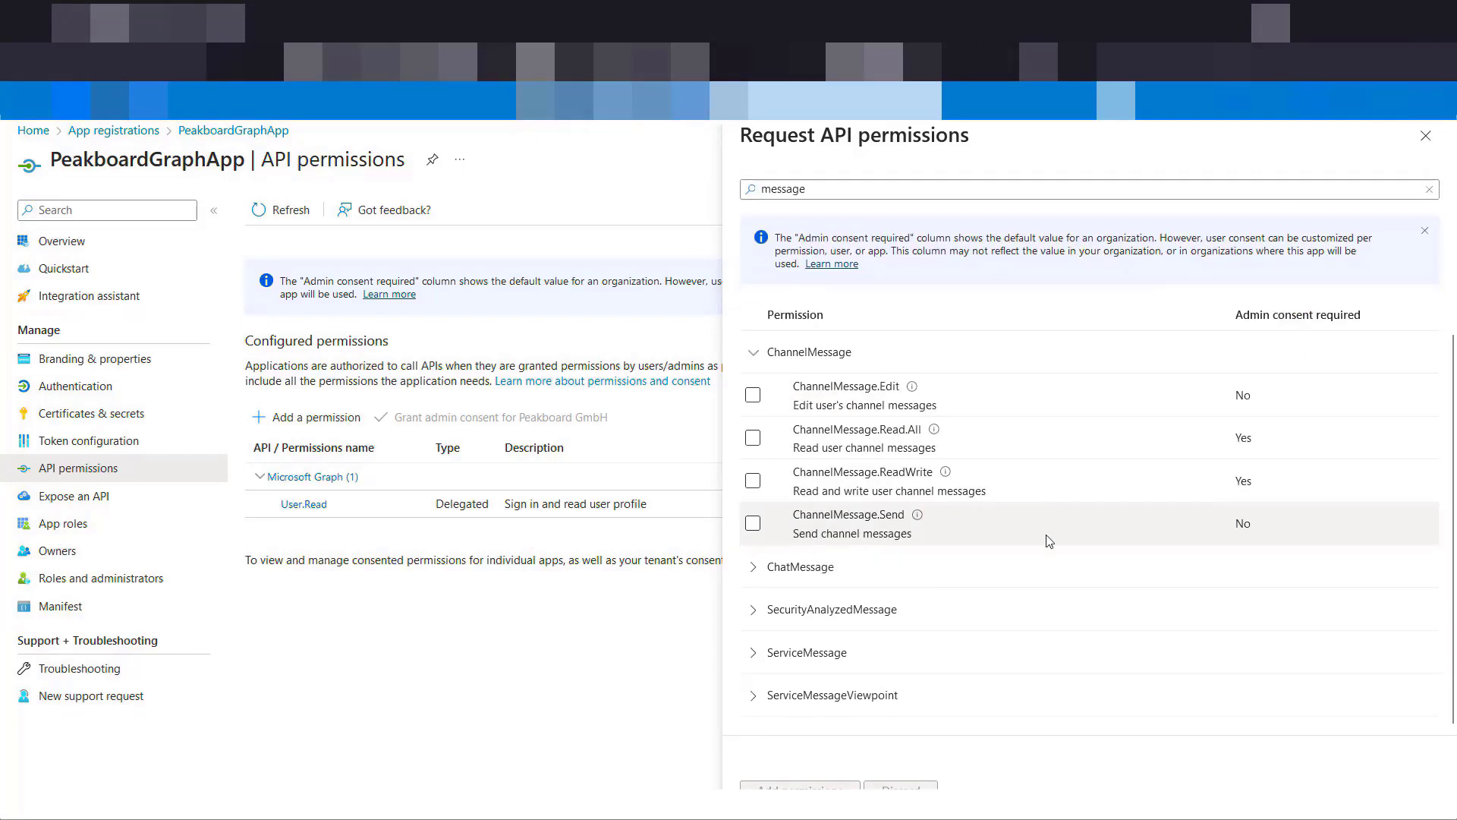
click(753, 438)
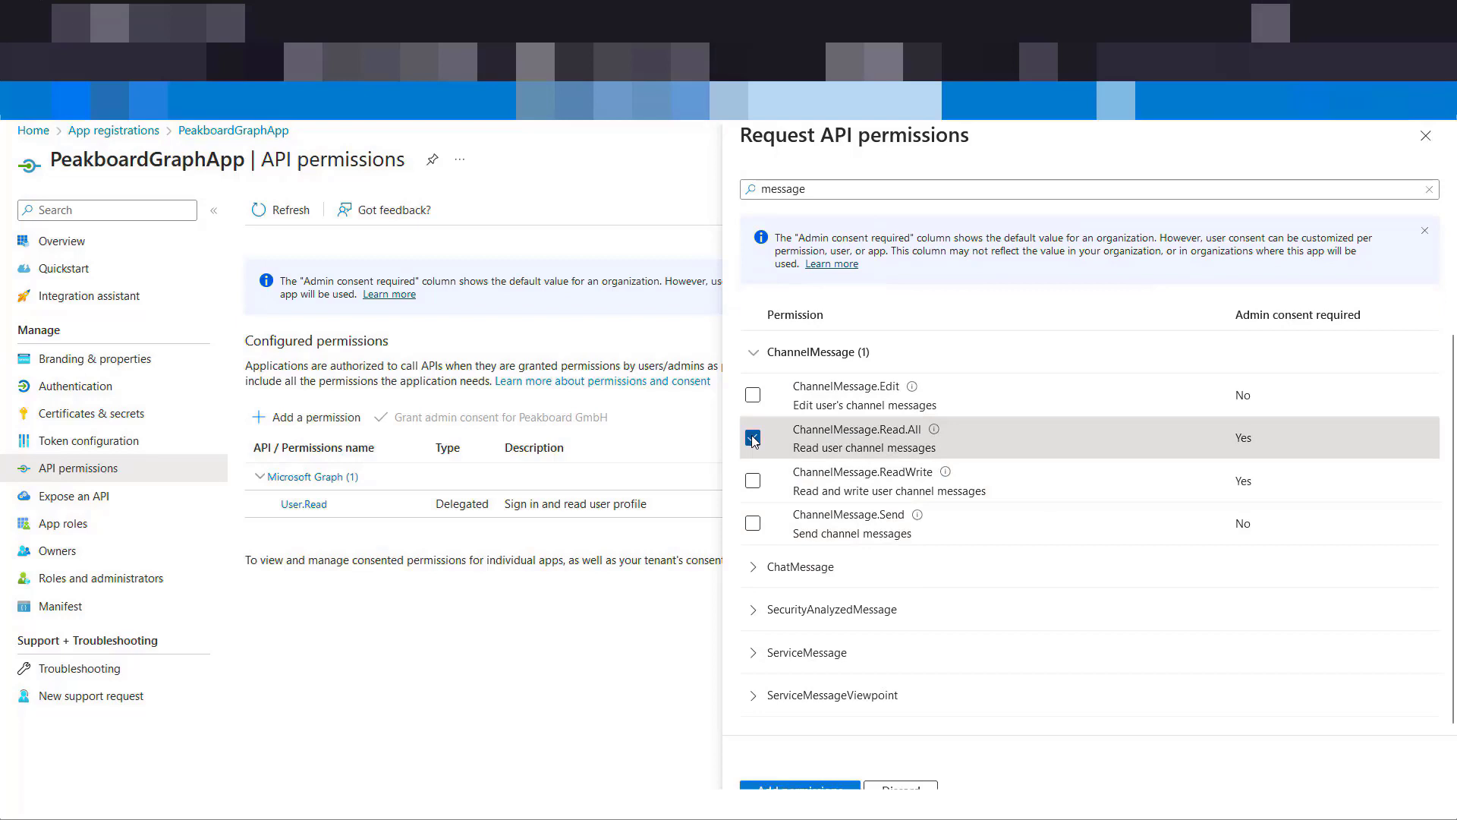
click(801, 790)
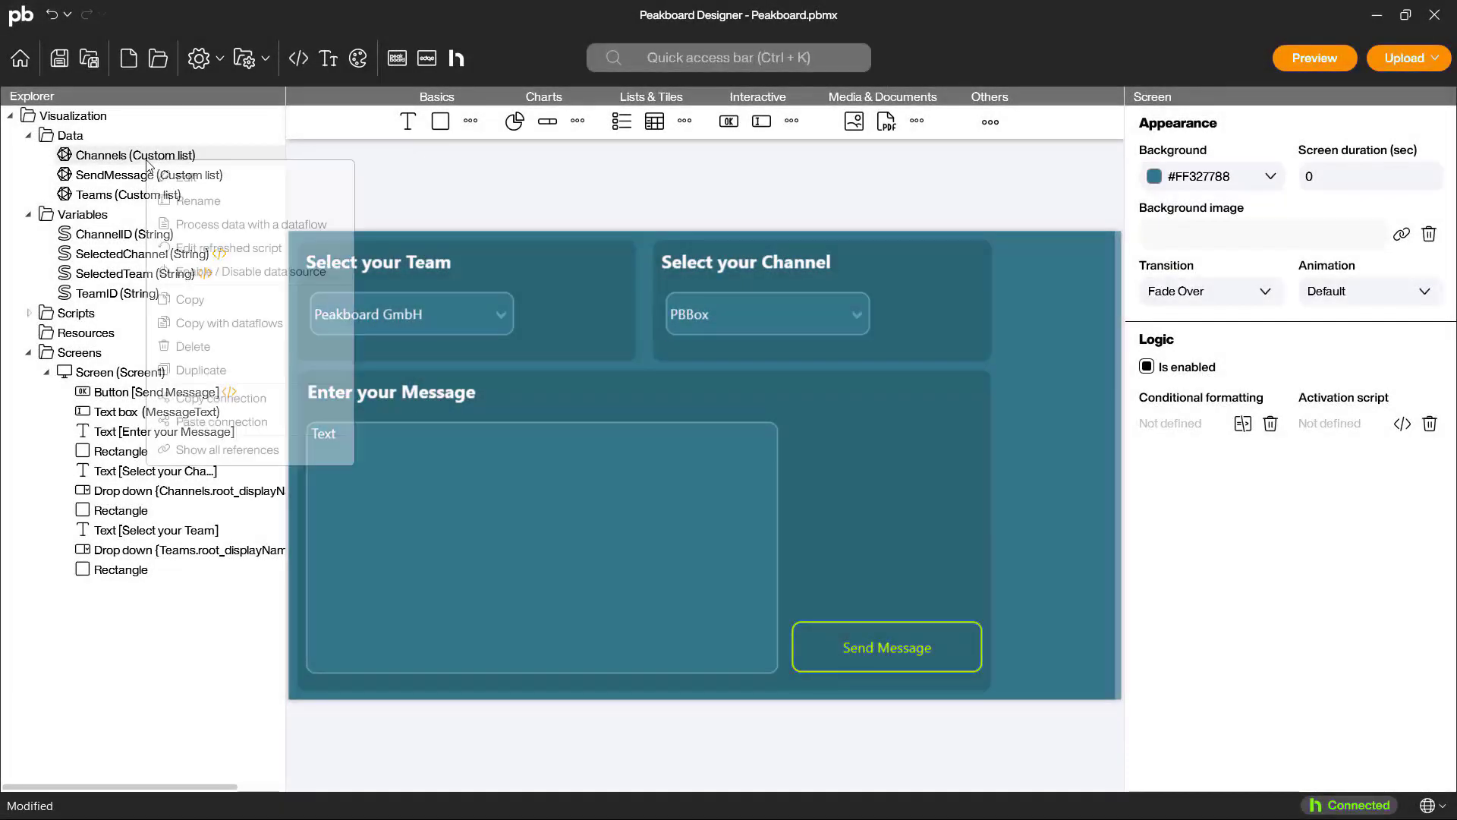
Step: In Peakboard Designer, duplicate the Channels data source under the name Messages
right_click(148, 160)
click(220, 370)
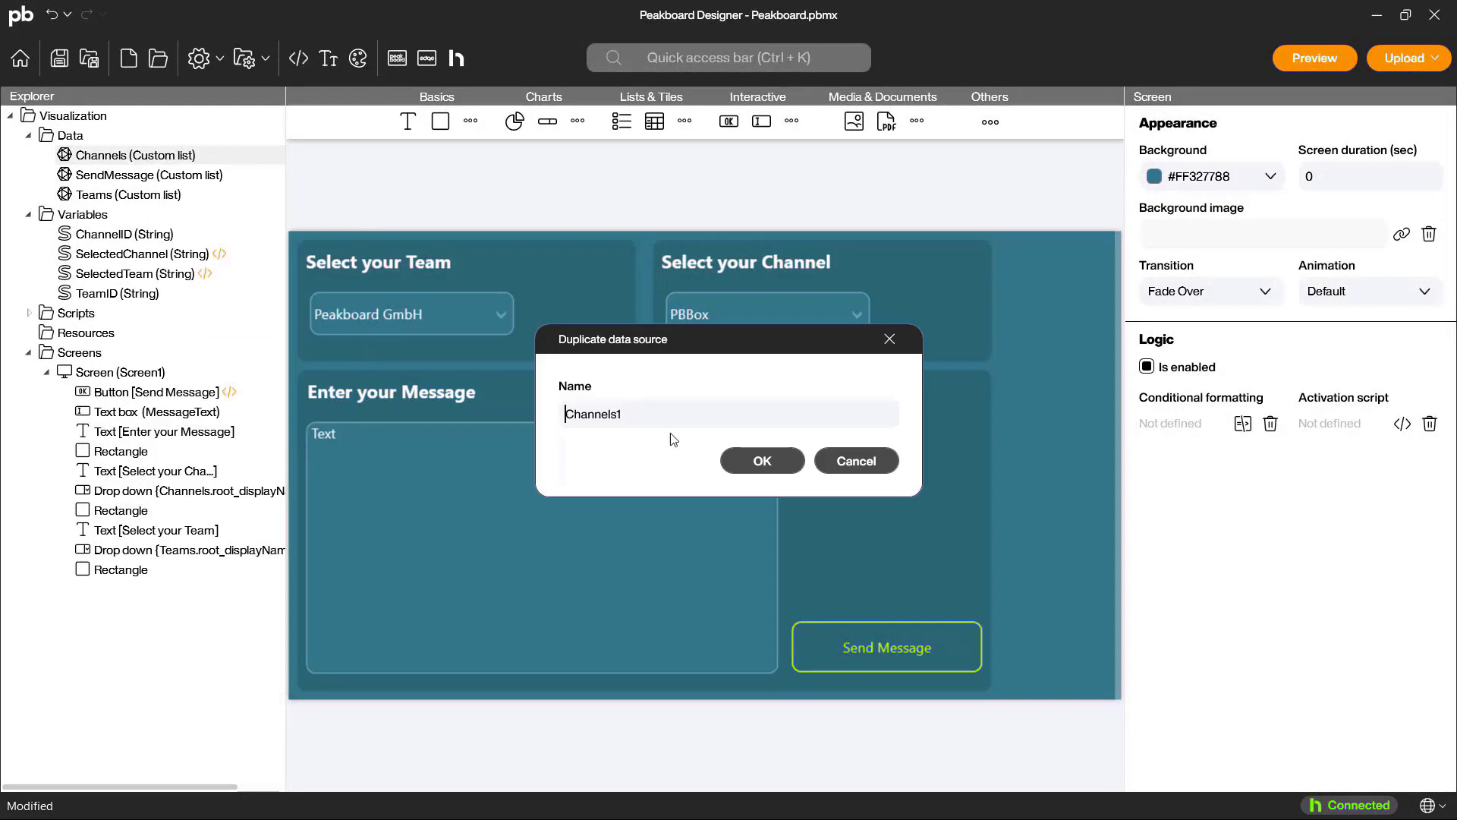
key(ctrl+a)
text(Messages)
key(Return)
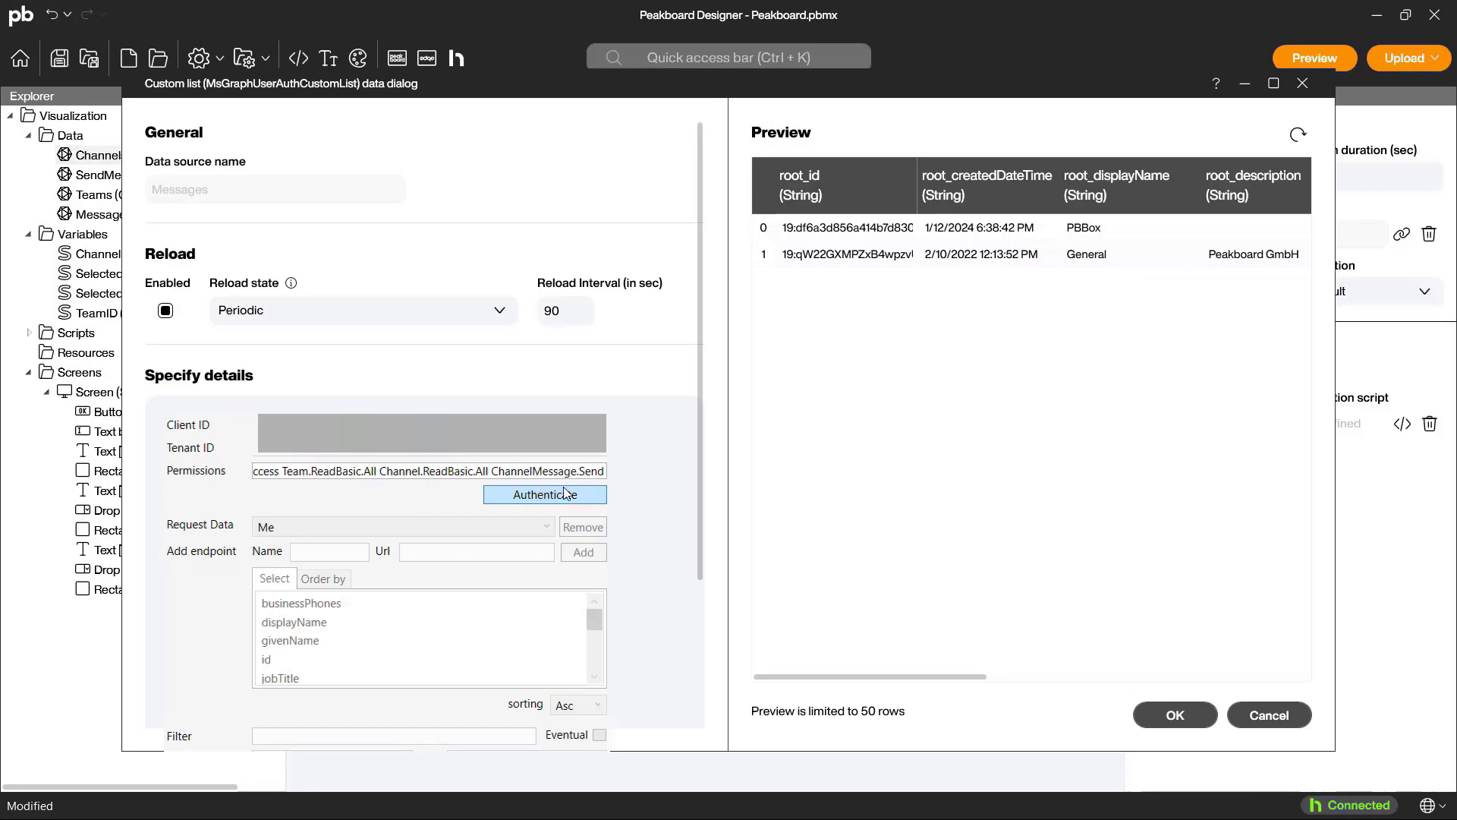
Step: Append ChannelMessage.Read.All to the permissions of the Messages data source
click(602, 475)
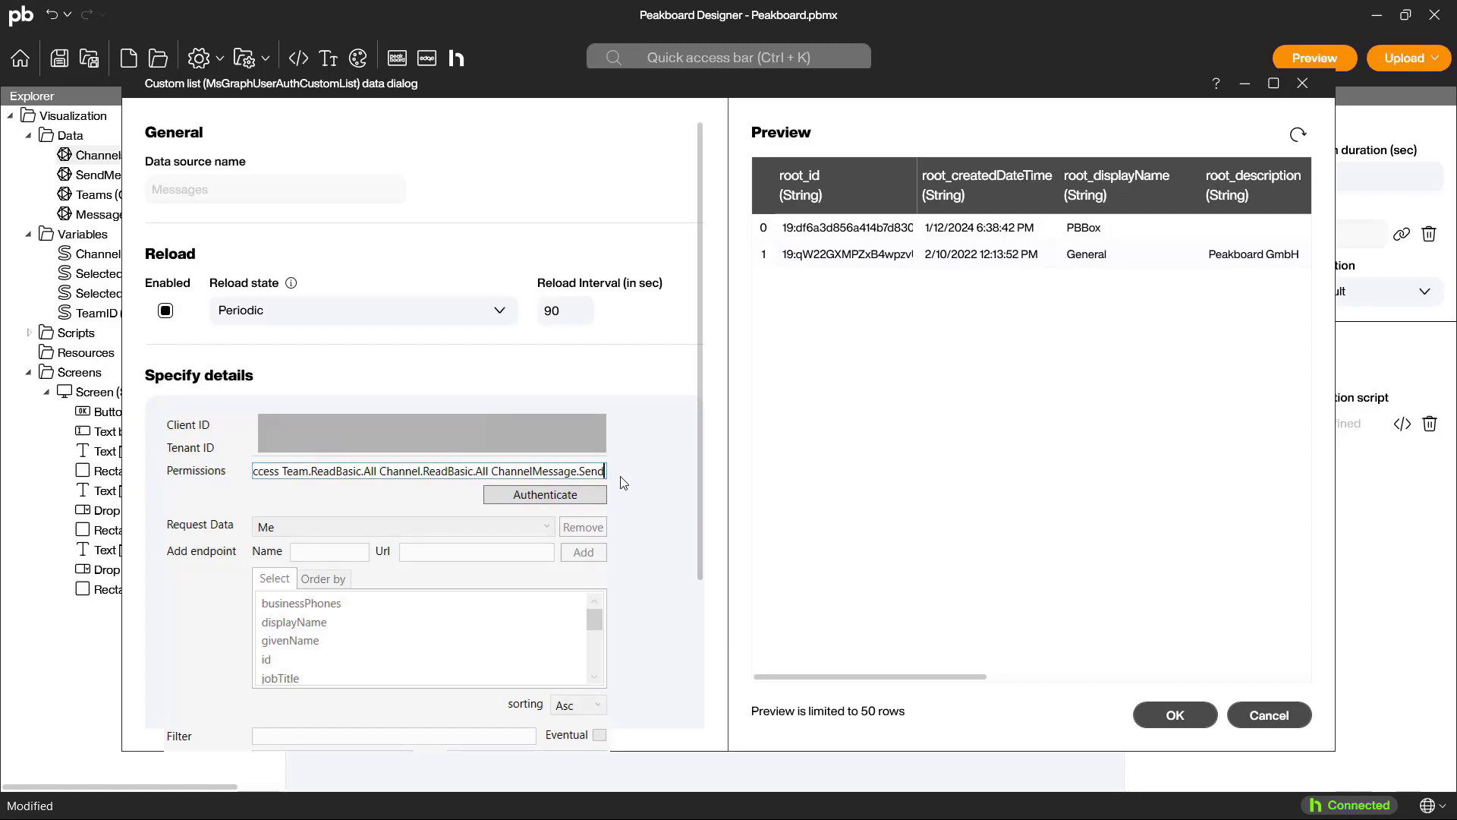
text(Channel)
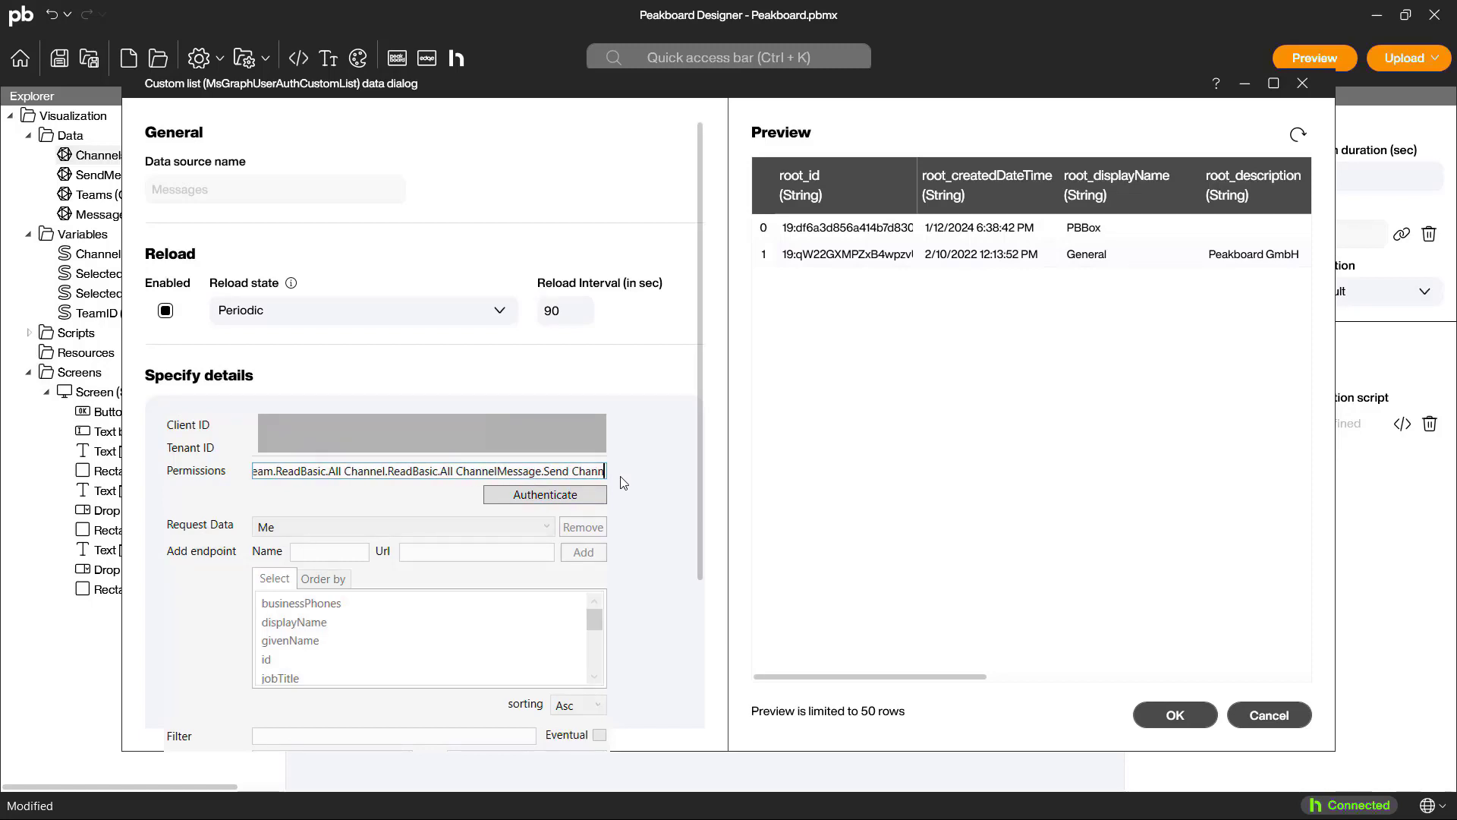
text(Message)
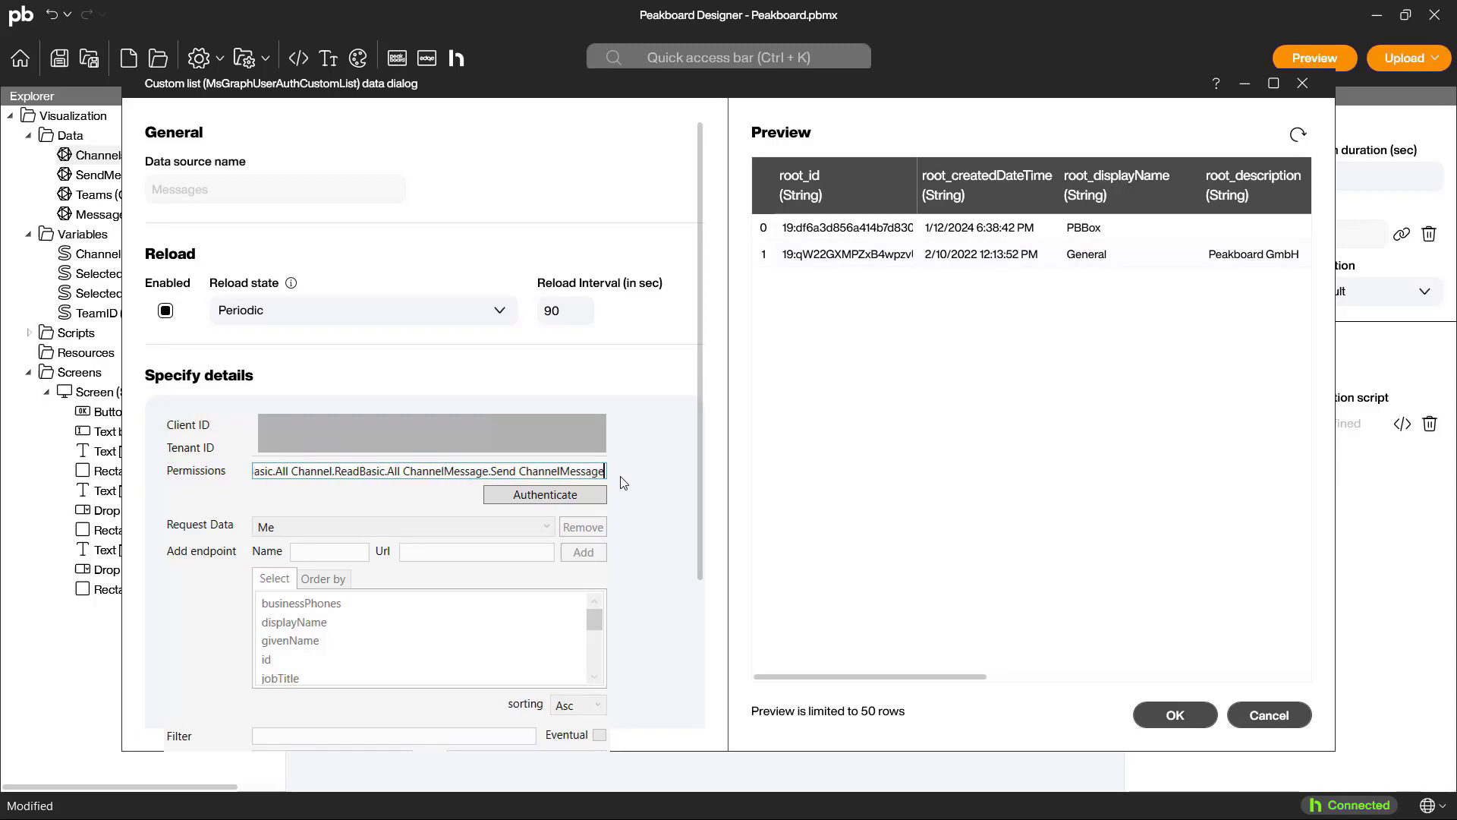
text(.Read)
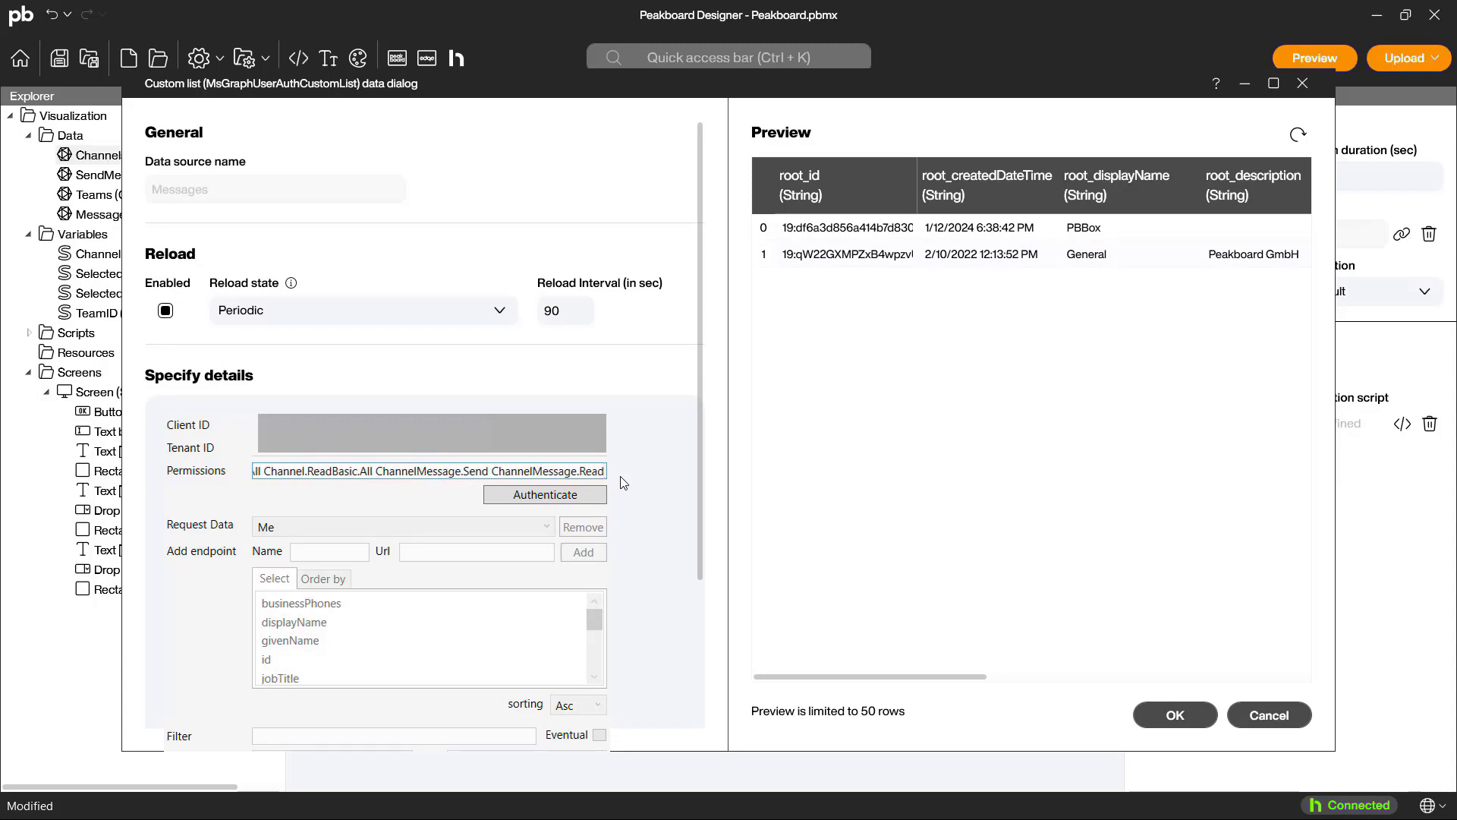
text(.All)
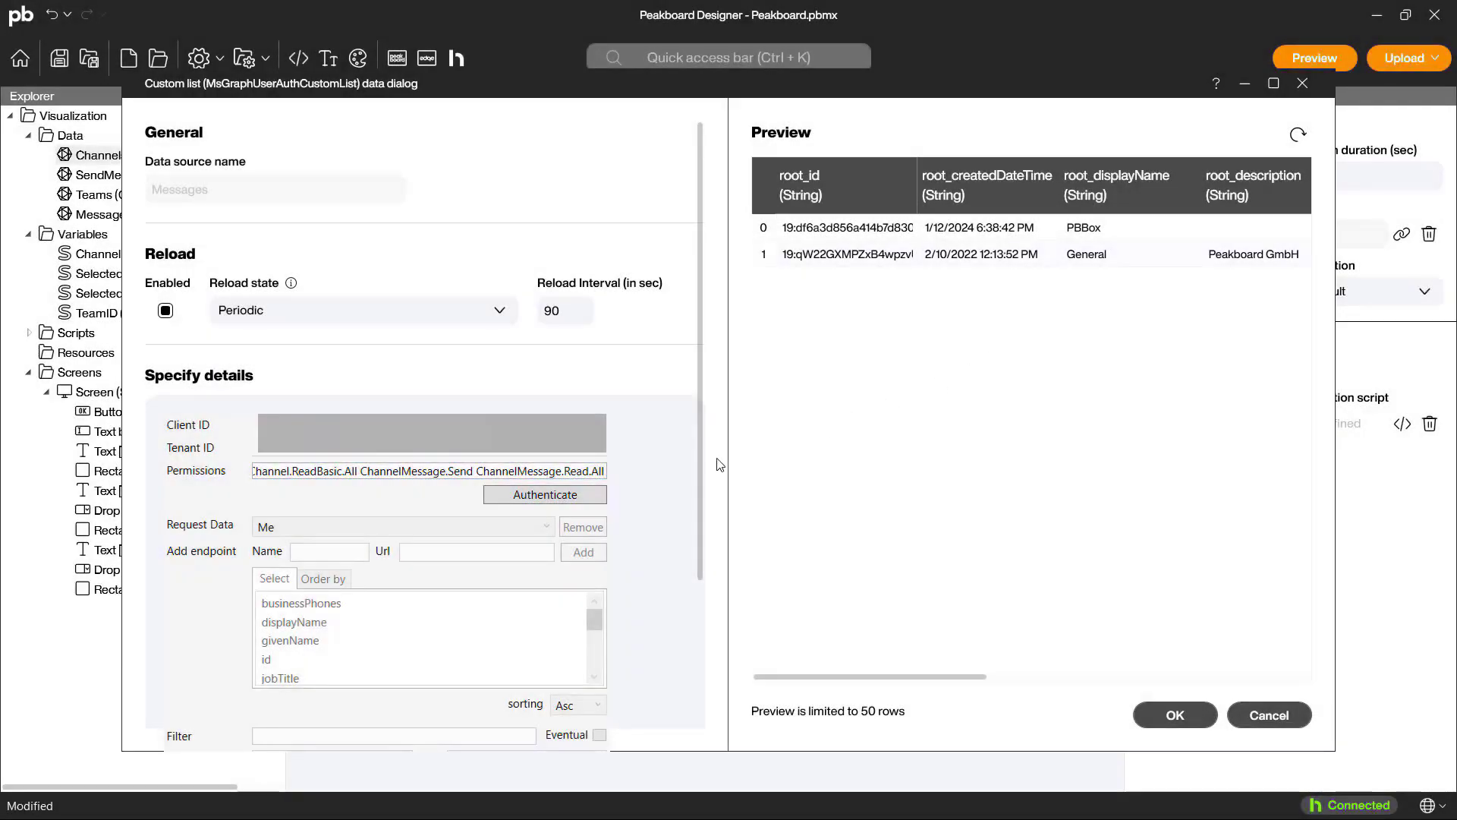
Step: Change the custom call to use a fixed team ID and channel ID, ending the URL with /messages?top=10
scroll(489, 615, down, 3)
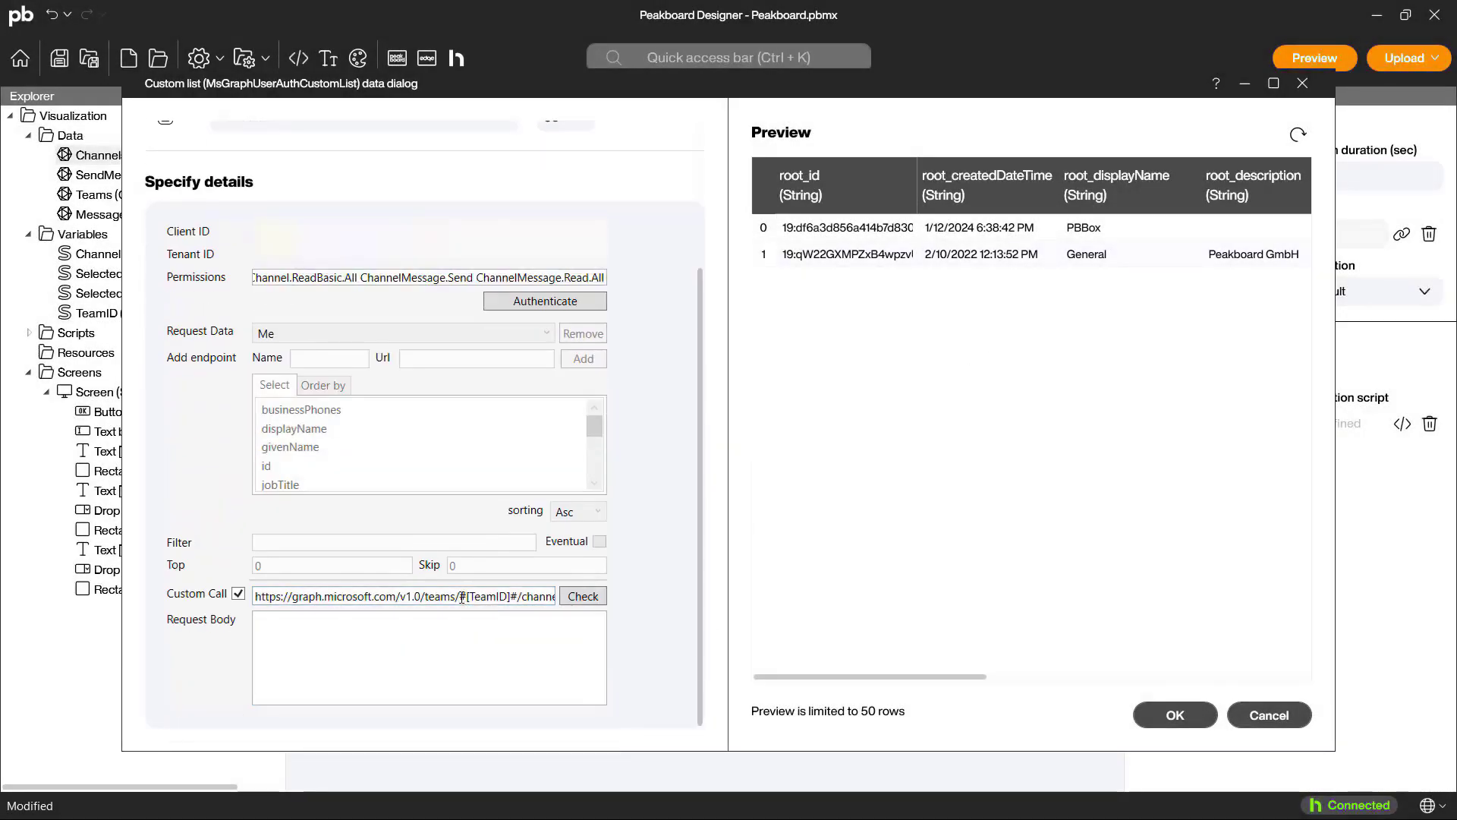
key(shift+Right)
key(shift+Right)
key(shift+Right)
key(shift+Right)
key(shift+Right)
key(shift+Right)
key(shift+Right)
key(shift+Right)
text(9c8b2b19-bb70-4276-aa89-f0cc71c9f538)
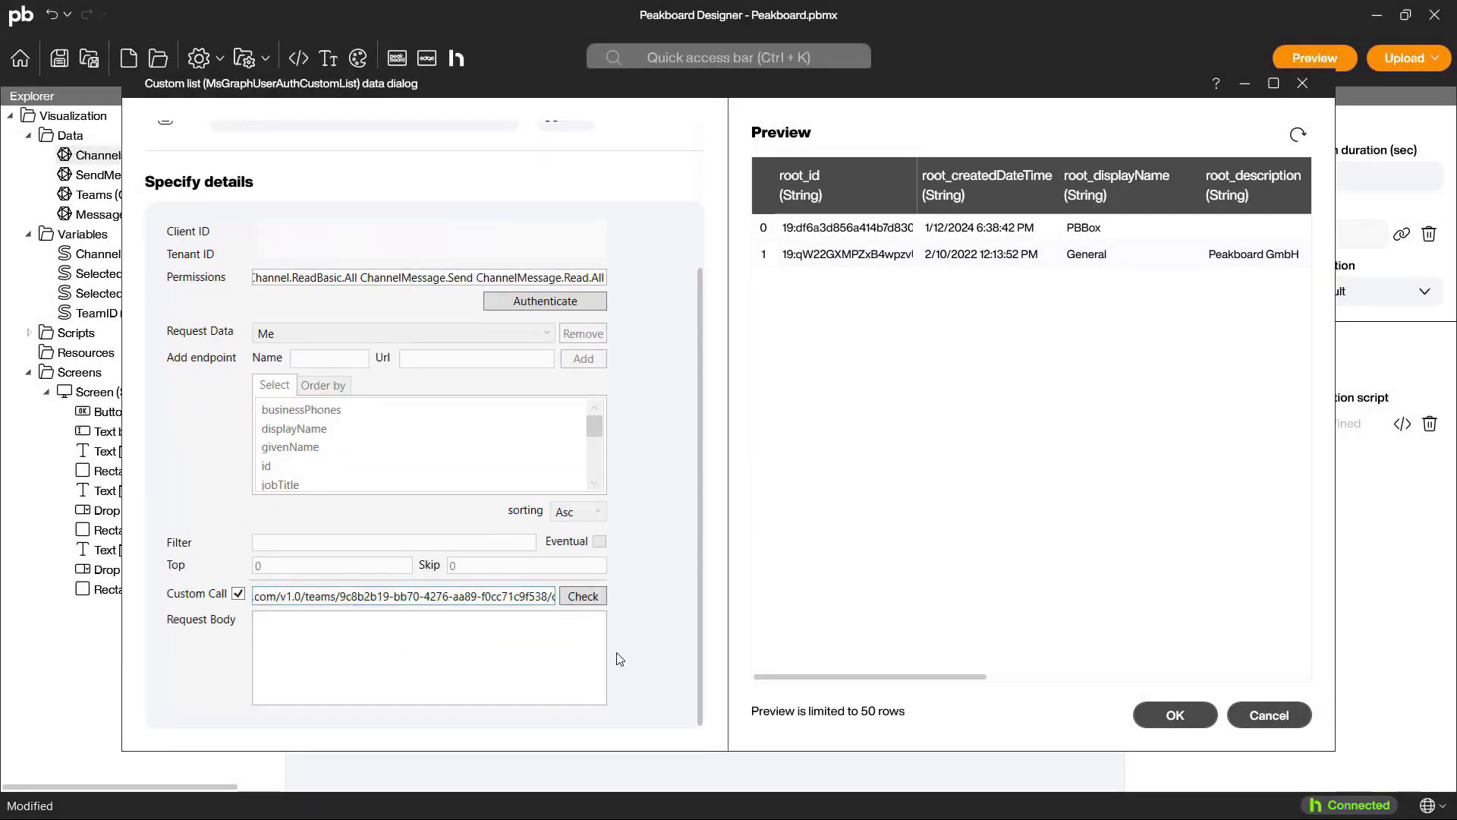
key(End)
text(/)
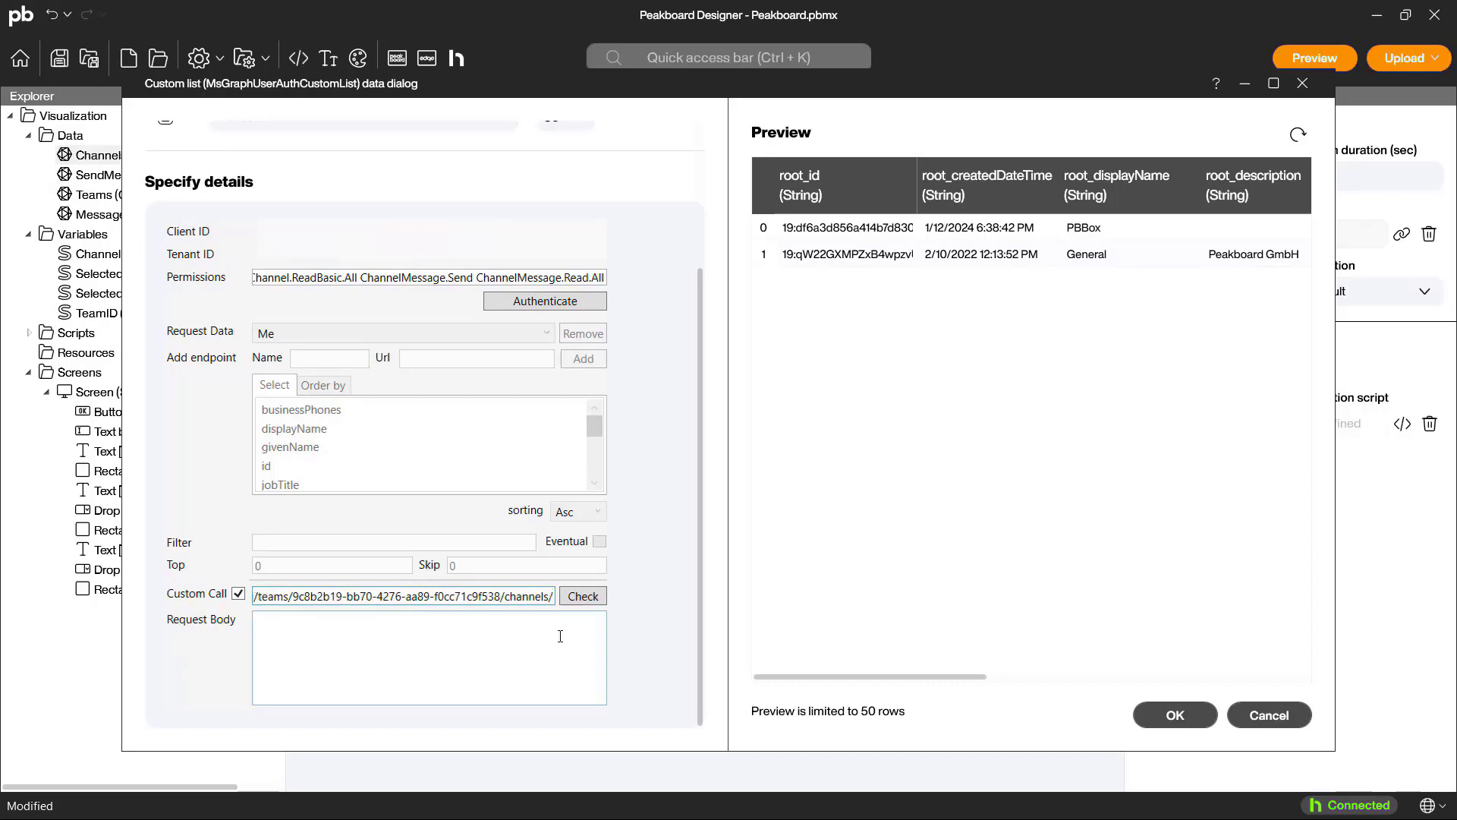
key(ctrl+v)
text(/messages)
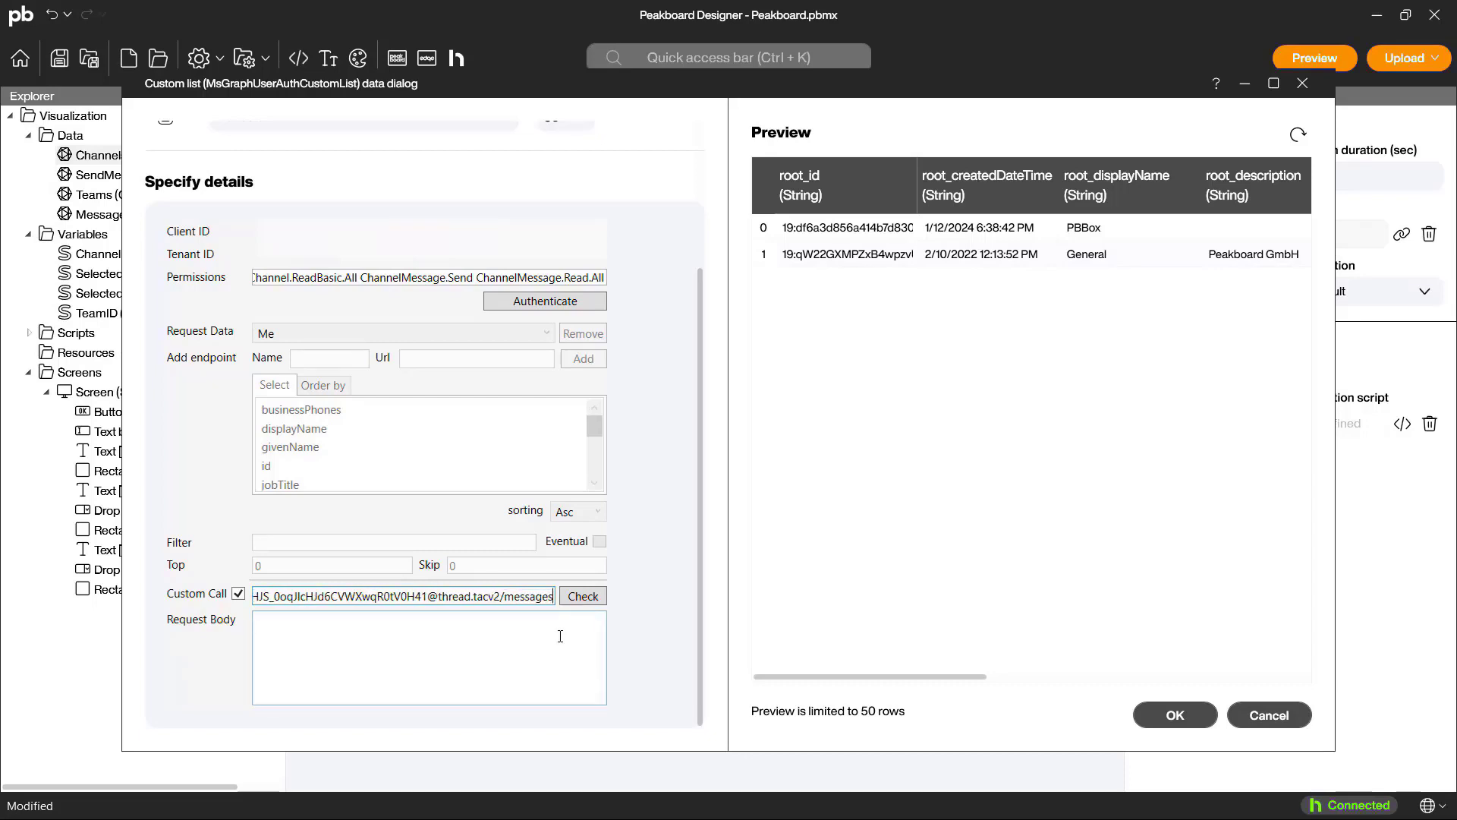
text(?top)
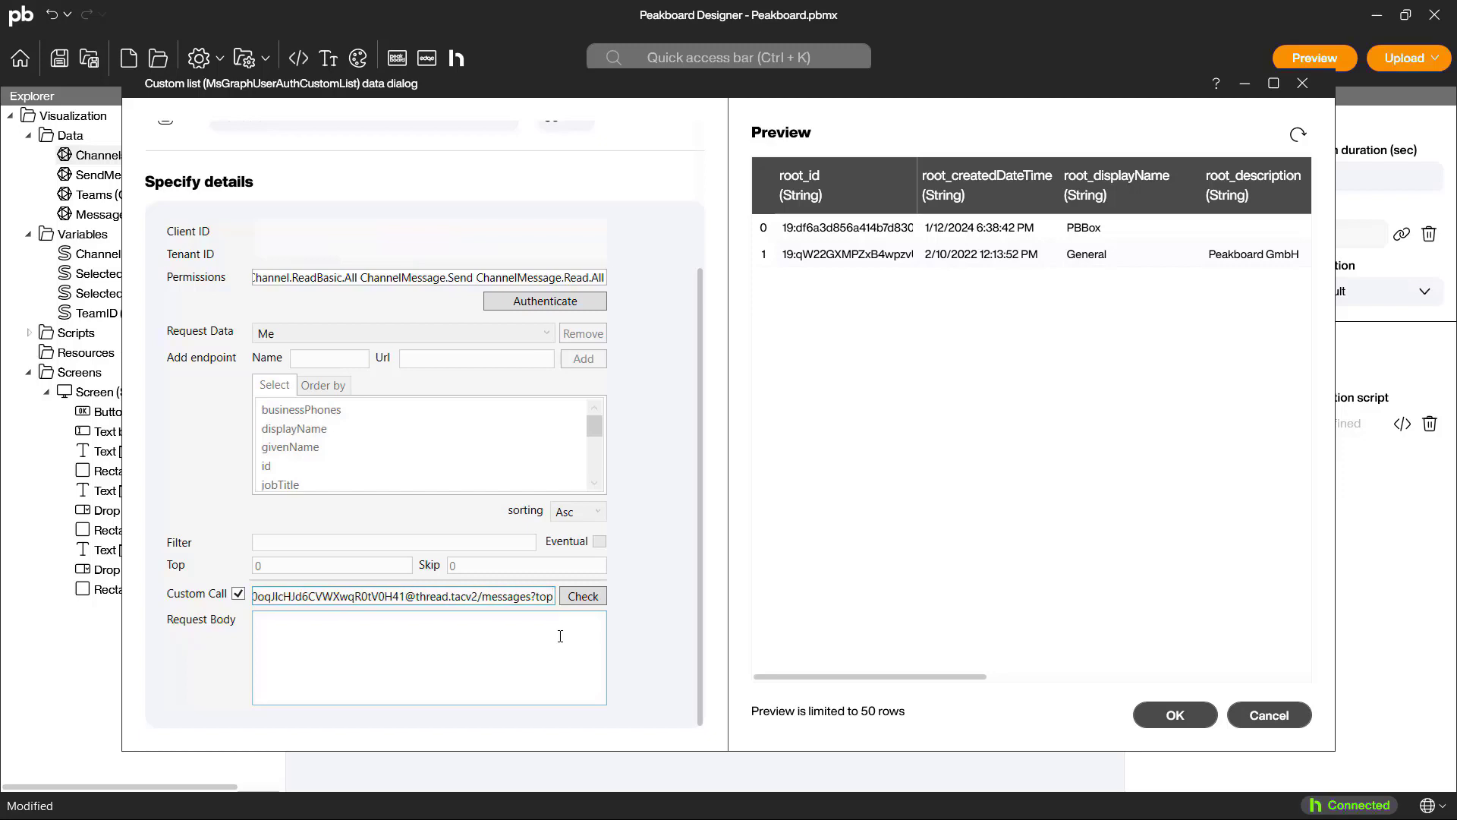
text(=10)
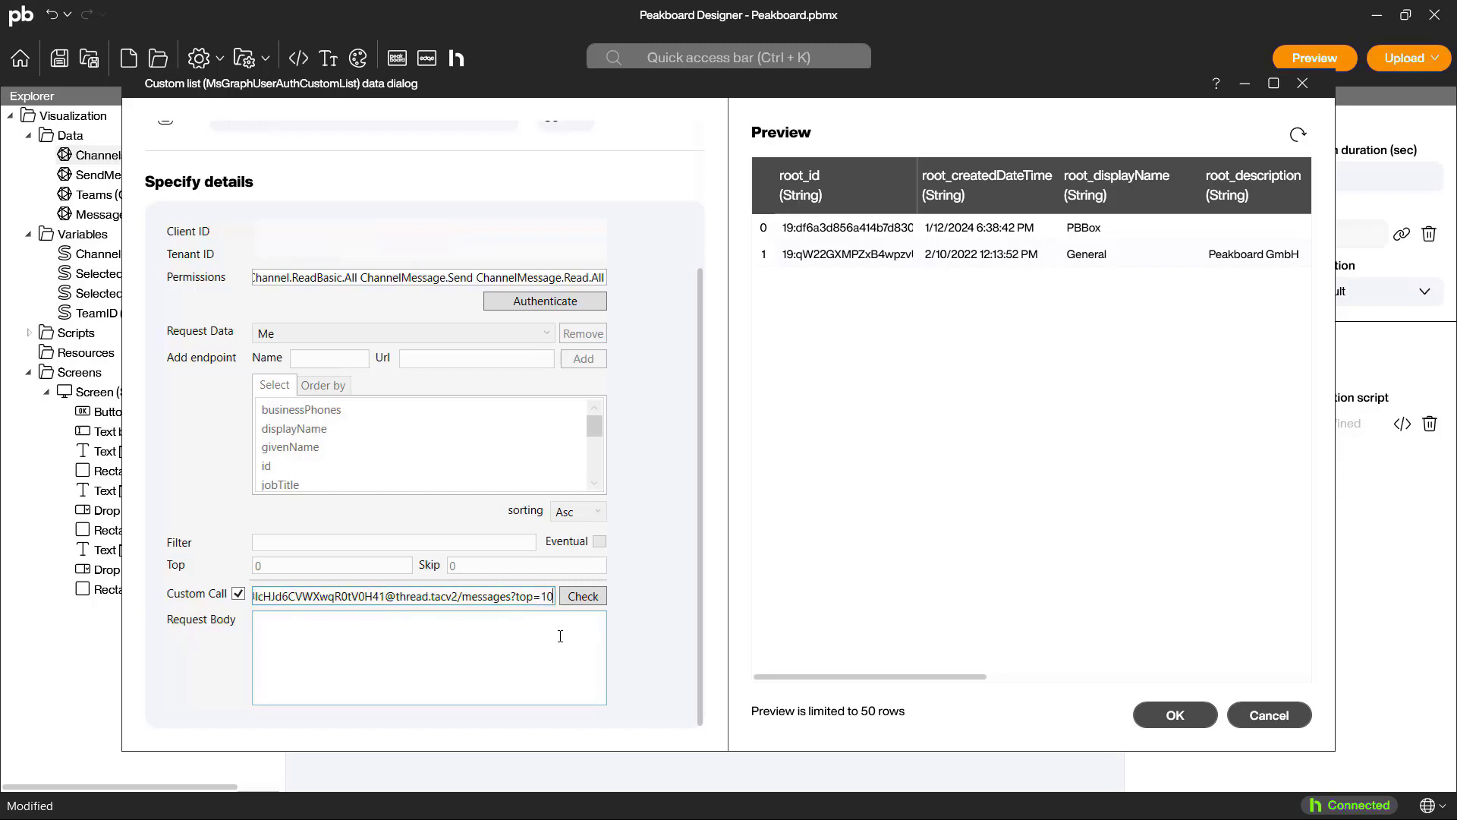
Step: Refresh the data preview and widen the root_body_content column to read the message contents
click(1298, 138)
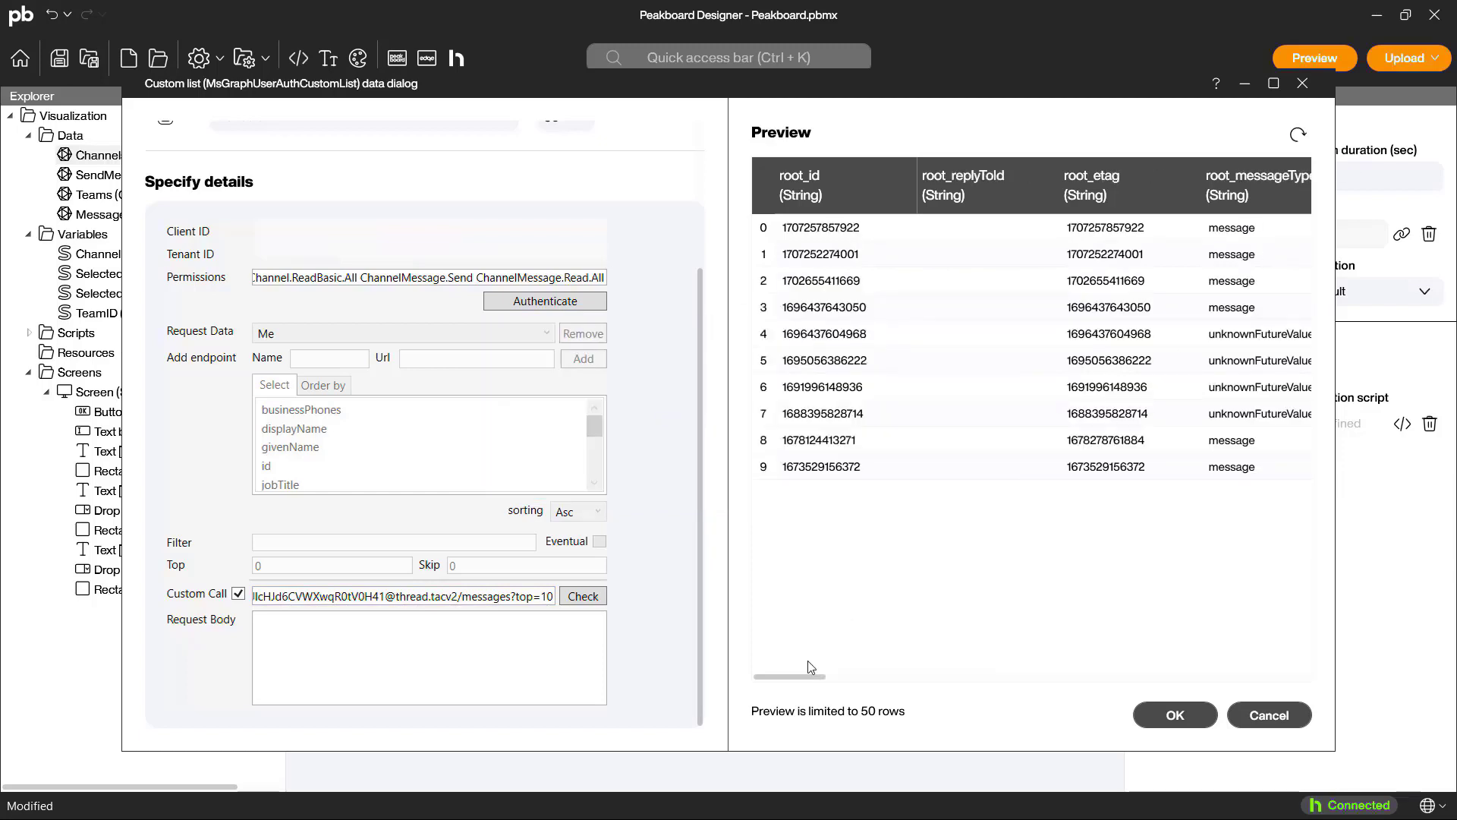
drag(797, 677, 1223, 738)
drag(1074, 194, 1265, 207)
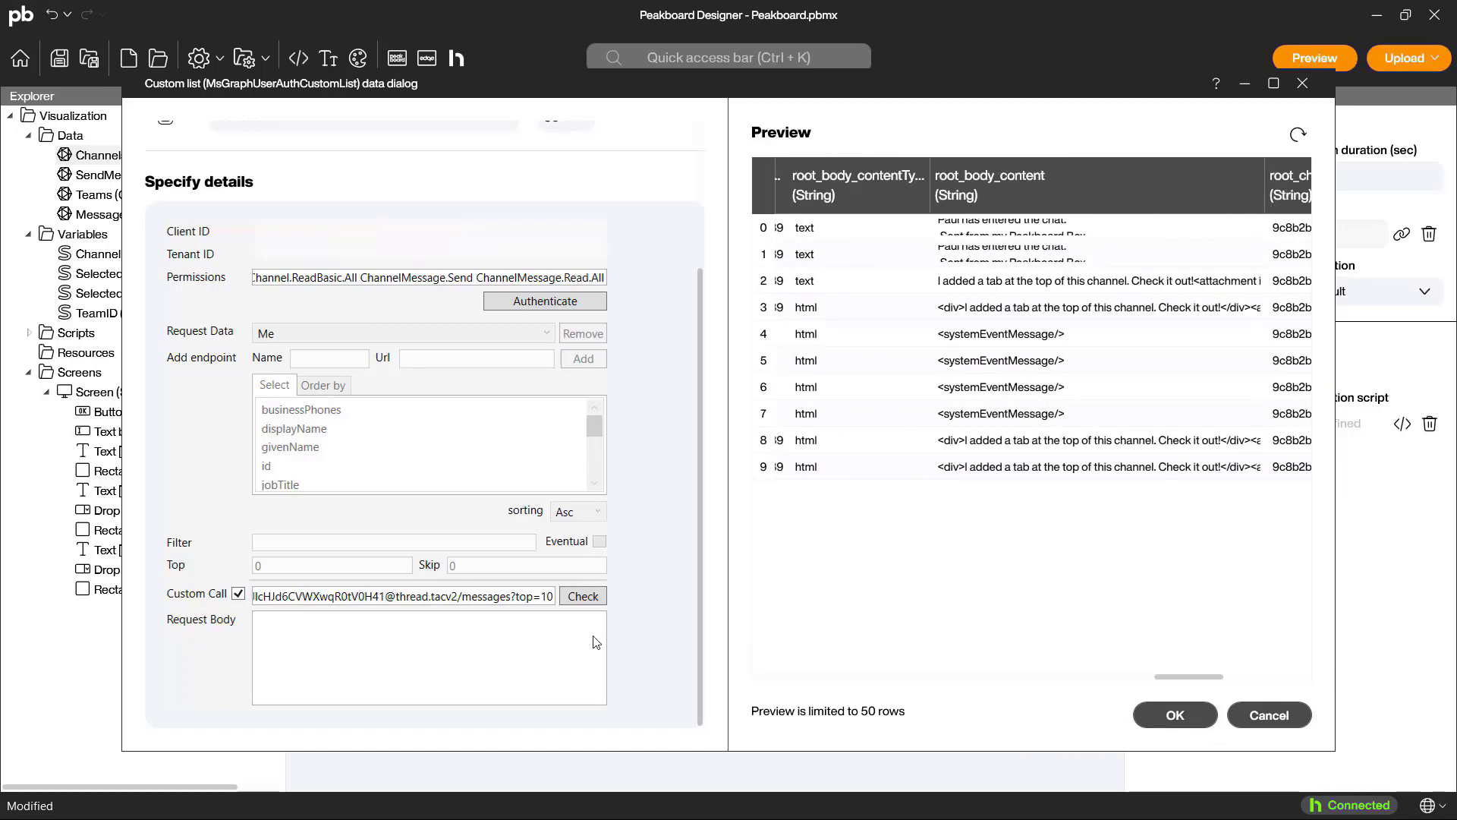
Step: Replace the fixed channel ID in the custom call URL with the variable placeholder #[ChannelID]#
click(459, 598)
key(ctrl+shift+Left)
key(ctrl+shift+Left)
key(ctrl+shift+Left)
key(ctrl+shift+Left)
key(ctrl+shift+Left)
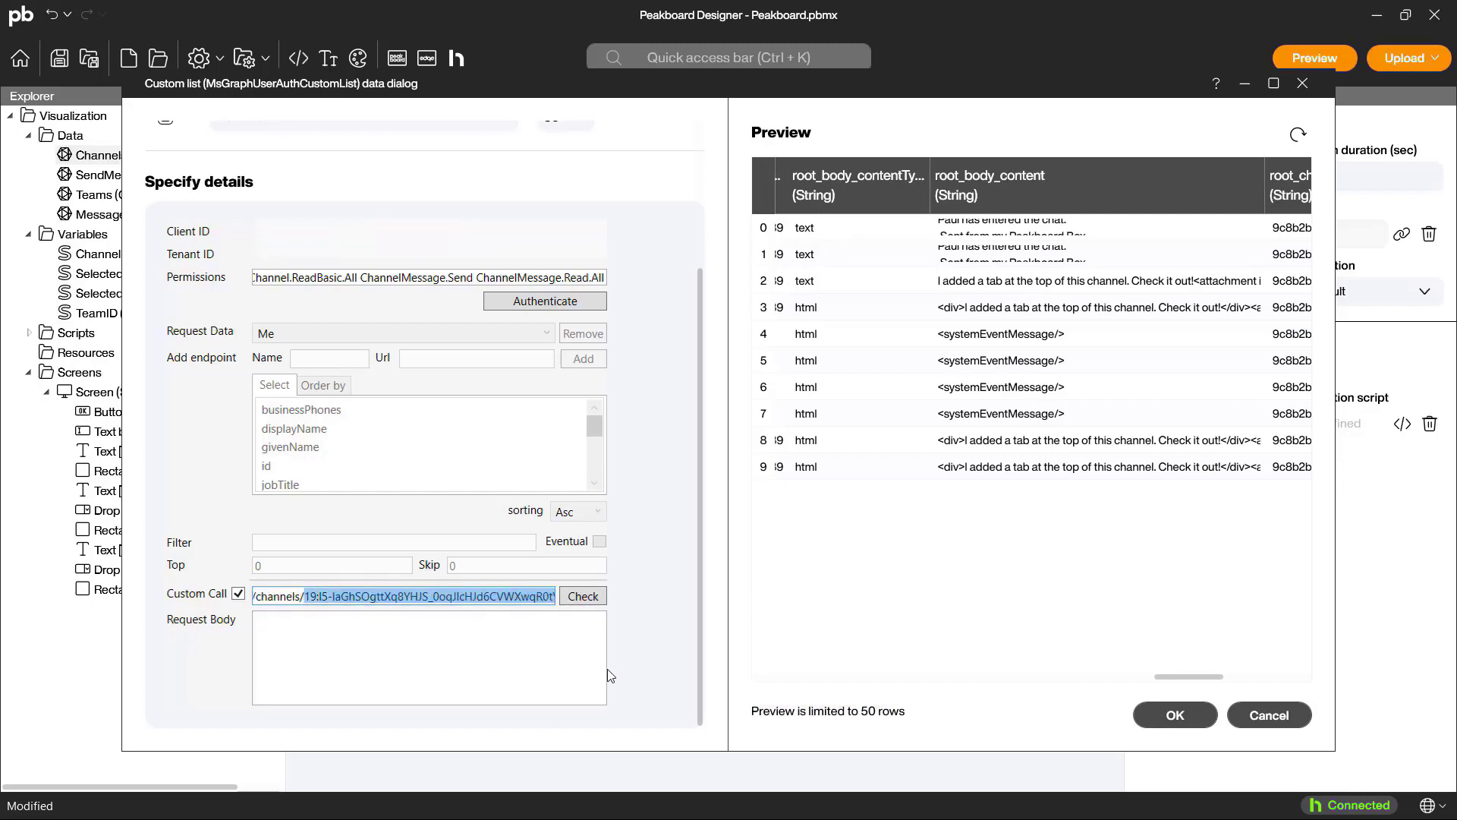
text(##/messages?top=1()
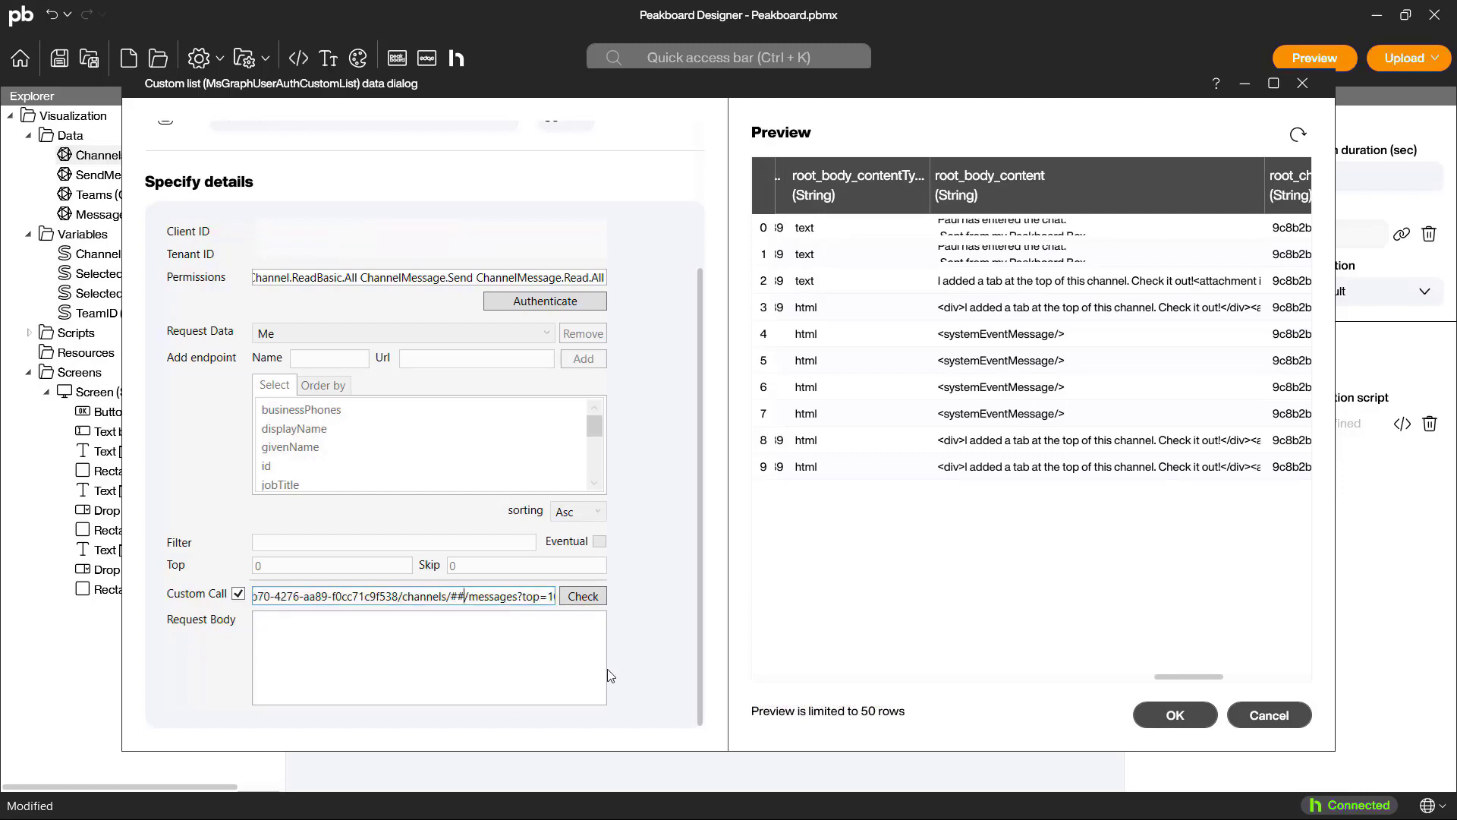
text([])
text(ChannelID)
Step: Replace the fixed team ID in the custom call URL with #[TeamID]# and accept the Messages data source
key(ctrl+Left)
key(ctrl+Left)
key(ctrl+Left)
key(ctrl+Left)
key(ctrl+shift+Left)
key(ctrl+shift+Left)
key(ctrl+shift+Left)
key(ctrl+shift+Left)
key(ctrl+shift+Left)
key(ctrl+shift+Left)
key(ctrl+shift+Left)
key(ctrl+shift+Left)
key(ctrl+shift+Left)
key(ctrl+shift+Left)
text(#[]#)
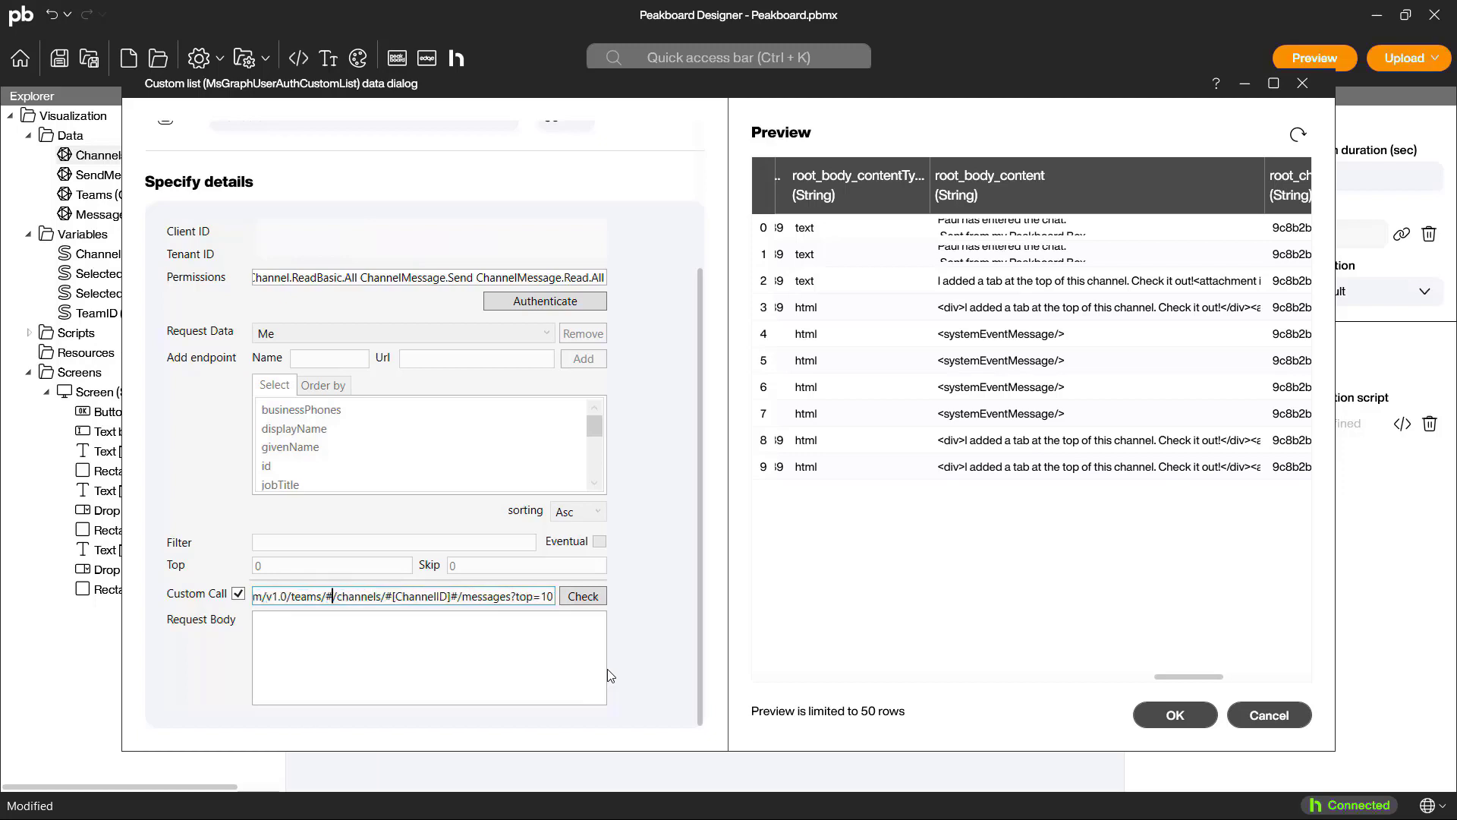
text(TeamID)
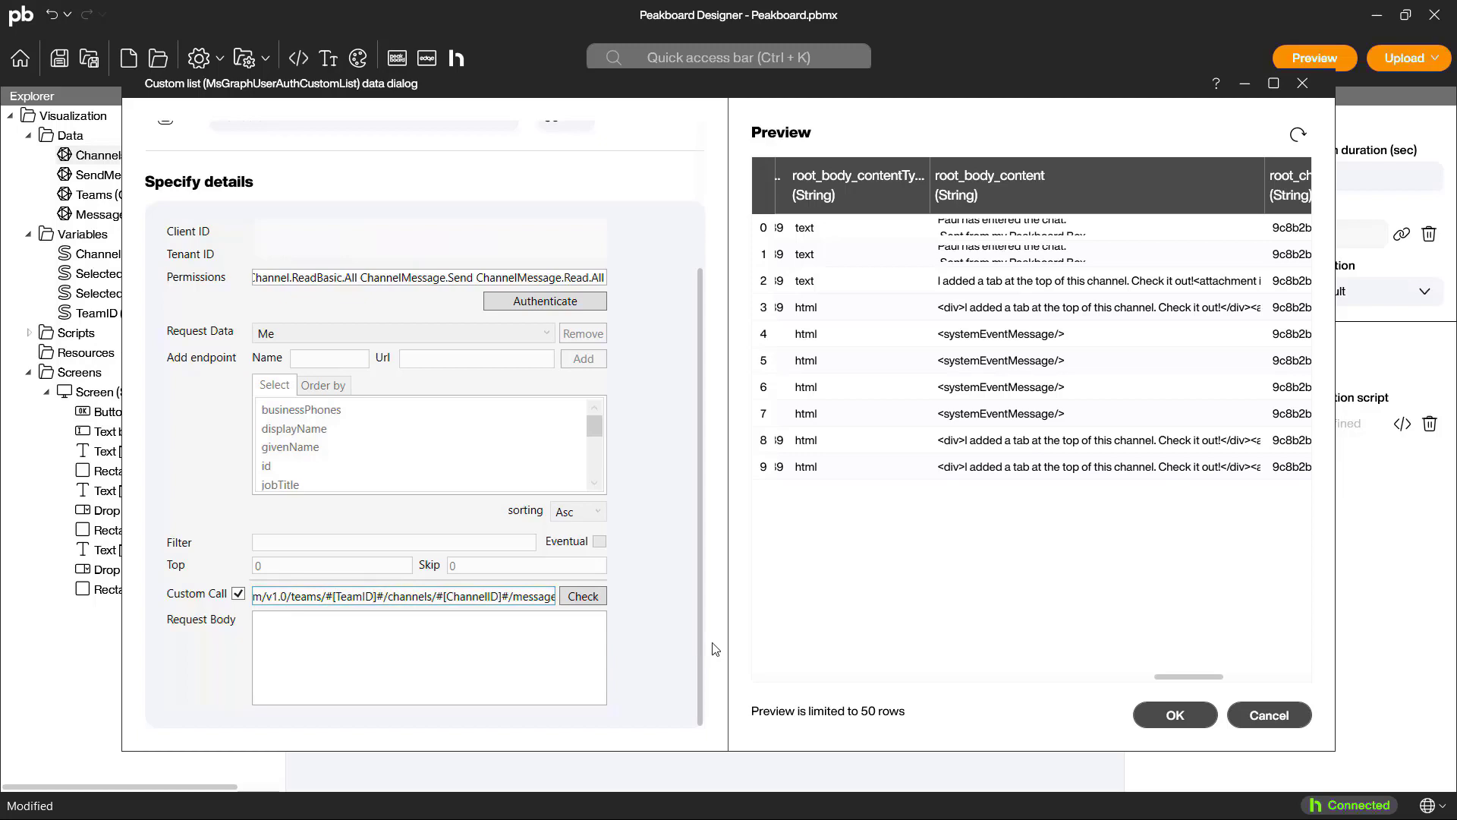
click(1175, 714)
Step: Create a dataflow named MessagesFiltered on Messages that includes only rows whose root_messageType is "message"
right_click(117, 176)
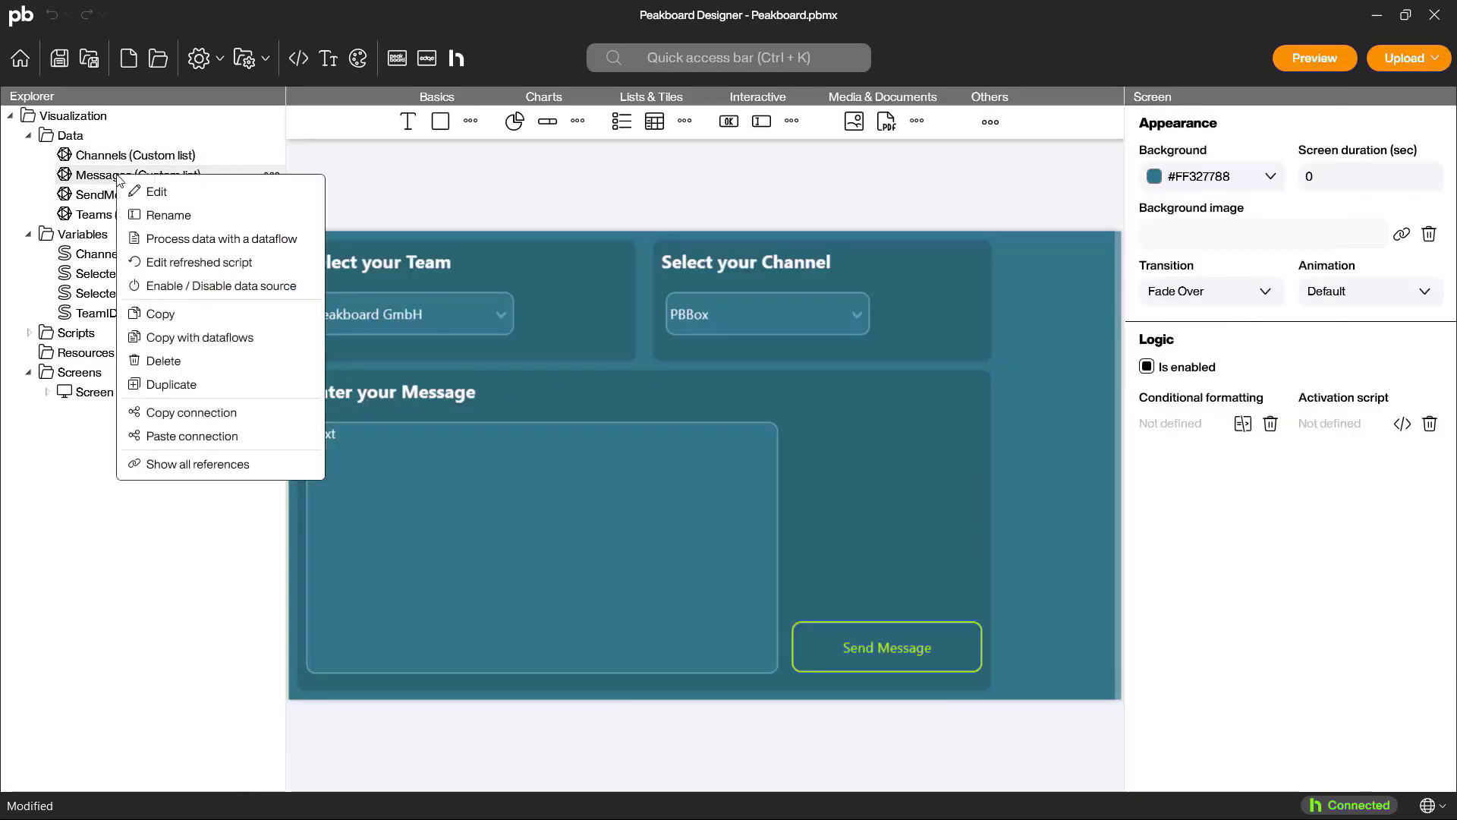
click(198, 240)
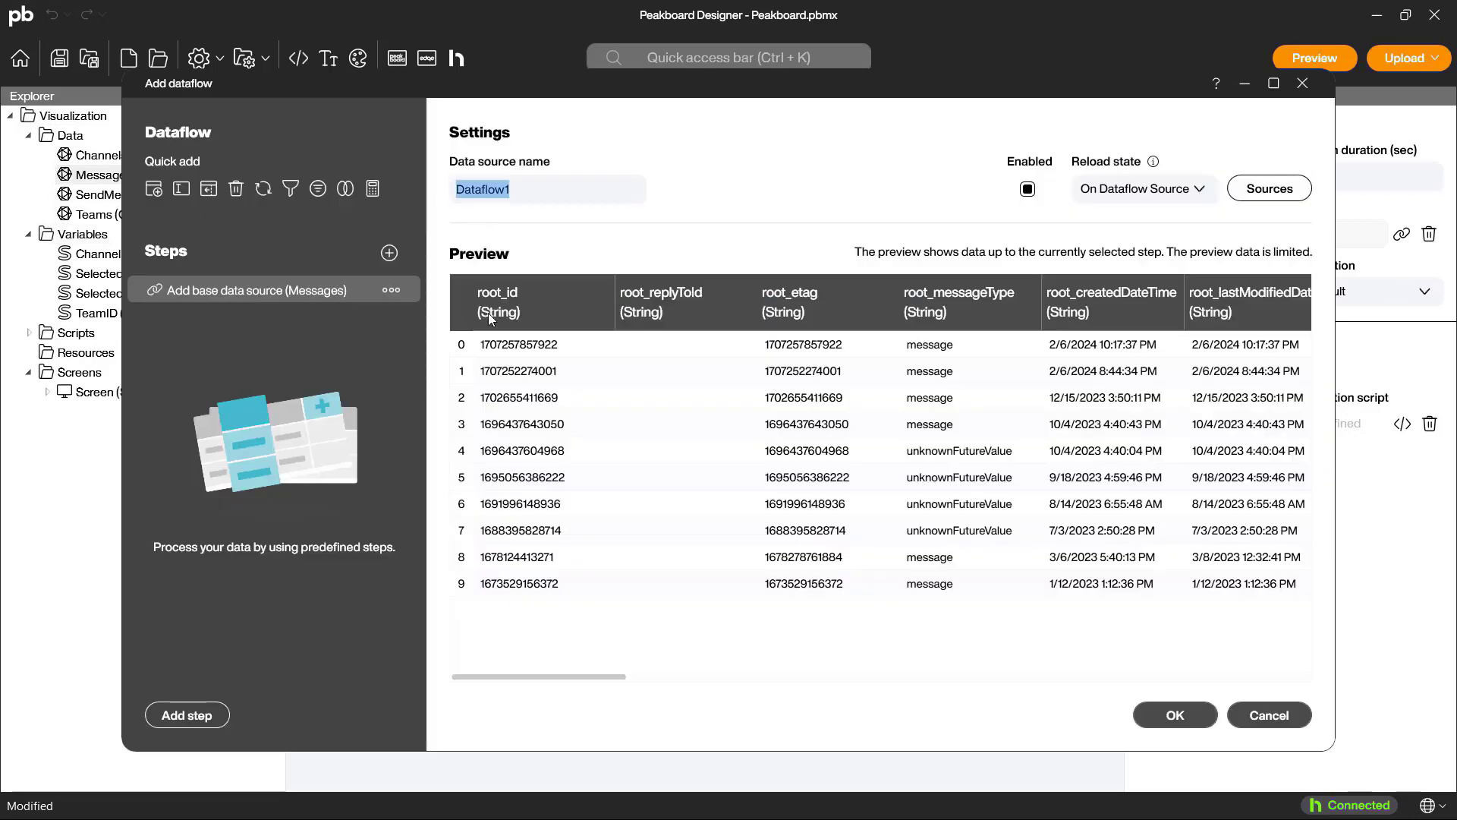
text(MessagesFiltered)
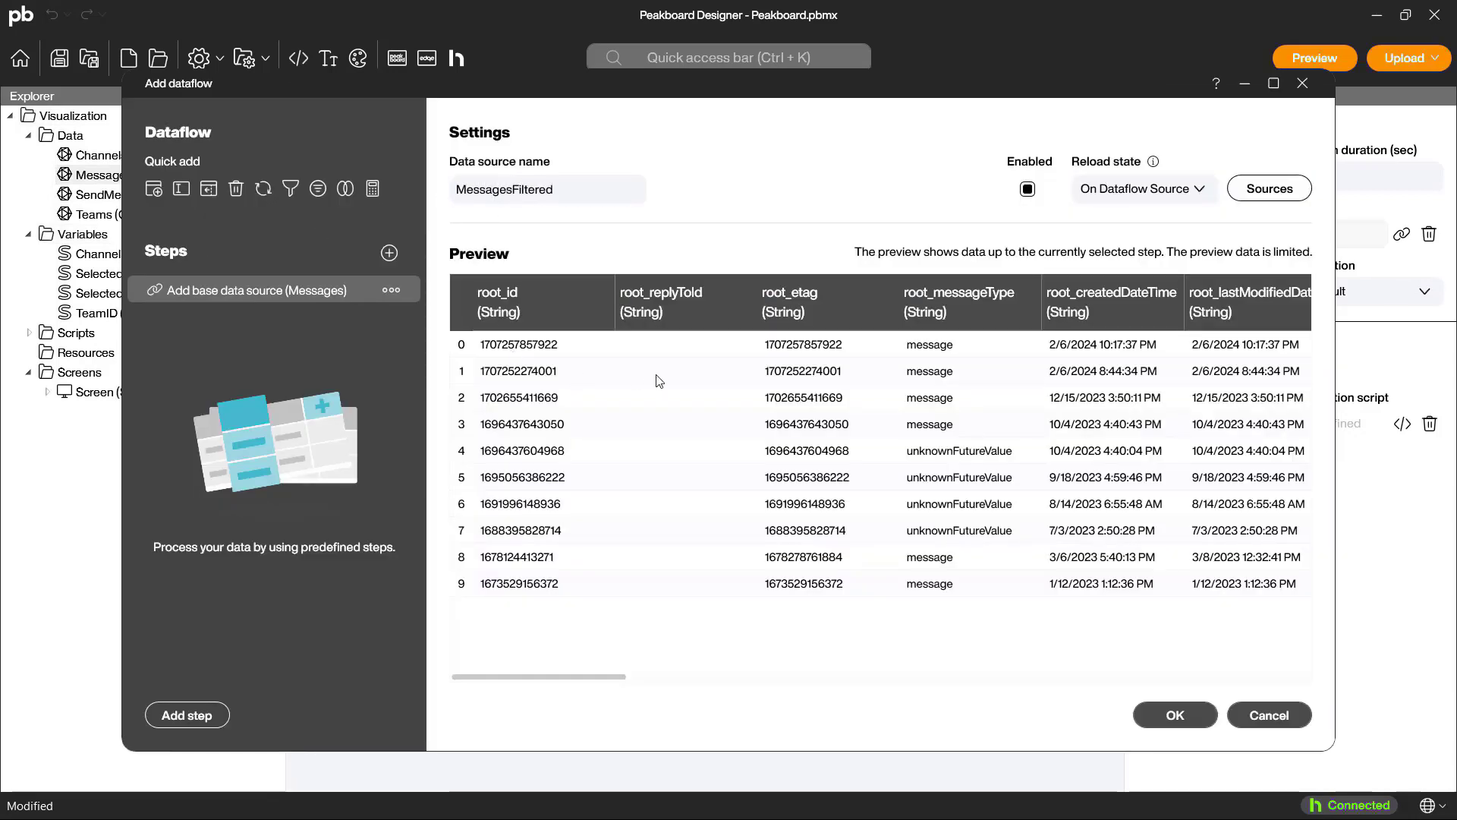
right_click(936, 373)
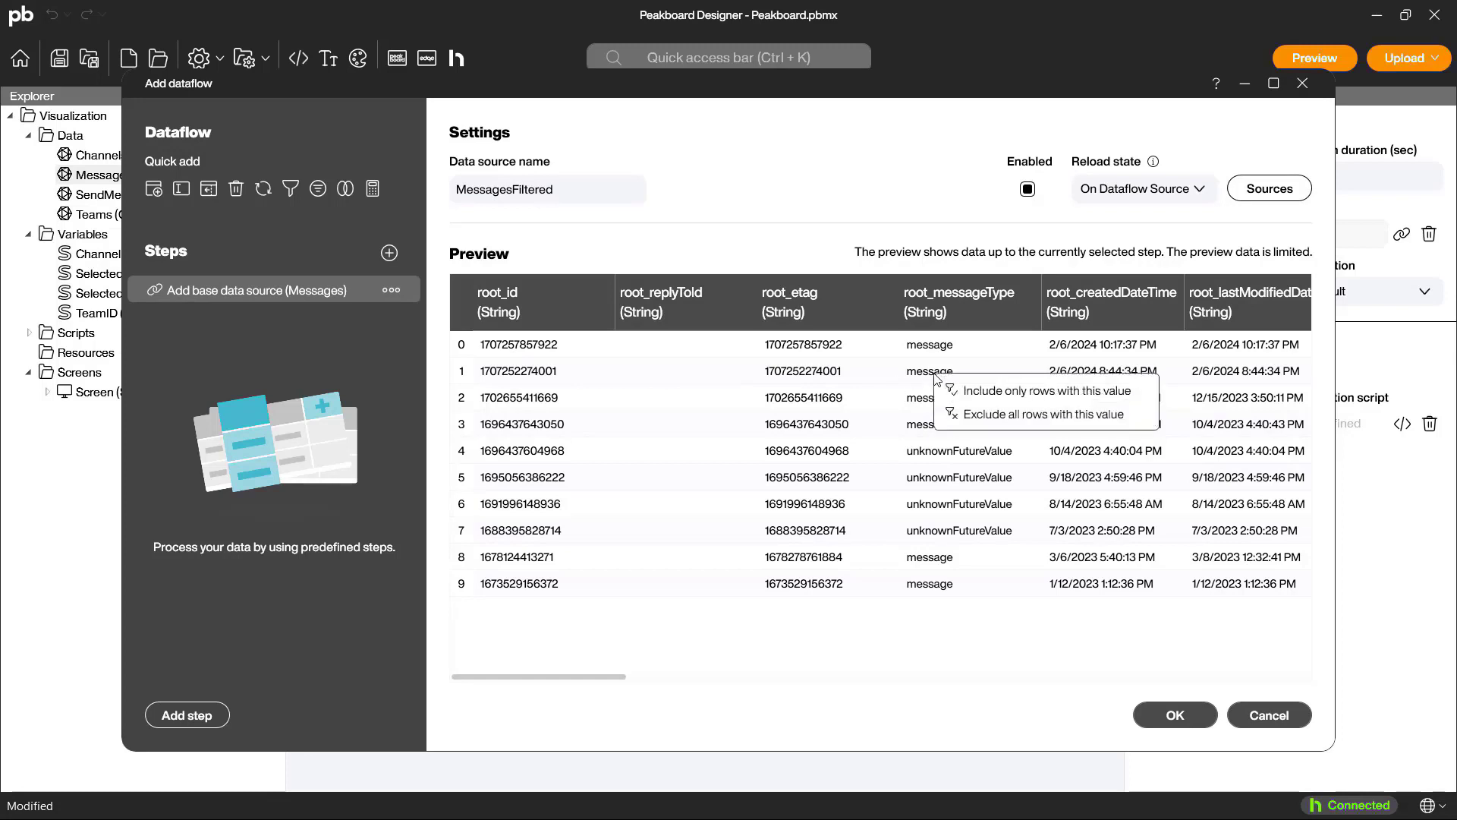
click(1005, 393)
click(1173, 715)
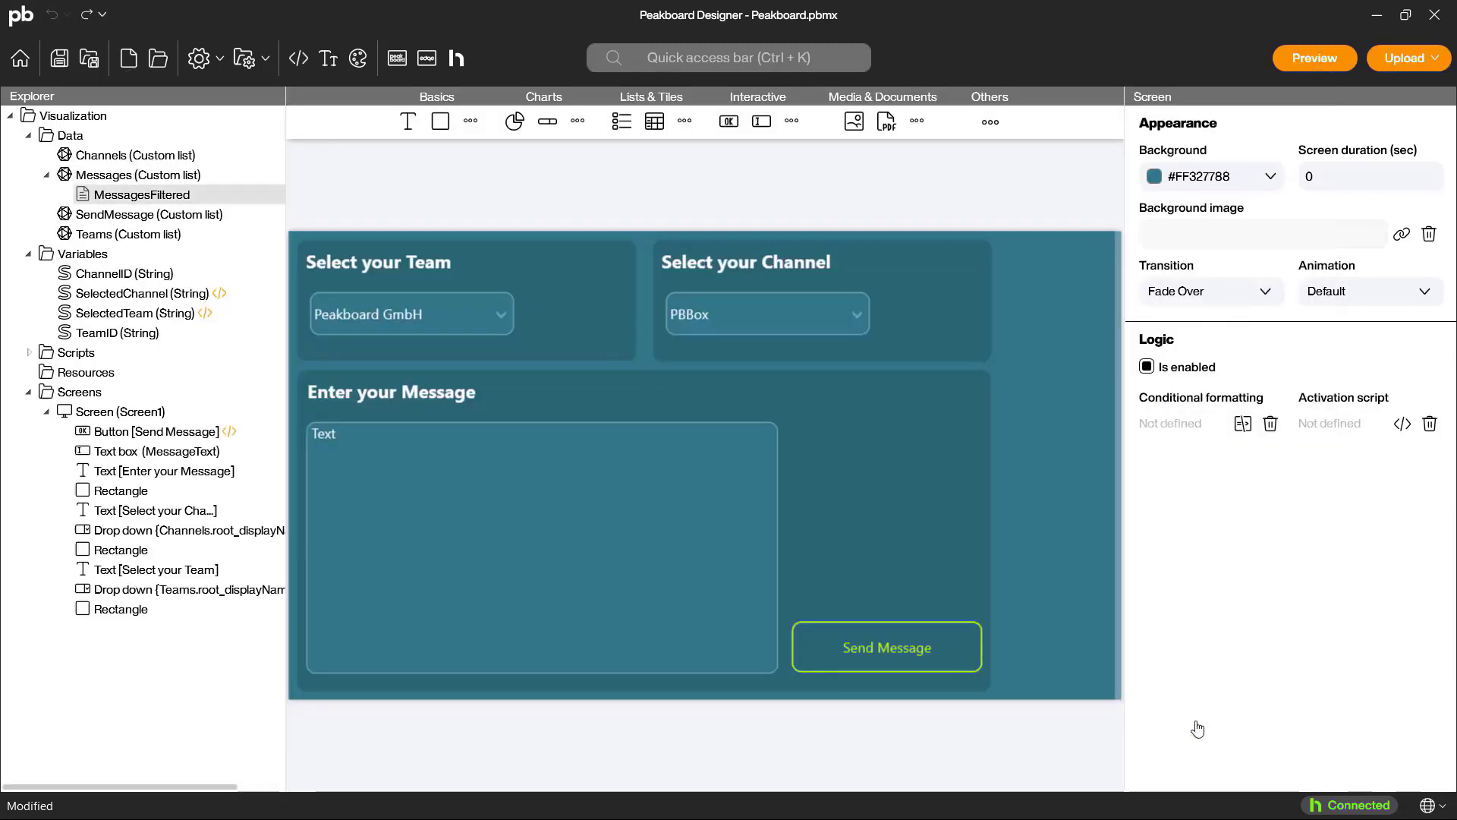
Step: Add a block reloading the Messages list to the SelectedChannel refreshed script and save it
click(218, 297)
drag(936, 363, 364, 365)
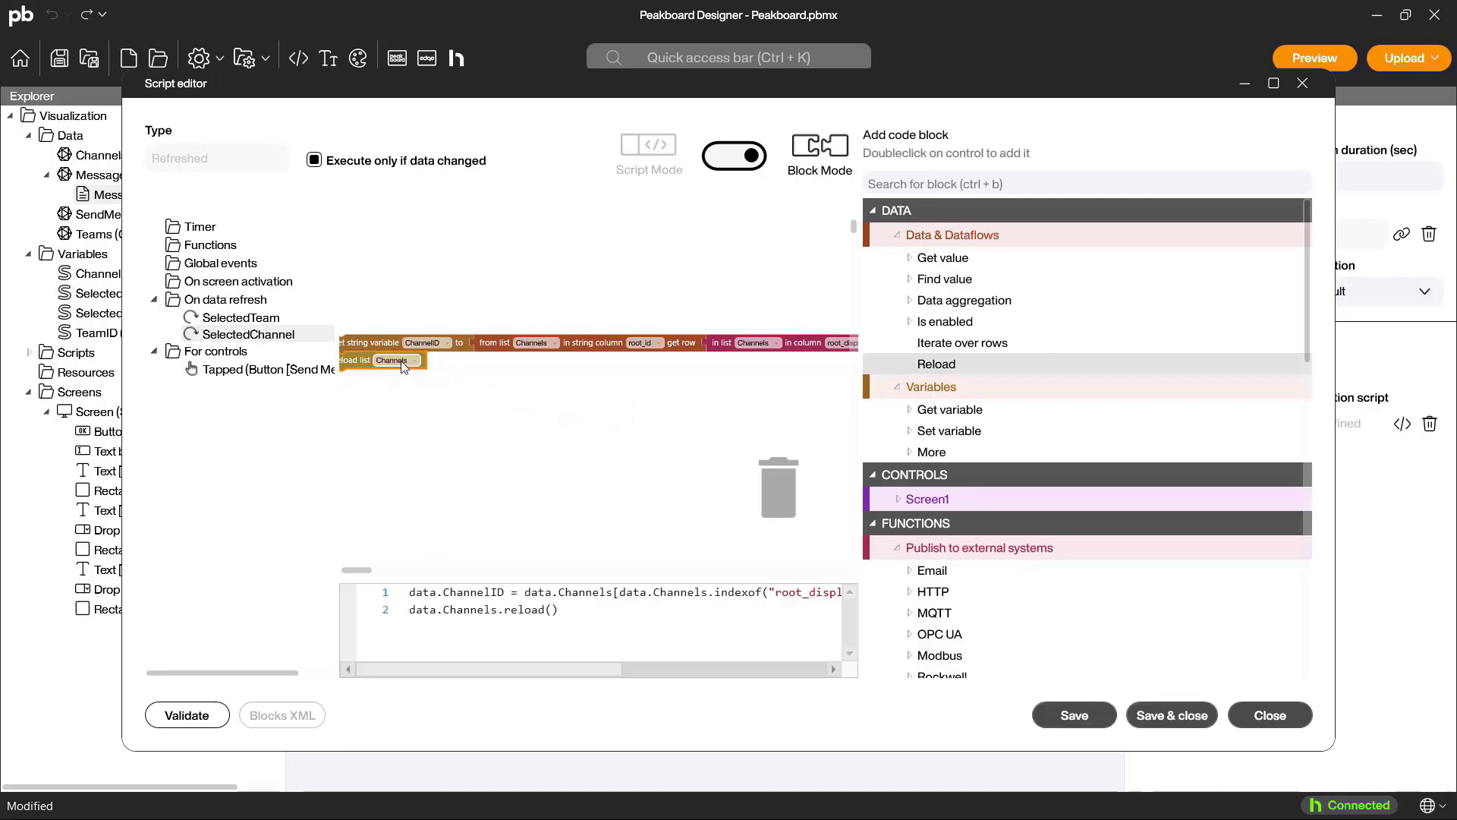
click(402, 364)
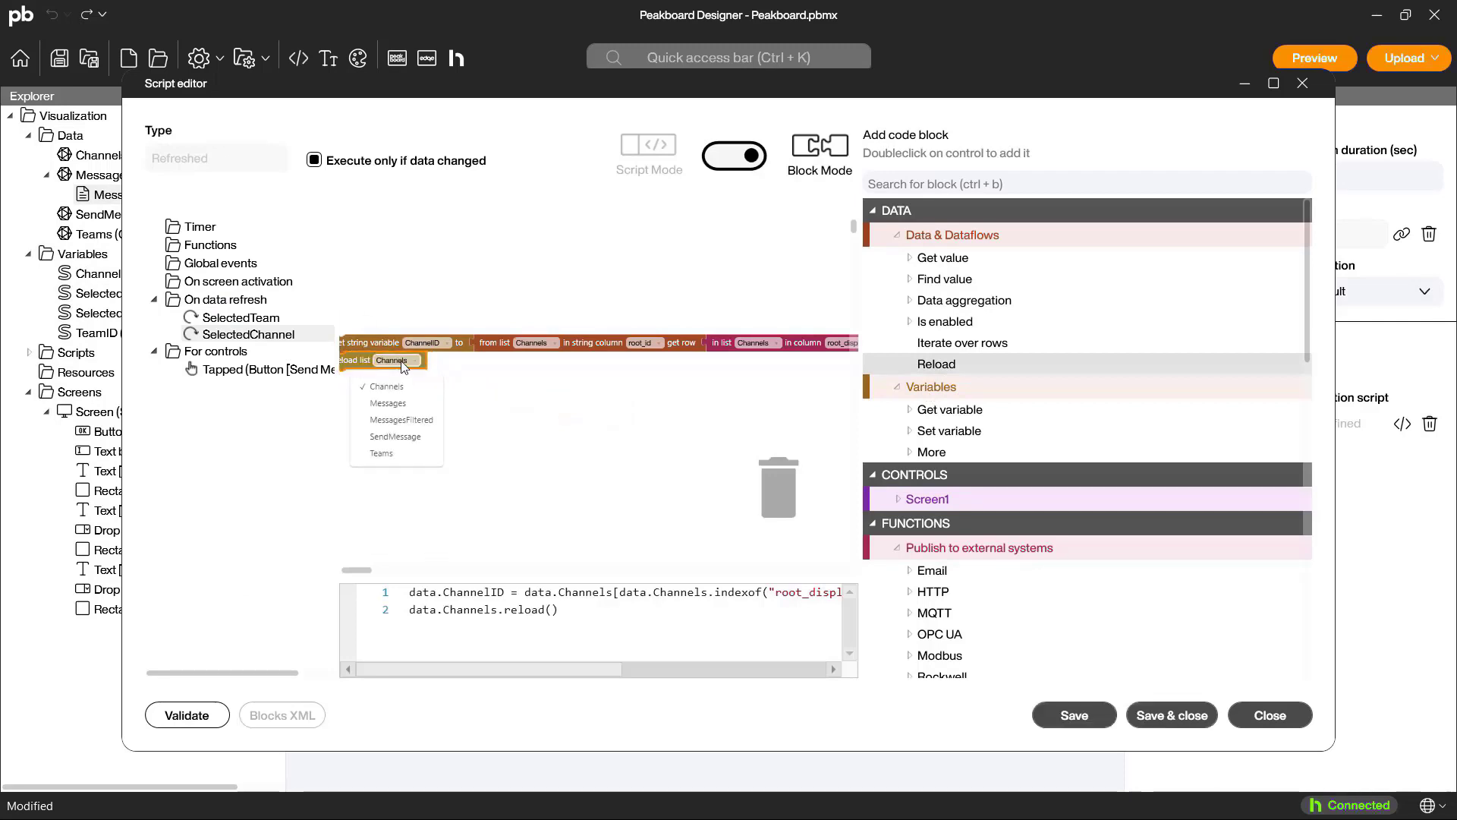
click(400, 404)
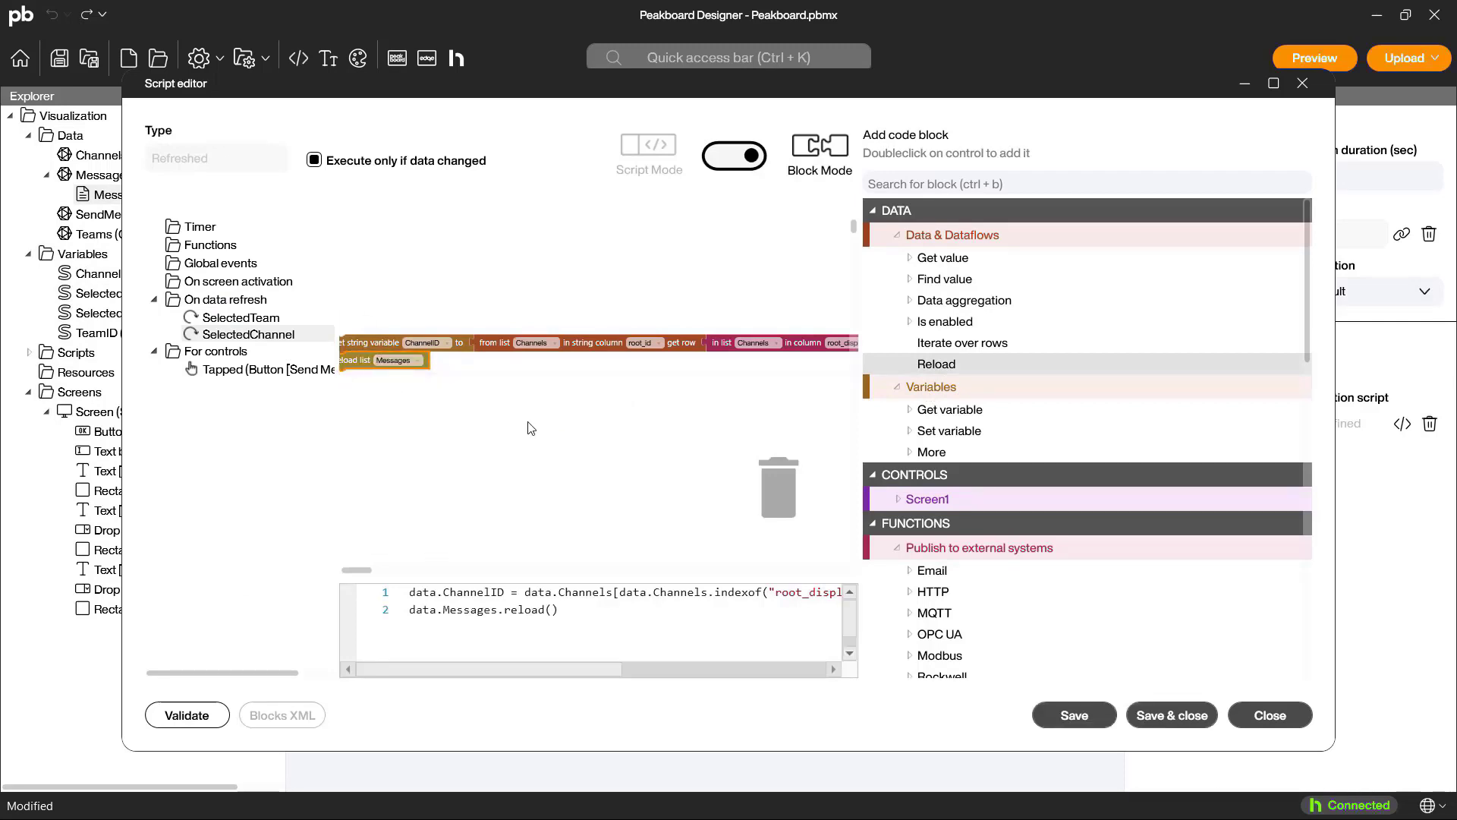
click(1175, 724)
Step: Narrow the "Select your Team" panel to a width of 520, move the "Select your Channel" group beside it and narrow its panel to match
click(616, 313)
drag(634, 302, 524, 301)
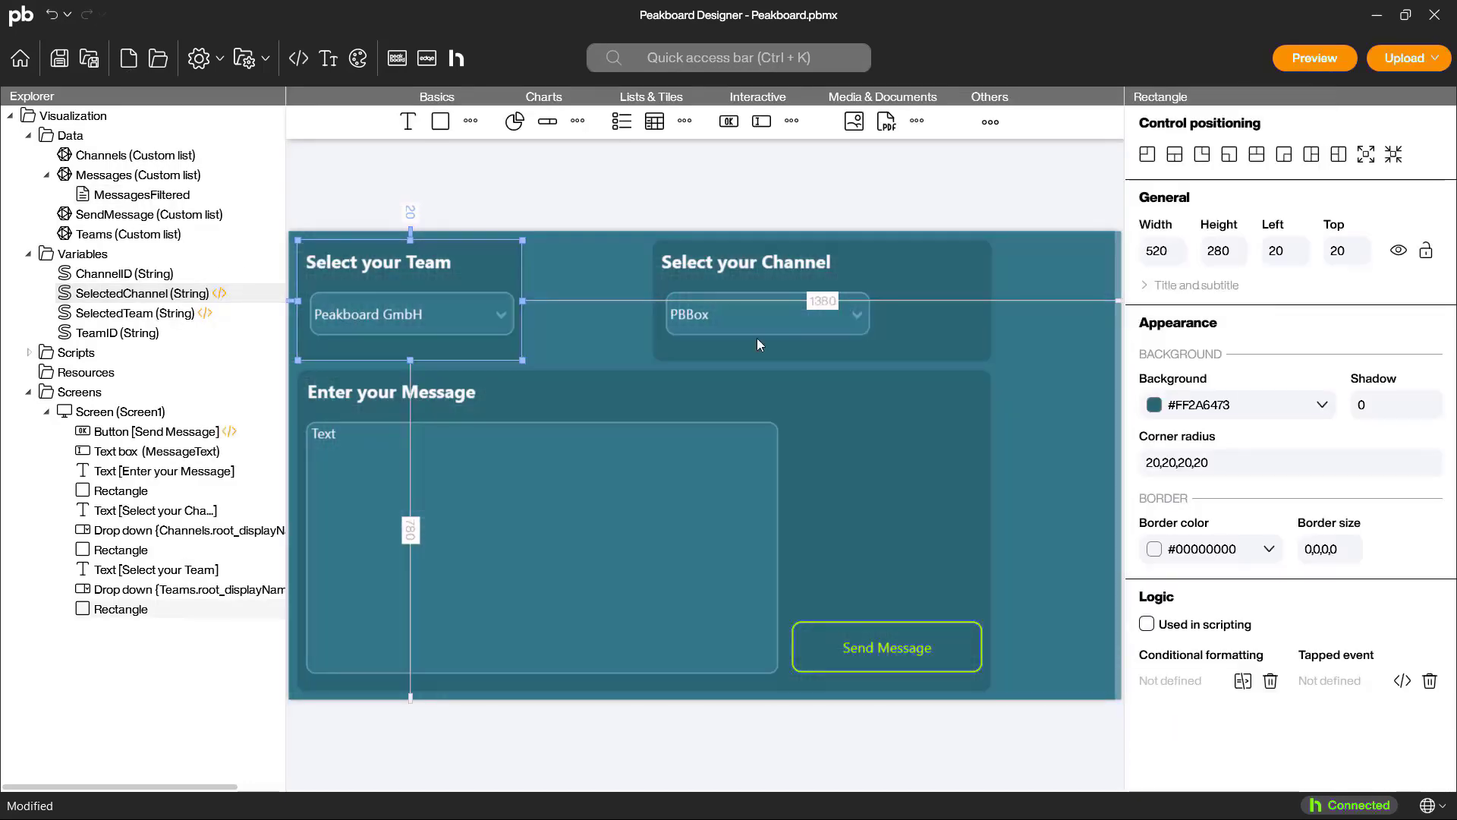
drag(1017, 365, 649, 233)
drag(796, 304, 675, 302)
click(813, 303)
drag(869, 301, 756, 315)
Step: Narrow the message text box to a width of 1020 and shorten it to leave room beneath
click(762, 454)
drag(778, 547, 749, 547)
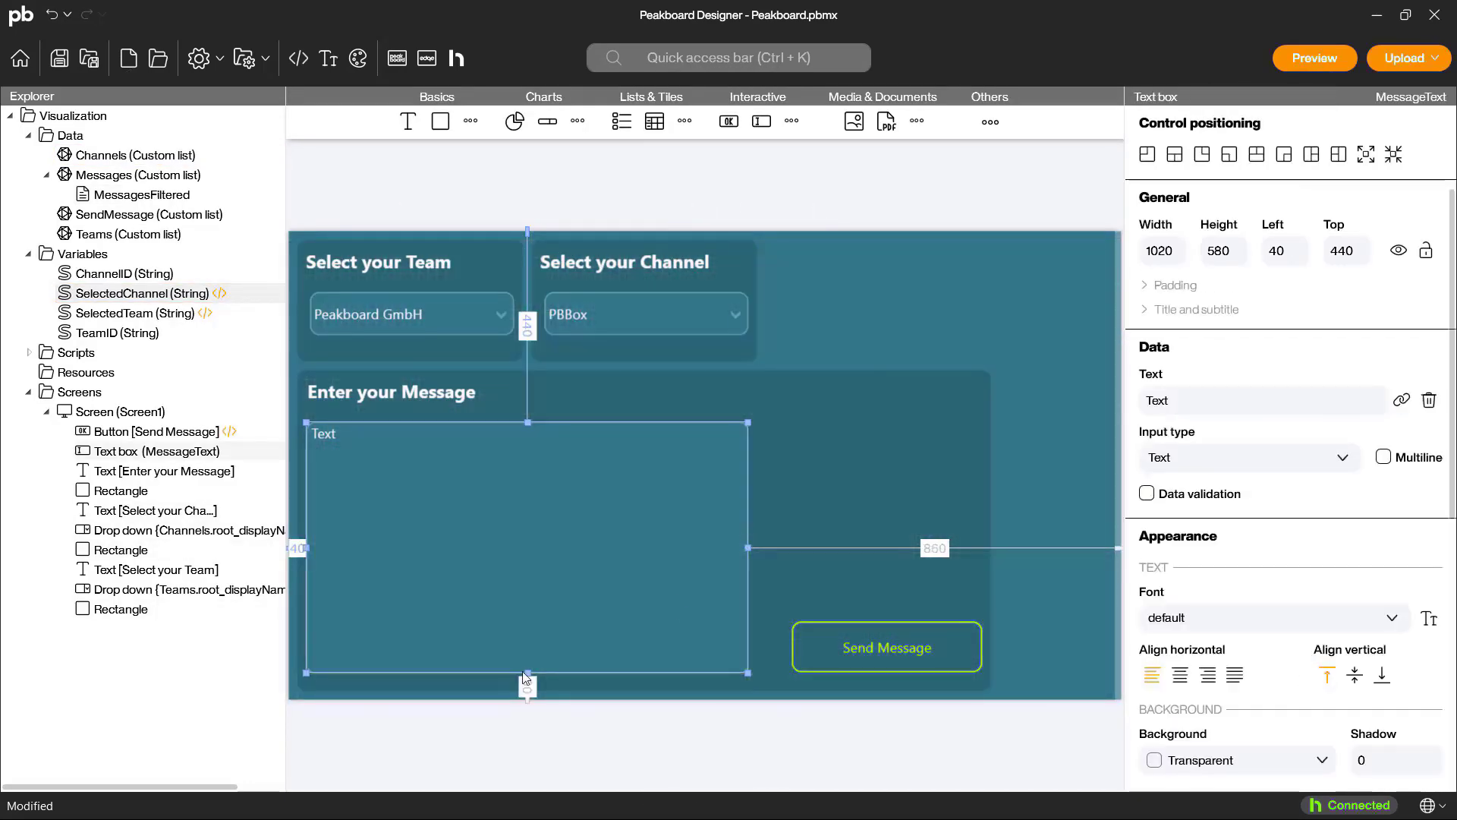
drag(527, 673, 528, 621)
Step: Move the Send Message button beneath the text box and narrow the "Enter your Message" panel to align with the channel panel
drag(854, 649, 376, 657)
click(873, 531)
drag(990, 531, 757, 530)
click(820, 653)
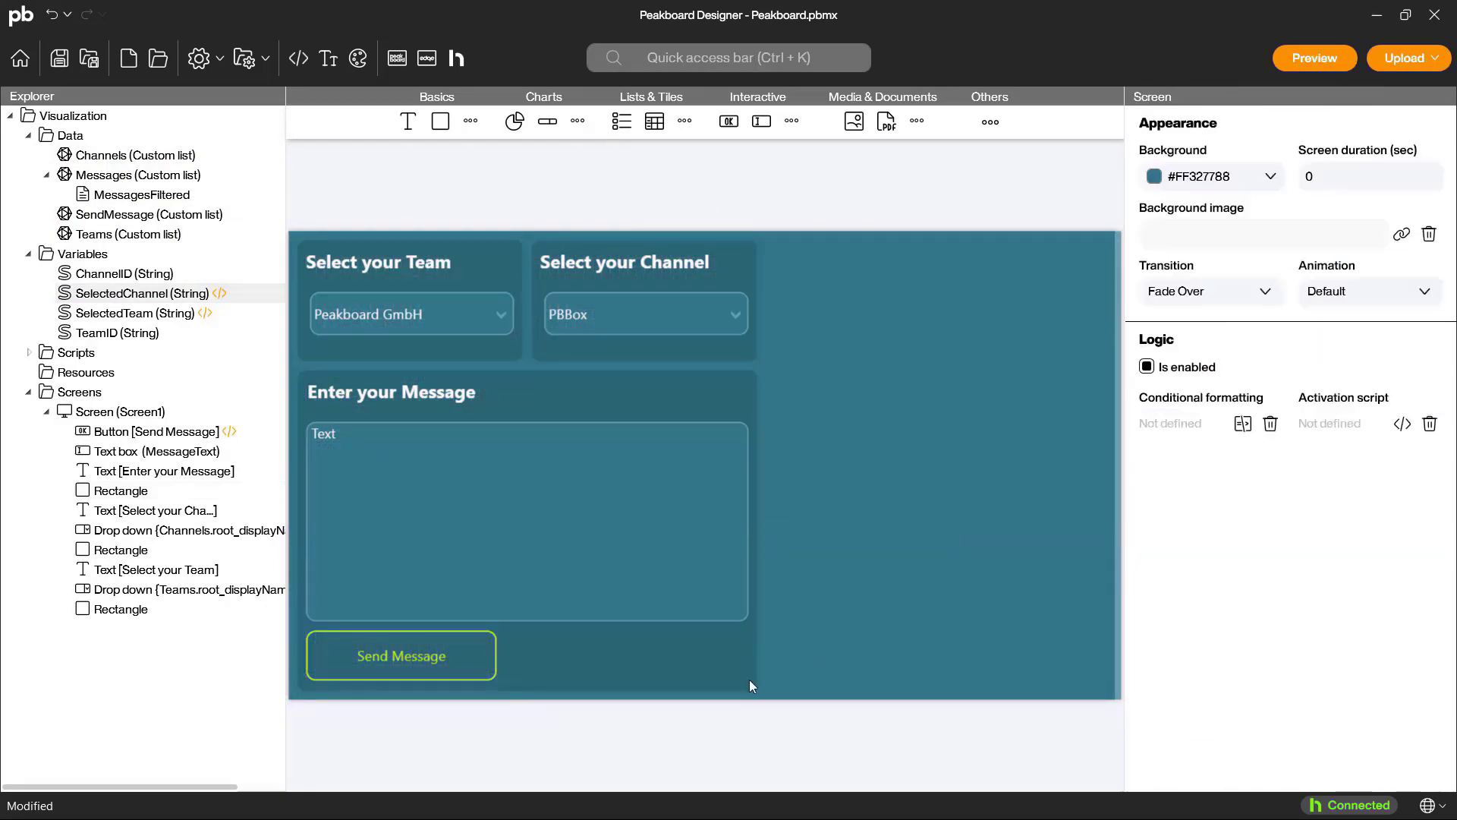
Step: Duplicate the message panel rectangle and fit the copy to the full height of the free area beside the existing panels
click(747, 678)
key(ctrl+c)
key(ctrl+v)
drag(626, 619, 976, 478)
drag(652, 401, 765, 401)
drag(939, 561, 939, 691)
Step: Duplicate the "Select your Channel" heading onto the new panel and change its text to "Select Message to respond"
click(650, 271)
key(ctrl+c)
key(ctrl+v)
drag(650, 271, 848, 266)
double_click(848, 266)
text(Select Message to respond)
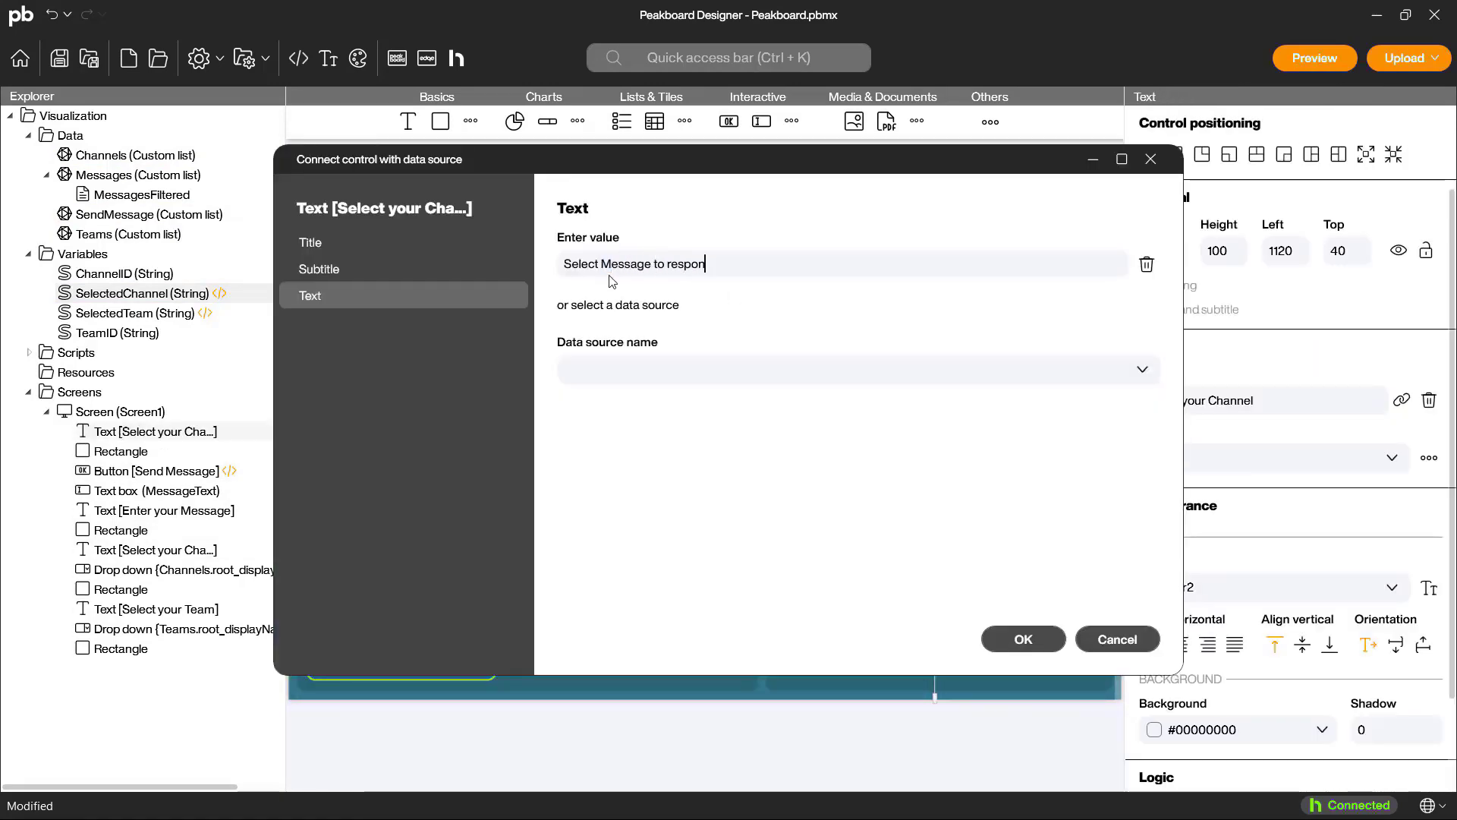
click(1021, 639)
Step: Add a styled list of 760 by 920 beneath the new heading and connect it to MessagesFiltered
drag(622, 122, 777, 295)
drag(904, 543, 1103, 681)
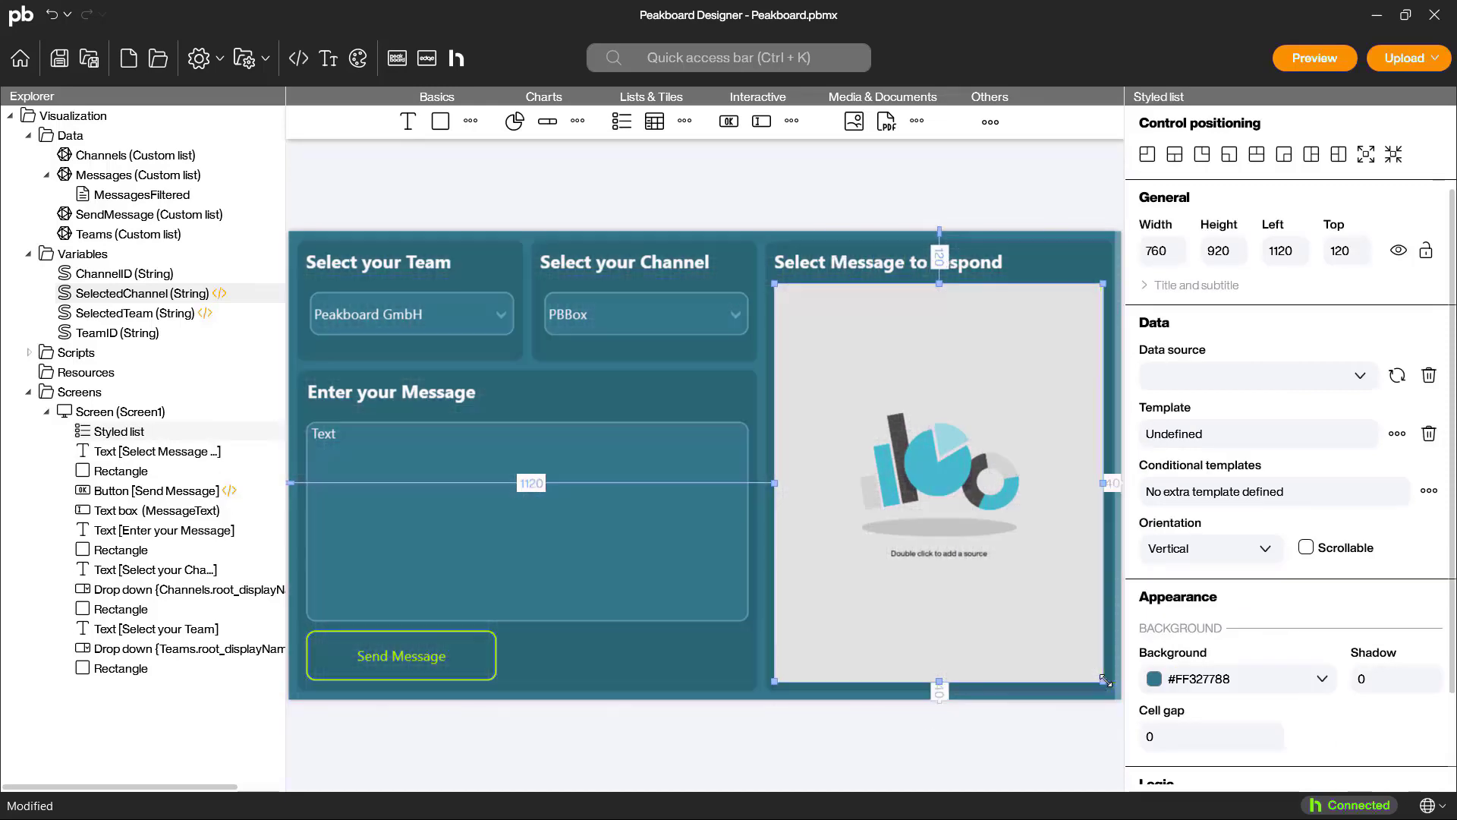
double_click(938, 482)
click(607, 264)
click(608, 357)
click(1023, 639)
Step: Make the styled list scrollable with a transparent background (#00000000) and a cell gap of 10
click(1306, 547)
click(1244, 678)
click(1161, 357)
Step: Replace the default text in the styled list's template with a rectangle card spanning the template's width
double_click(959, 517)
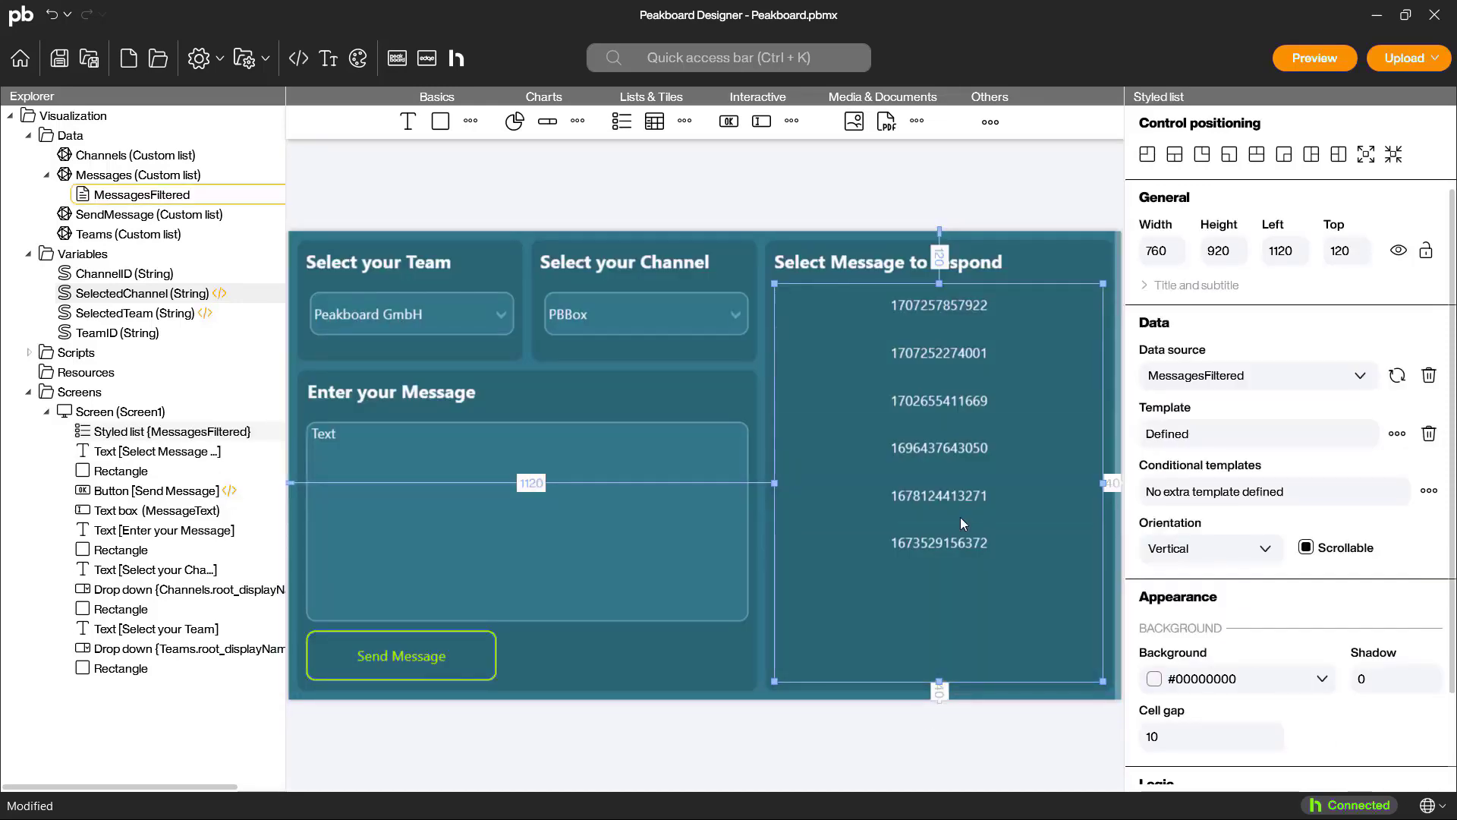
click(1126, 269)
click(612, 189)
key(Delete)
drag(487, 133, 495, 184)
drag(531, 208, 889, 251)
Step: Place texts for the sender's display name and the message content on the card, enlarging the message text to fill it
drag(455, 133, 504, 213)
click(1279, 466)
click(1205, 553)
click(1200, 524)
scroll(1184, 486, down, 3)
click(1173, 518)
click(1123, 554)
drag(650, 213, 879, 214)
drag(684, 241, 684, 251)
Step: Connect the message text in the template to the root_body_content column
click(1280, 465)
click(759, 331)
scroll(709, 486, down, 10)
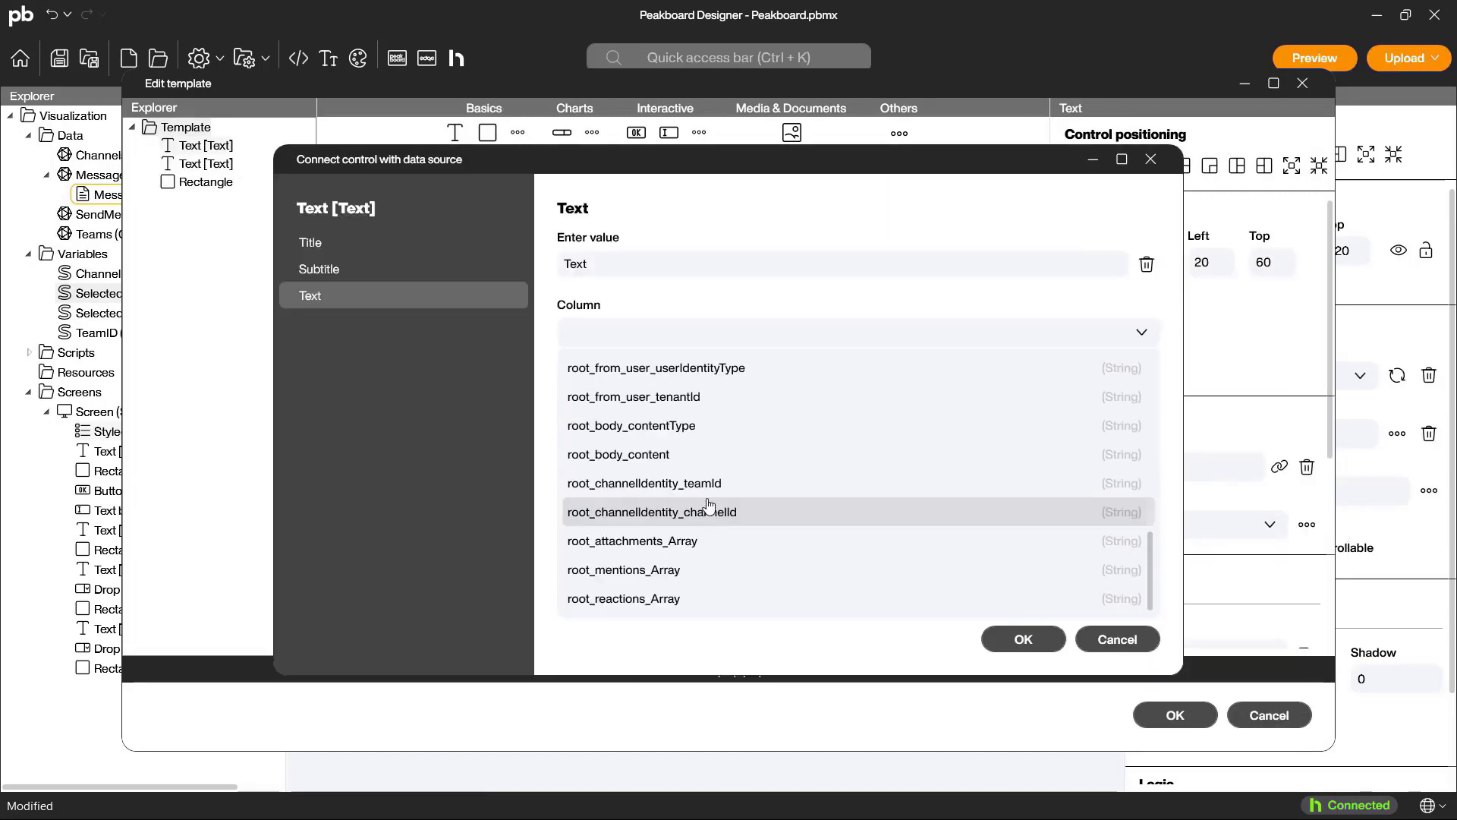
click(699, 453)
click(1022, 638)
Step: Give the card rectangle a light teal border with size 5,5,5,5 and accept the template
click(850, 173)
scroll(1207, 471, down, 5)
drag(1251, 497, 1192, 499)
text(5,5,5,5)
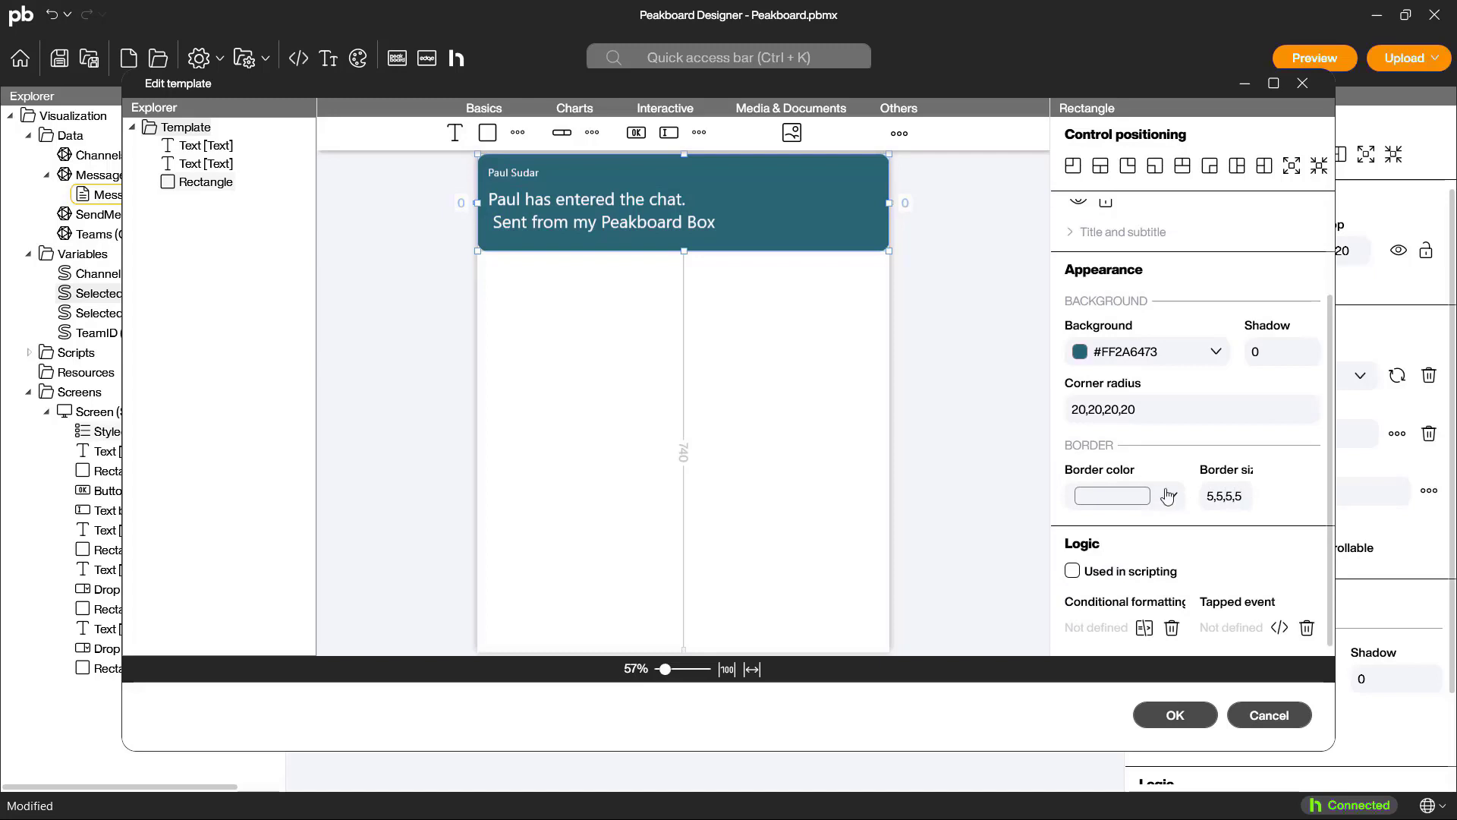
click(1172, 496)
click(1154, 319)
click(1172, 712)
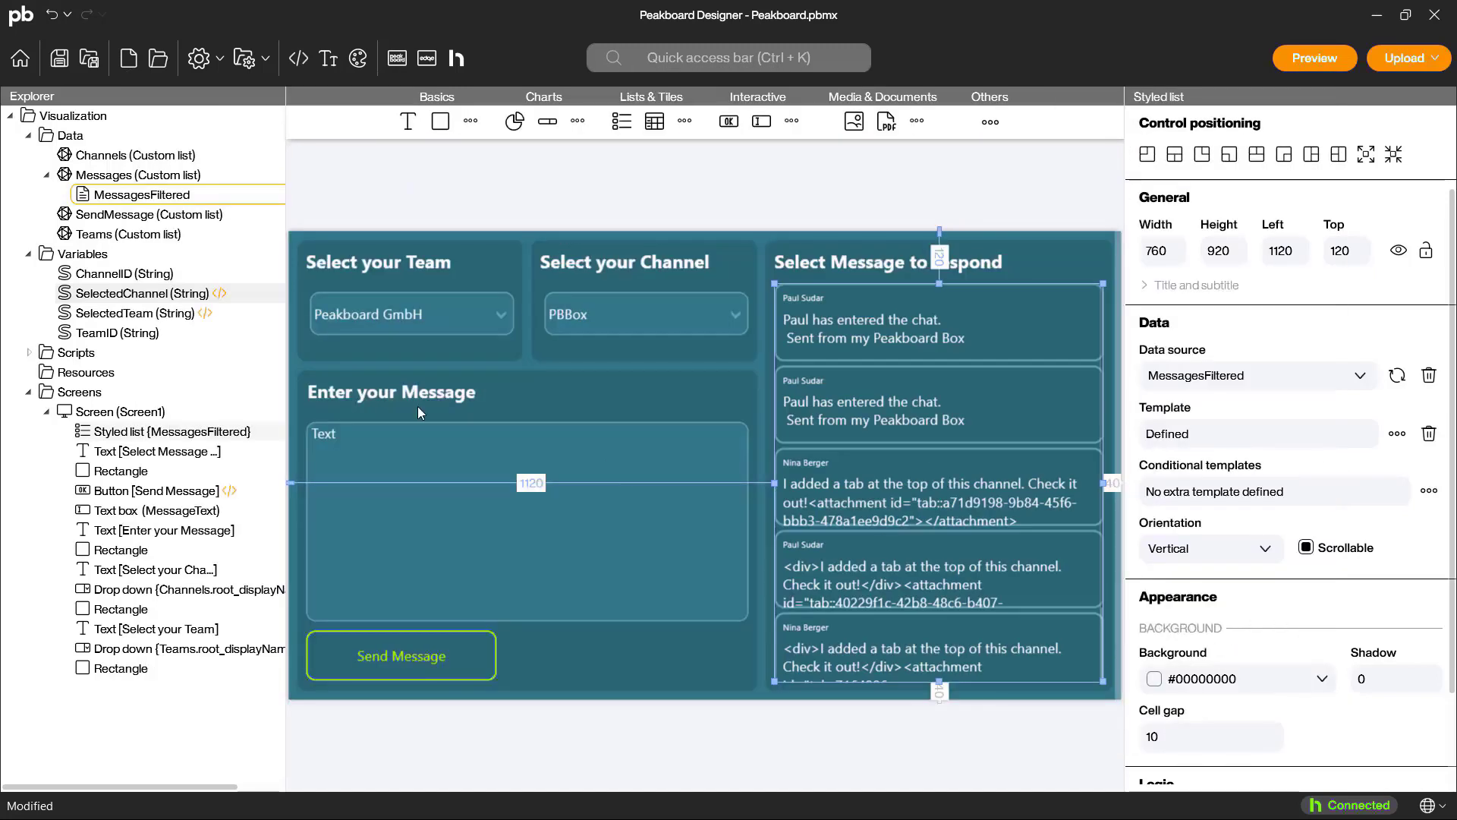
Step: Create a String variable named MessageID
right_click(78, 254)
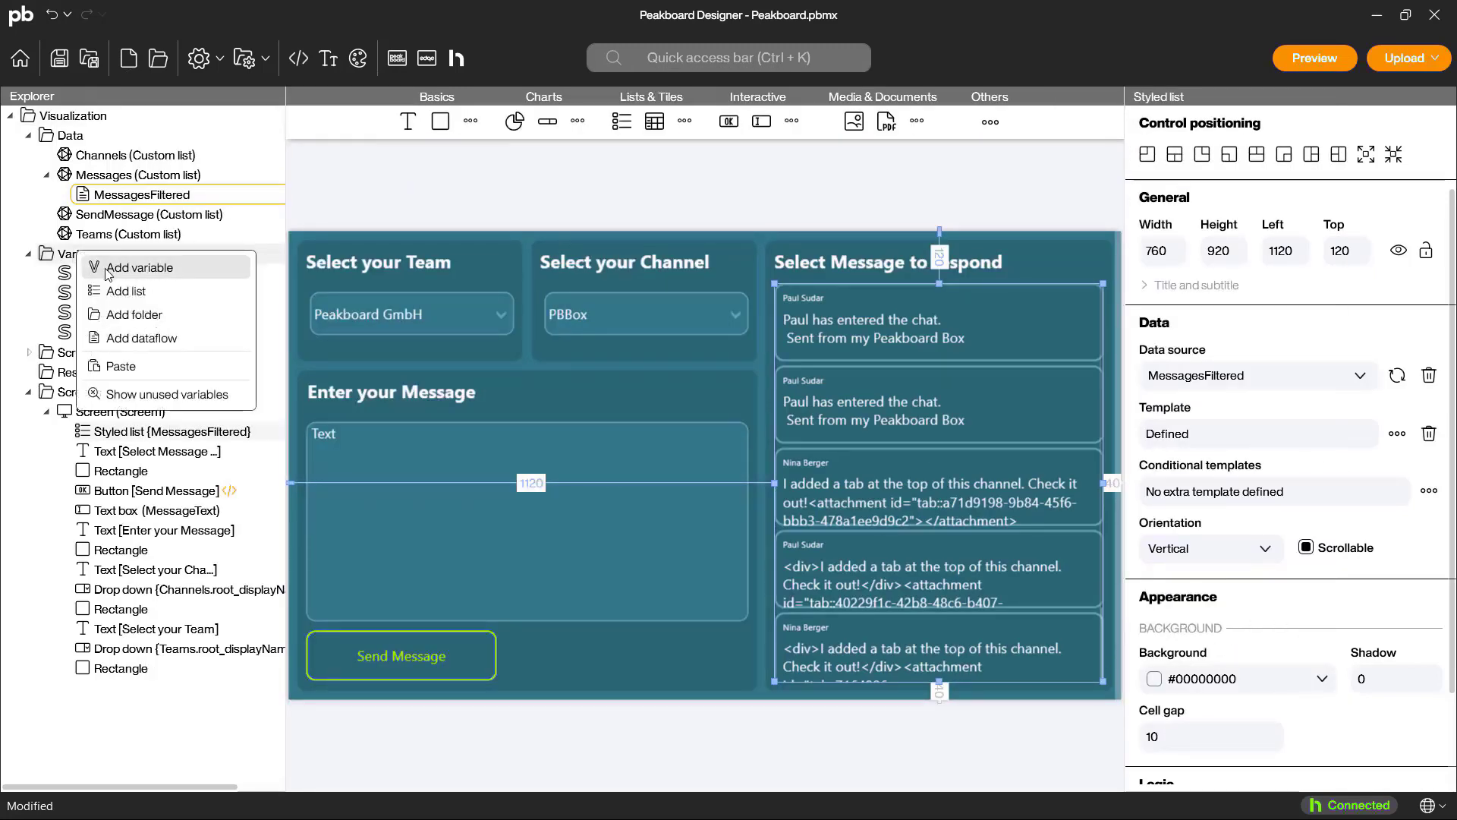
click(108, 267)
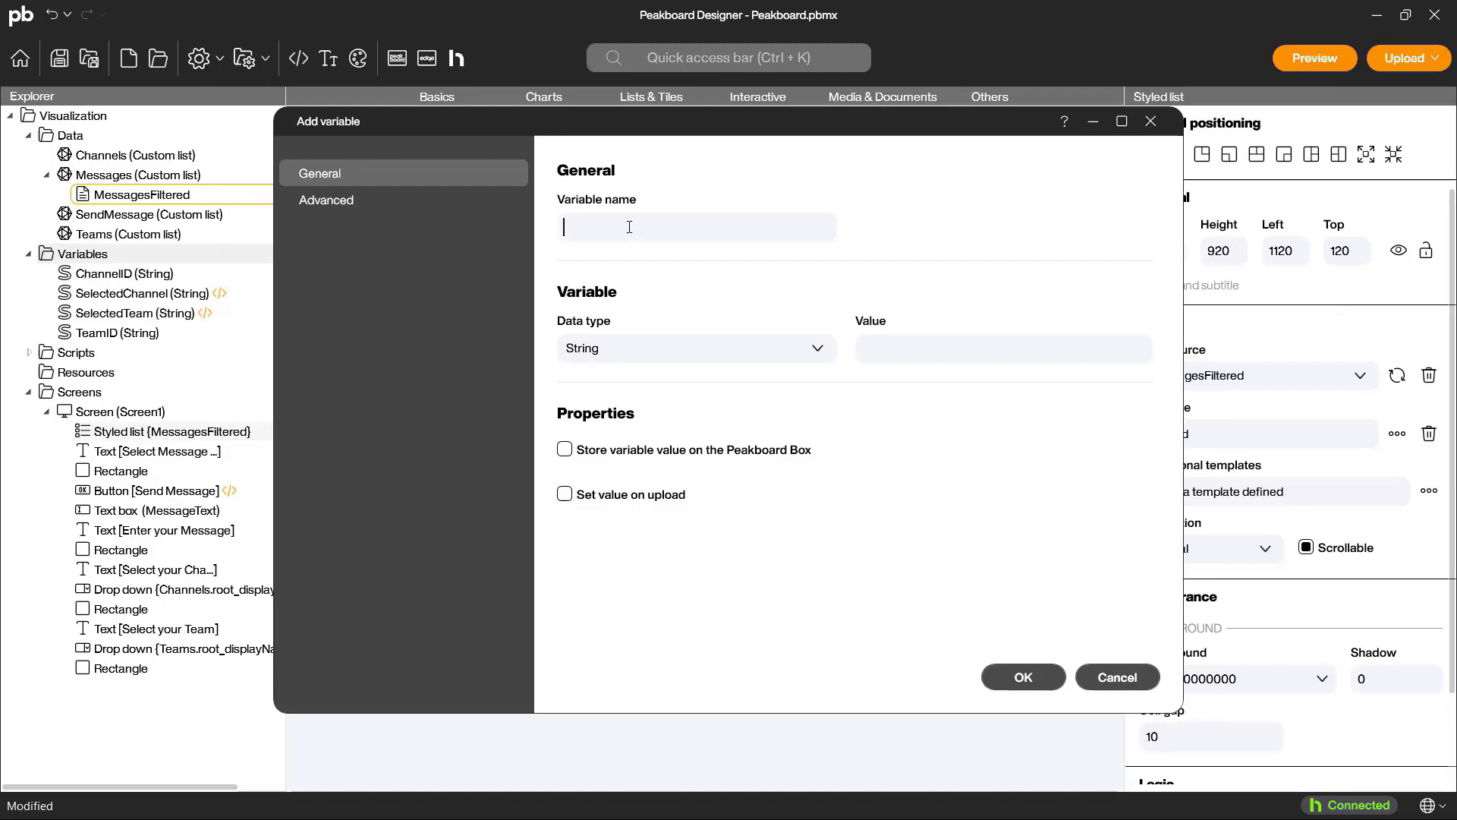
text(MessageID)
click(1021, 676)
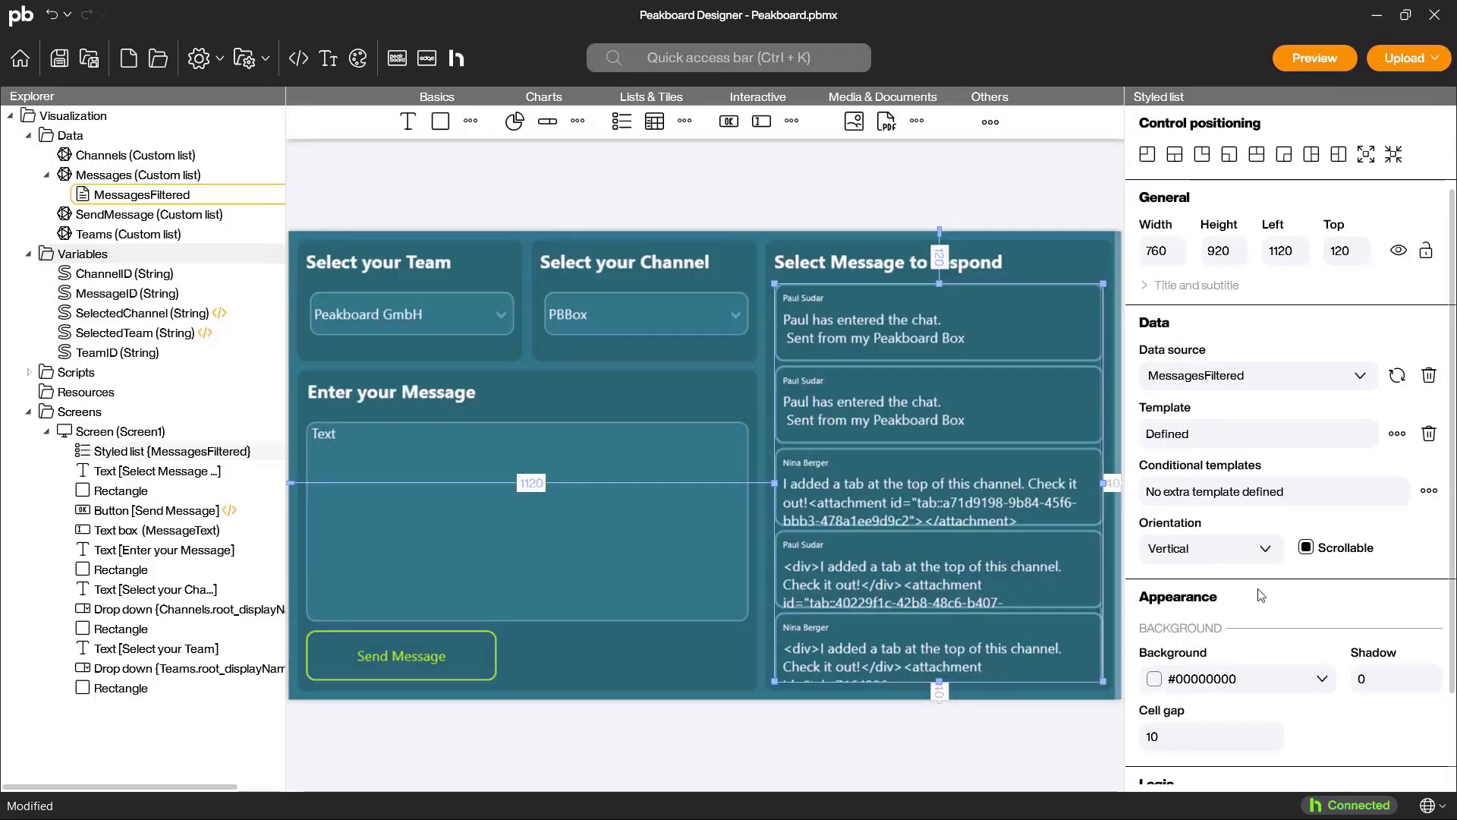
Step: Enable scripting for the styled list as MessagesList and cover its template card with a transparent rectangle
scroll(1196, 740, down, 2)
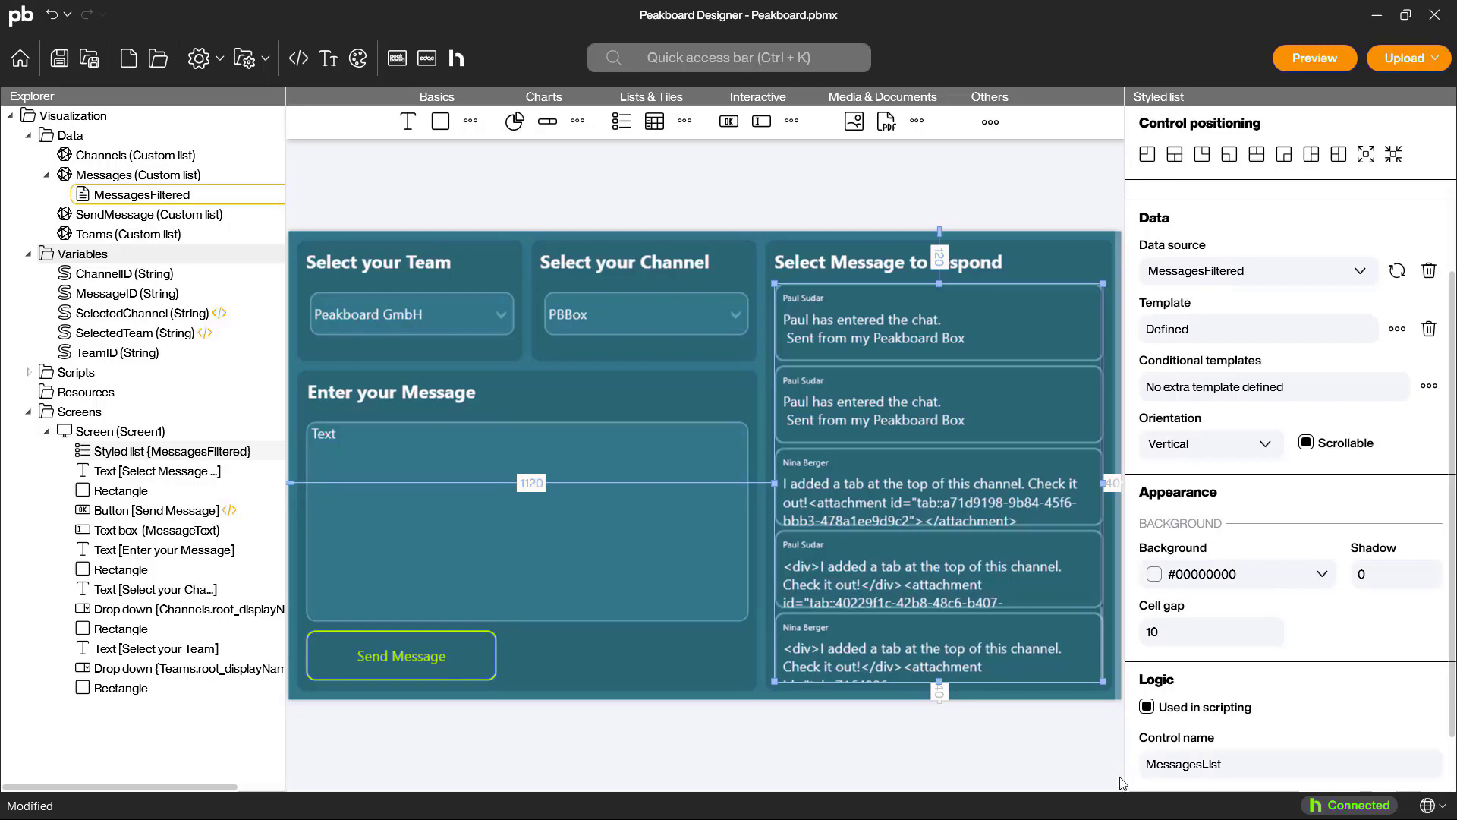
click(1398, 433)
drag(487, 133, 431, 119)
drag(531, 206, 892, 249)
click(1166, 473)
click(1142, 433)
Step: Start a tapped script on the covering rectangle with a block setting string variable MessageID, removing the block's placeholder text value
scroll(1275, 599, down, 2)
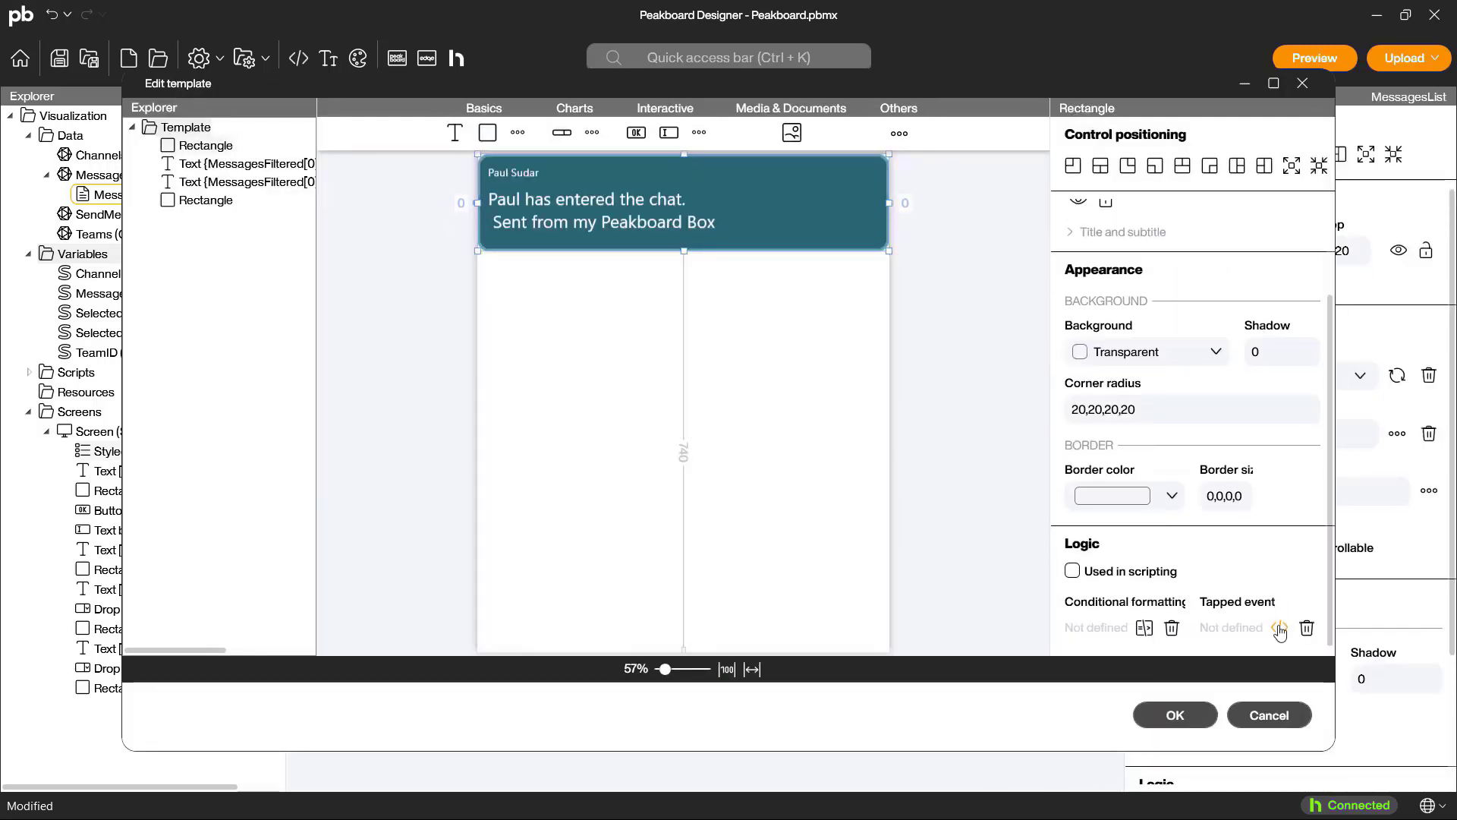
click(1279, 633)
click(909, 477)
double_click(977, 519)
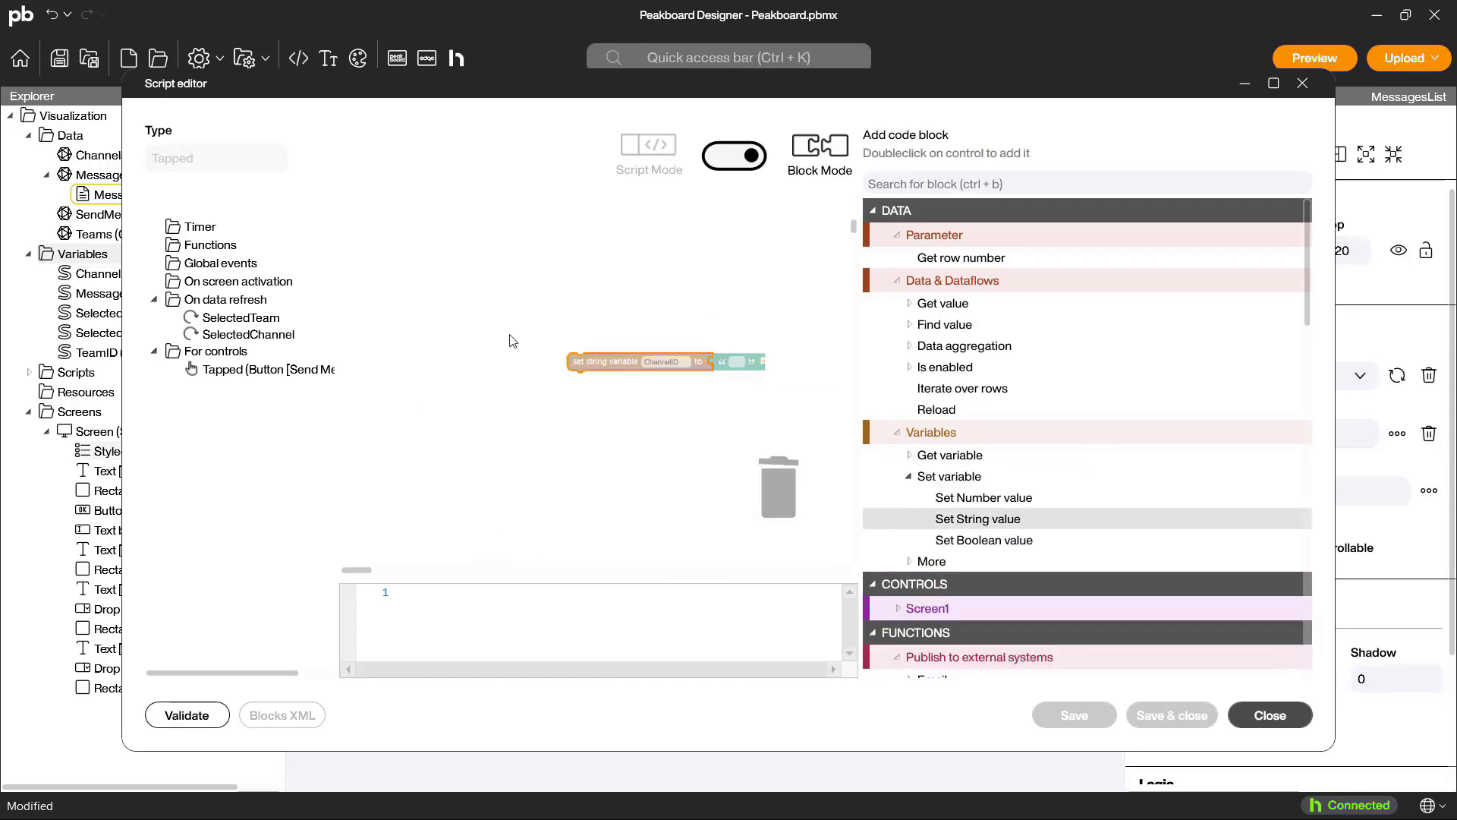
drag(598, 363, 402, 255)
click(476, 255)
click(471, 297)
drag(564, 255, 748, 431)
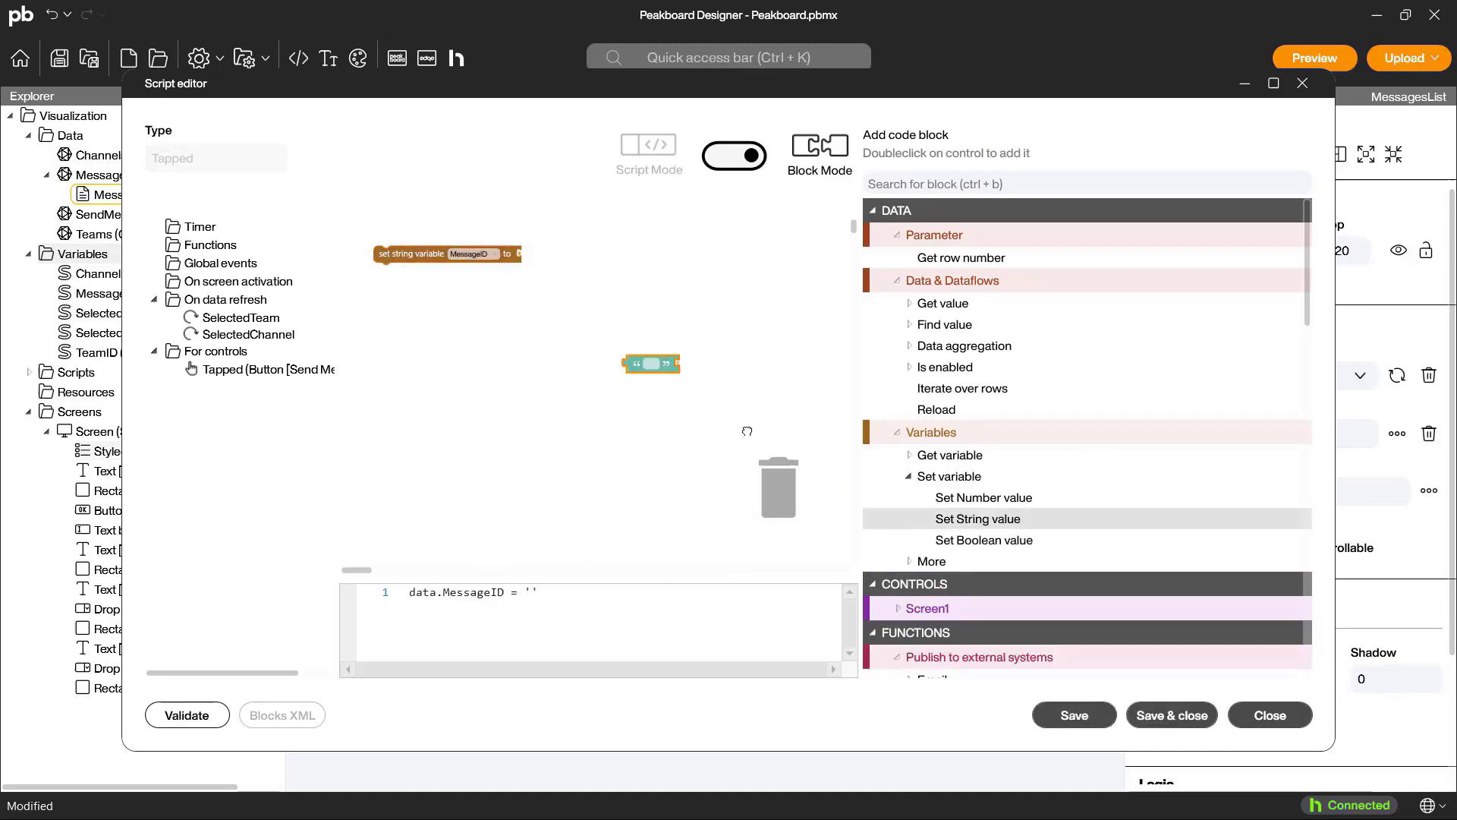
Step: Assign MessageID a string value by row number from the MessagesFiltered list's root_id column
click(909, 302)
double_click(997, 367)
click(593, 255)
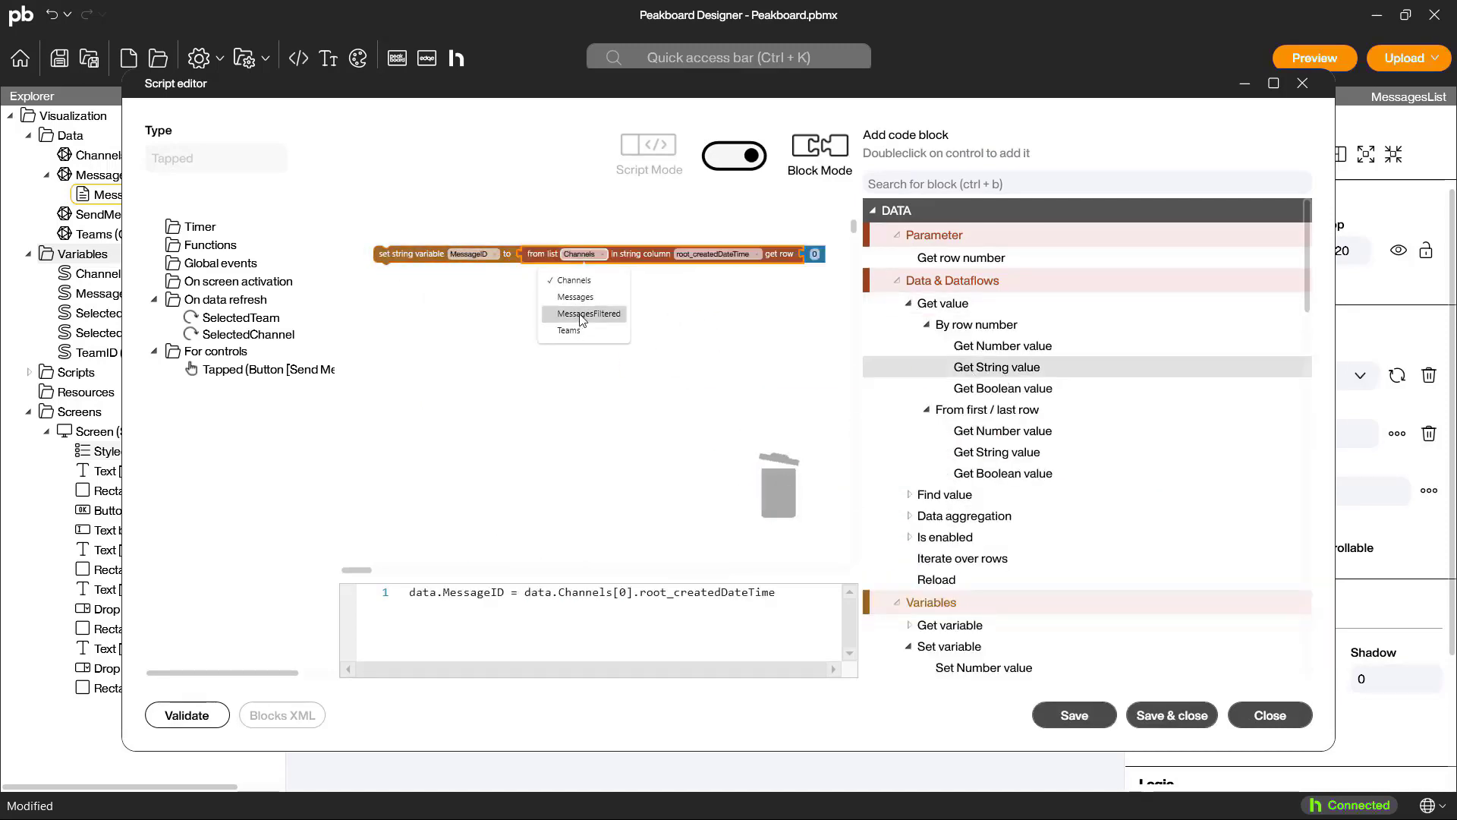
click(591, 316)
click(721, 255)
scroll(742, 384, down, 1)
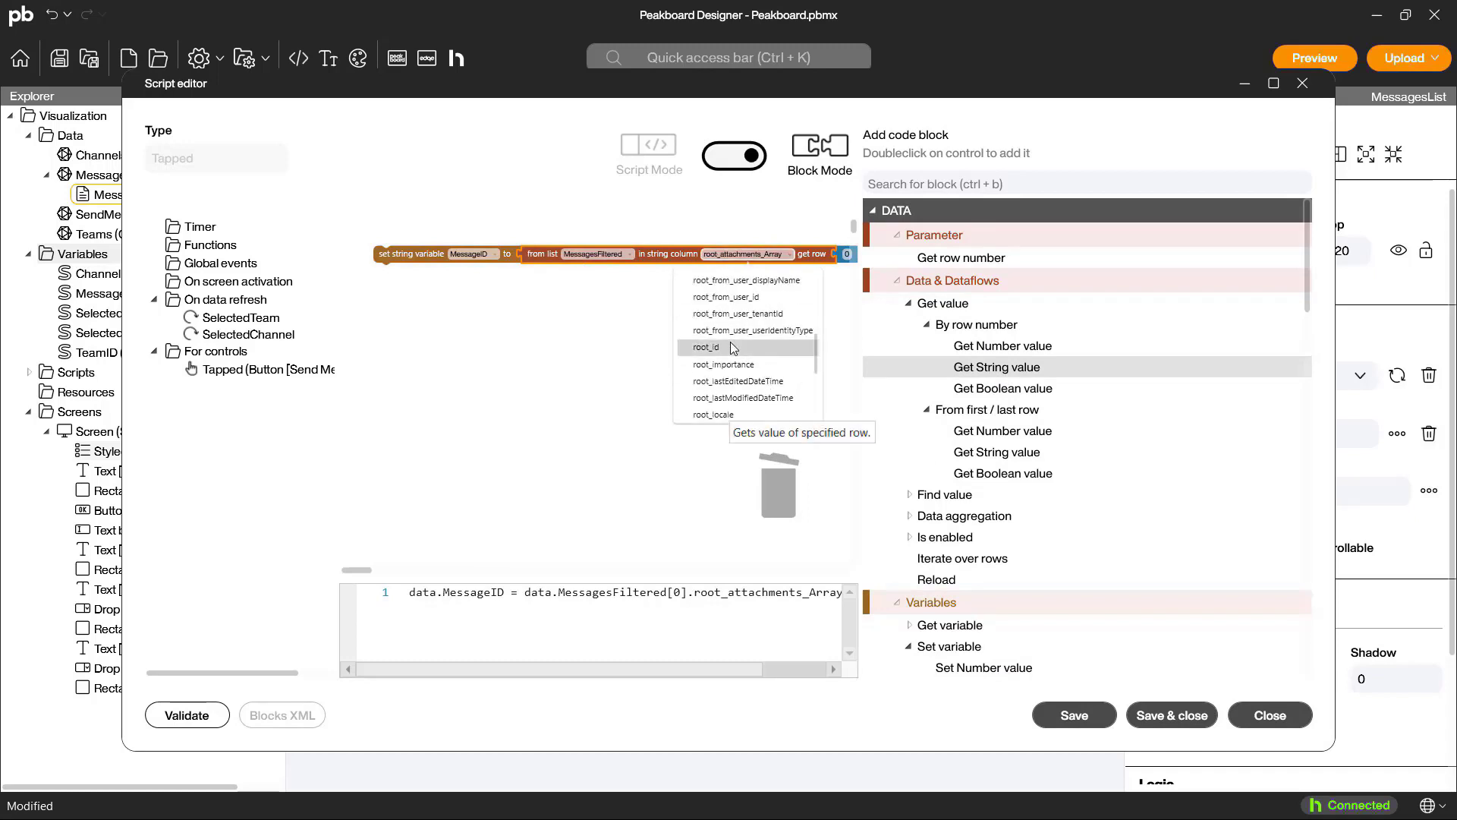
click(731, 348)
Step: Replace the fixed row index with the Get row number block, save the tapped script and accept the template
drag(786, 257, 776, 484)
drag(940, 260, 810, 267)
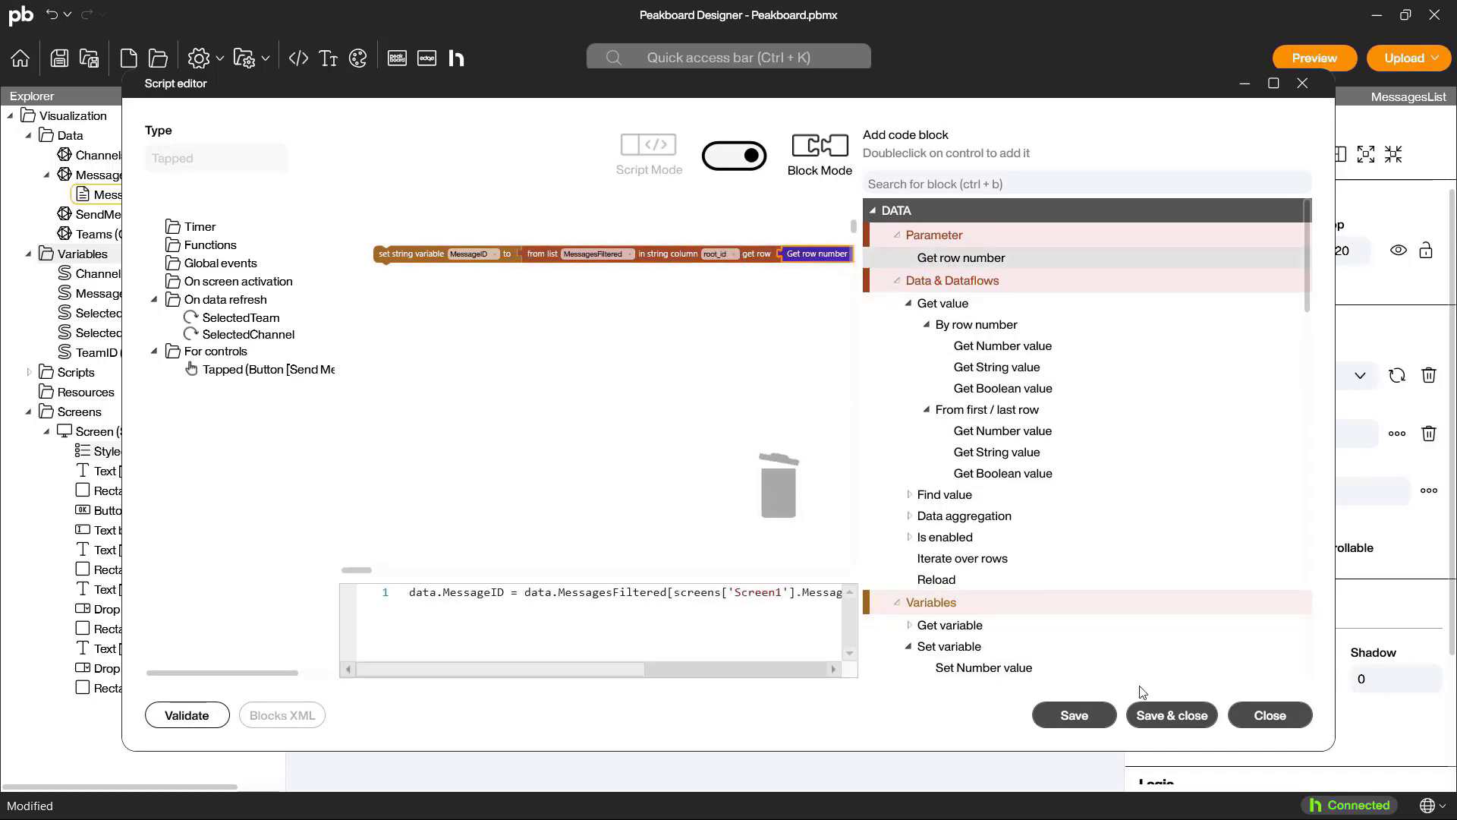
click(1169, 715)
click(1177, 718)
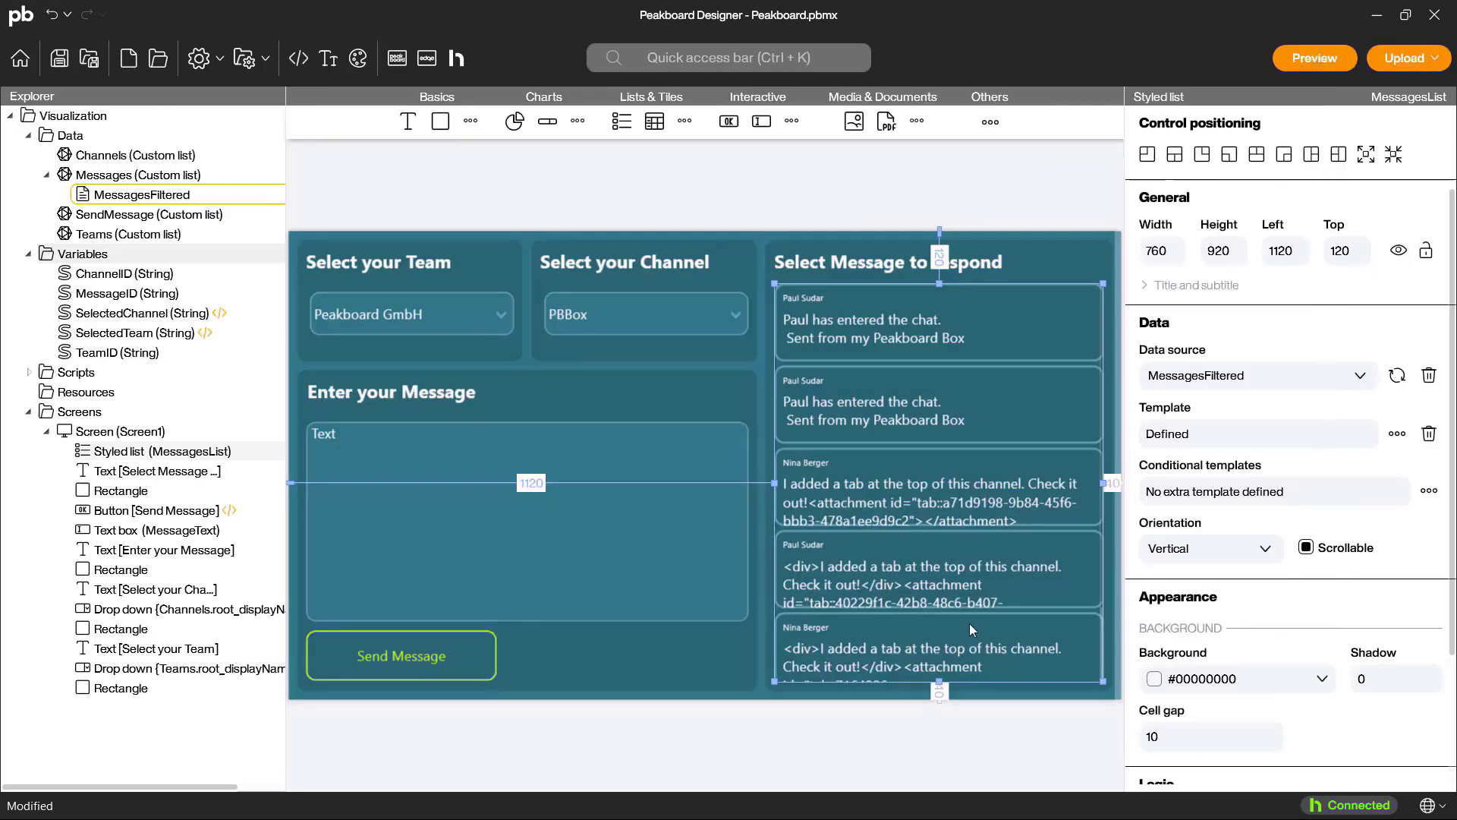
Step: Add a String column SelectedMessage returning the MessageID variable to the MessagesFiltered dataflow and accept the dataflow
double_click(167, 193)
click(154, 189)
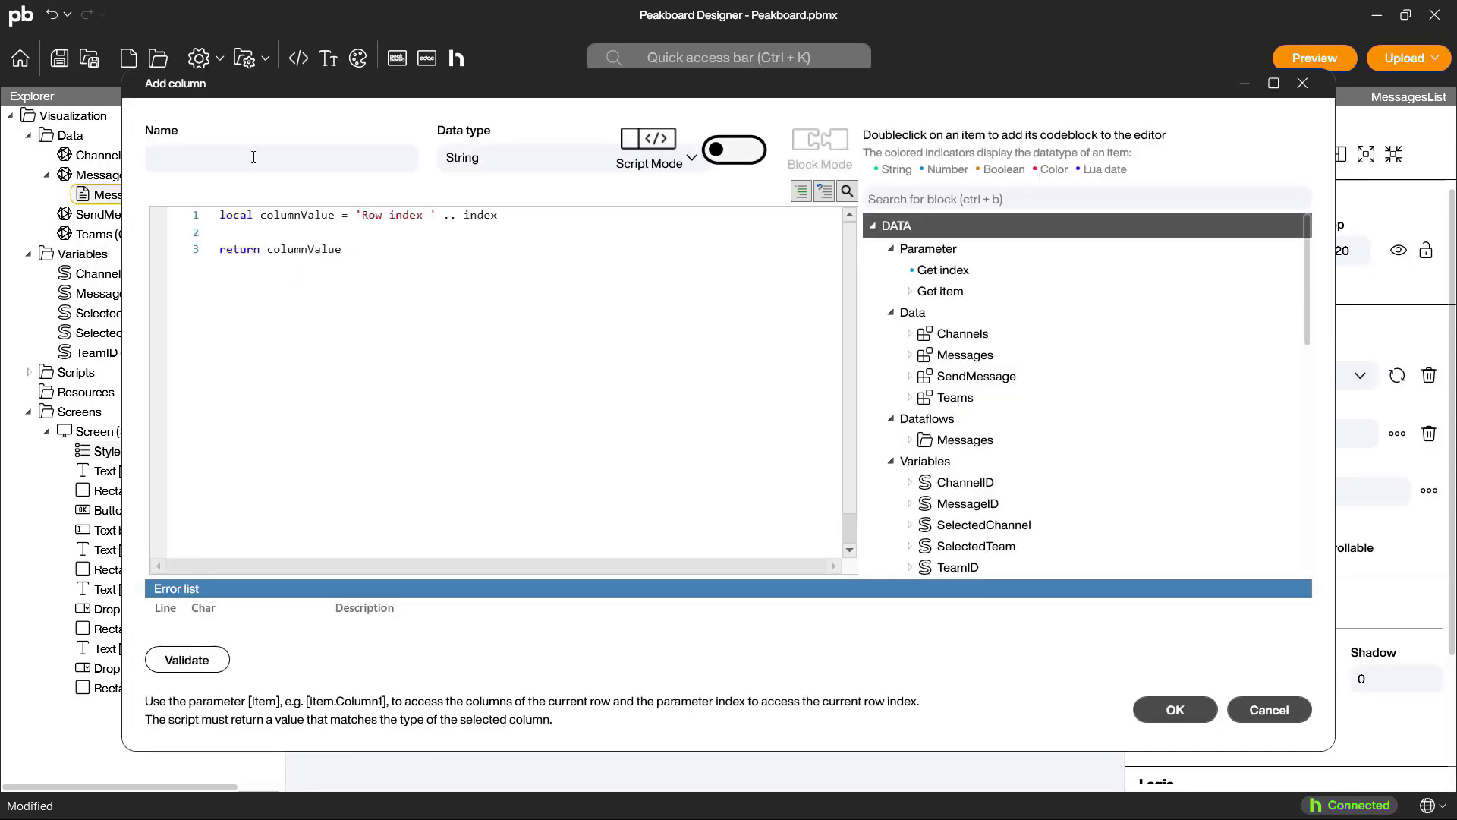
text(SelectedMessage)
click(381, 260)
key(ctrl+a)
text(return )
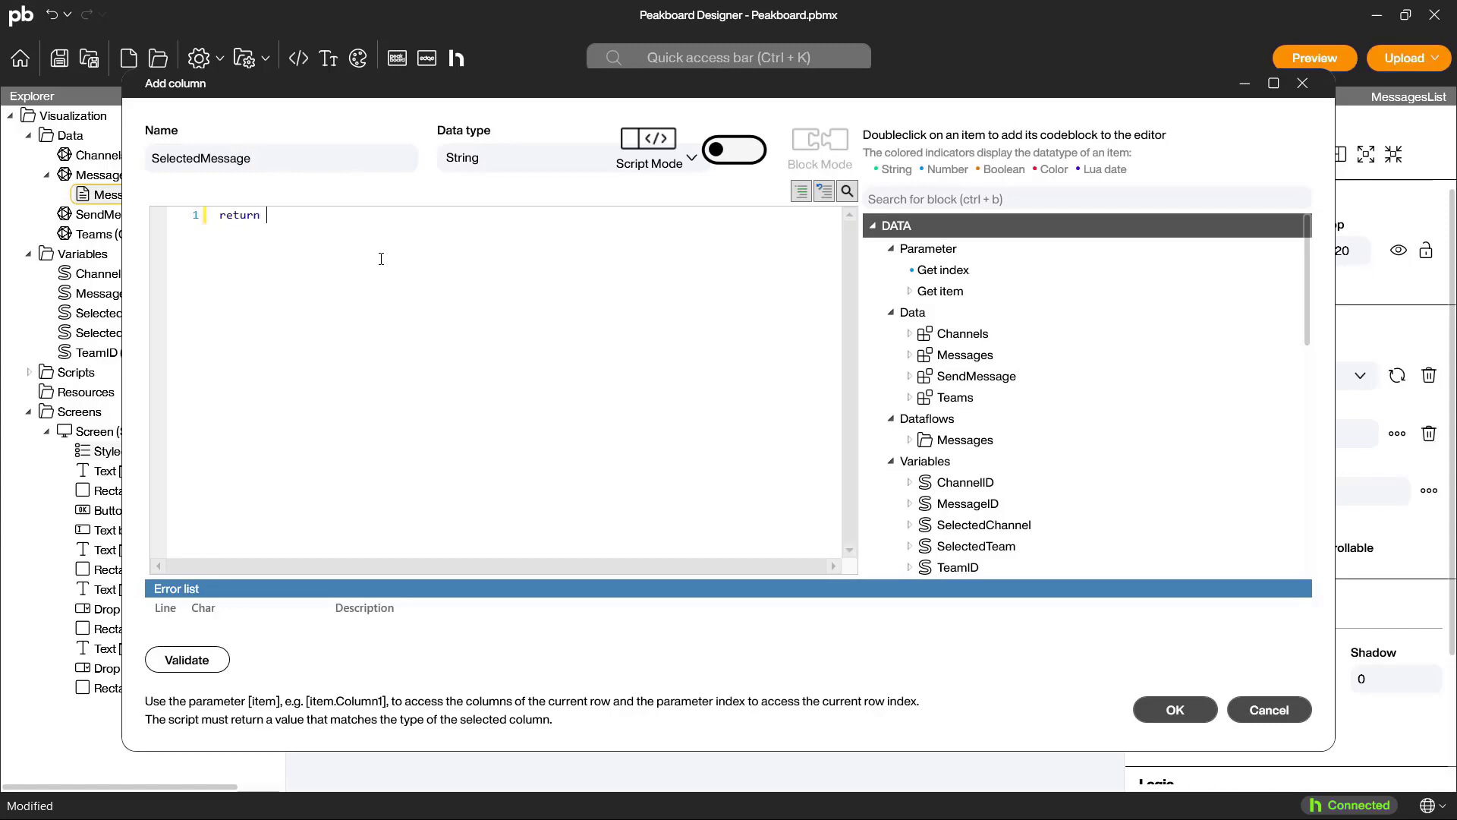
text(data.MessageID)
click(1175, 710)
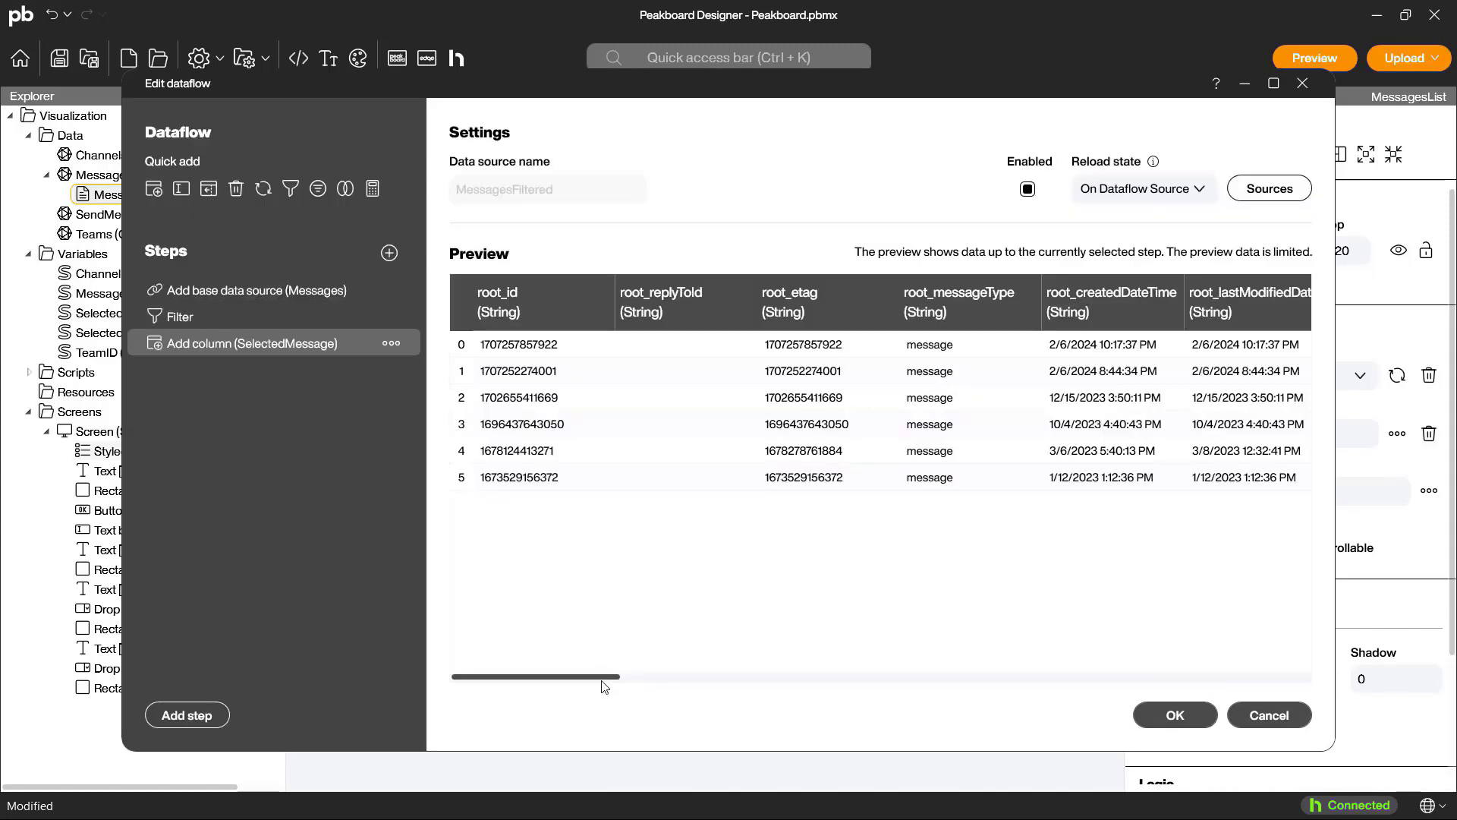
drag(611, 676, 1183, 676)
click(1175, 715)
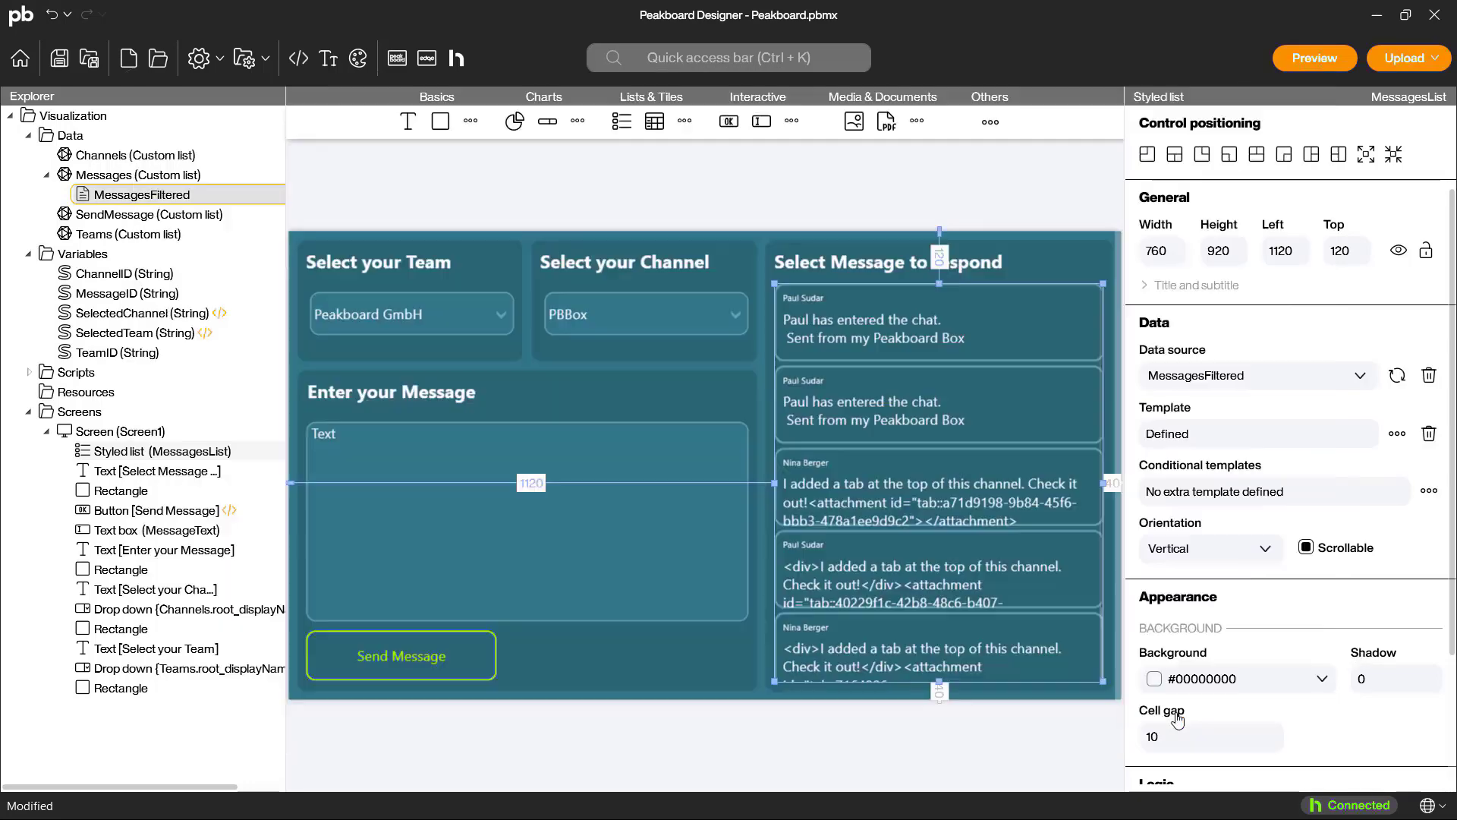
Step: Create a refreshed script for the MessageID variable that reloads the MessagesFiltered list, and save it
right_click(163, 294)
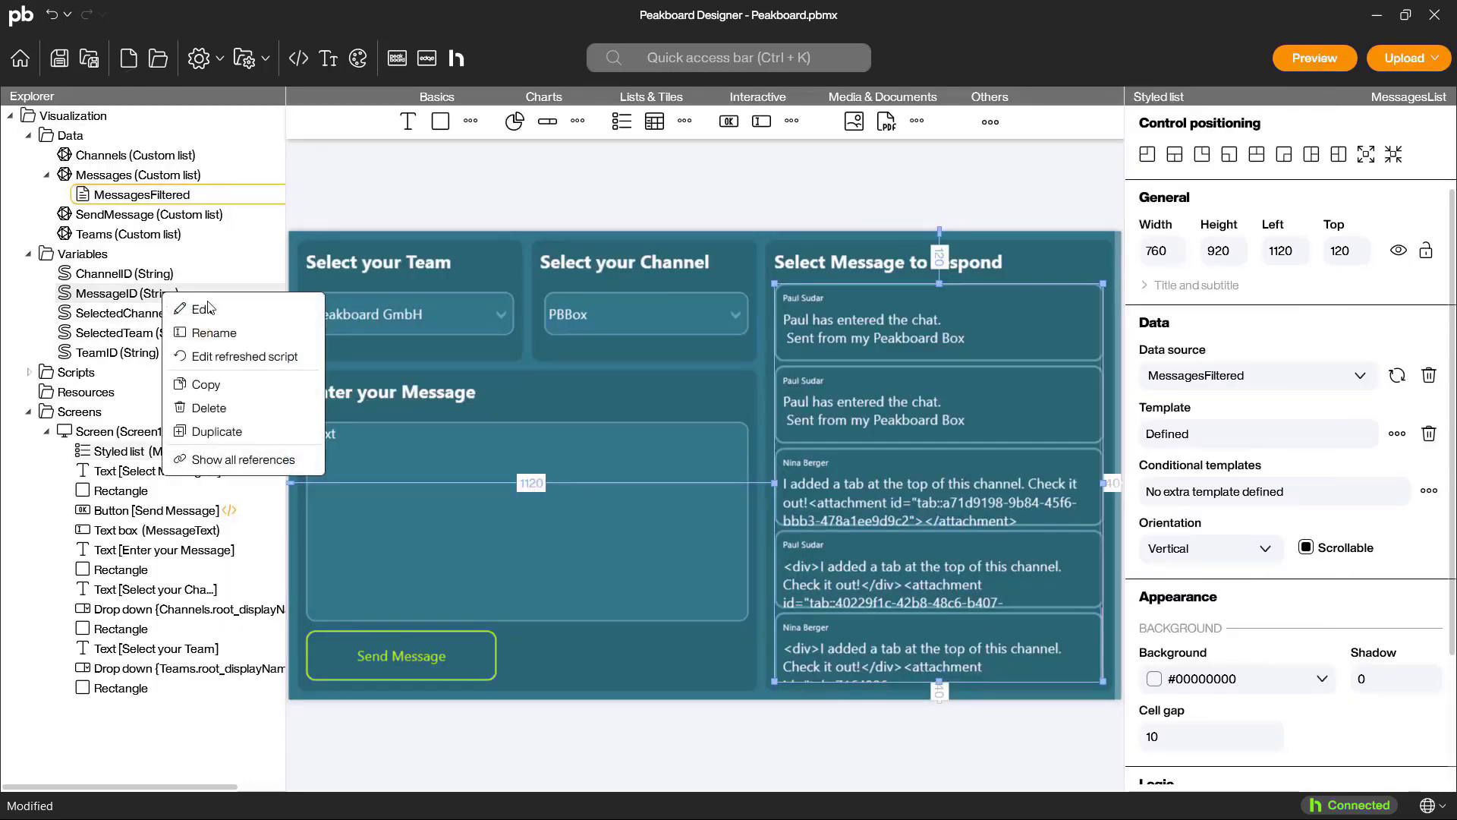
click(225, 359)
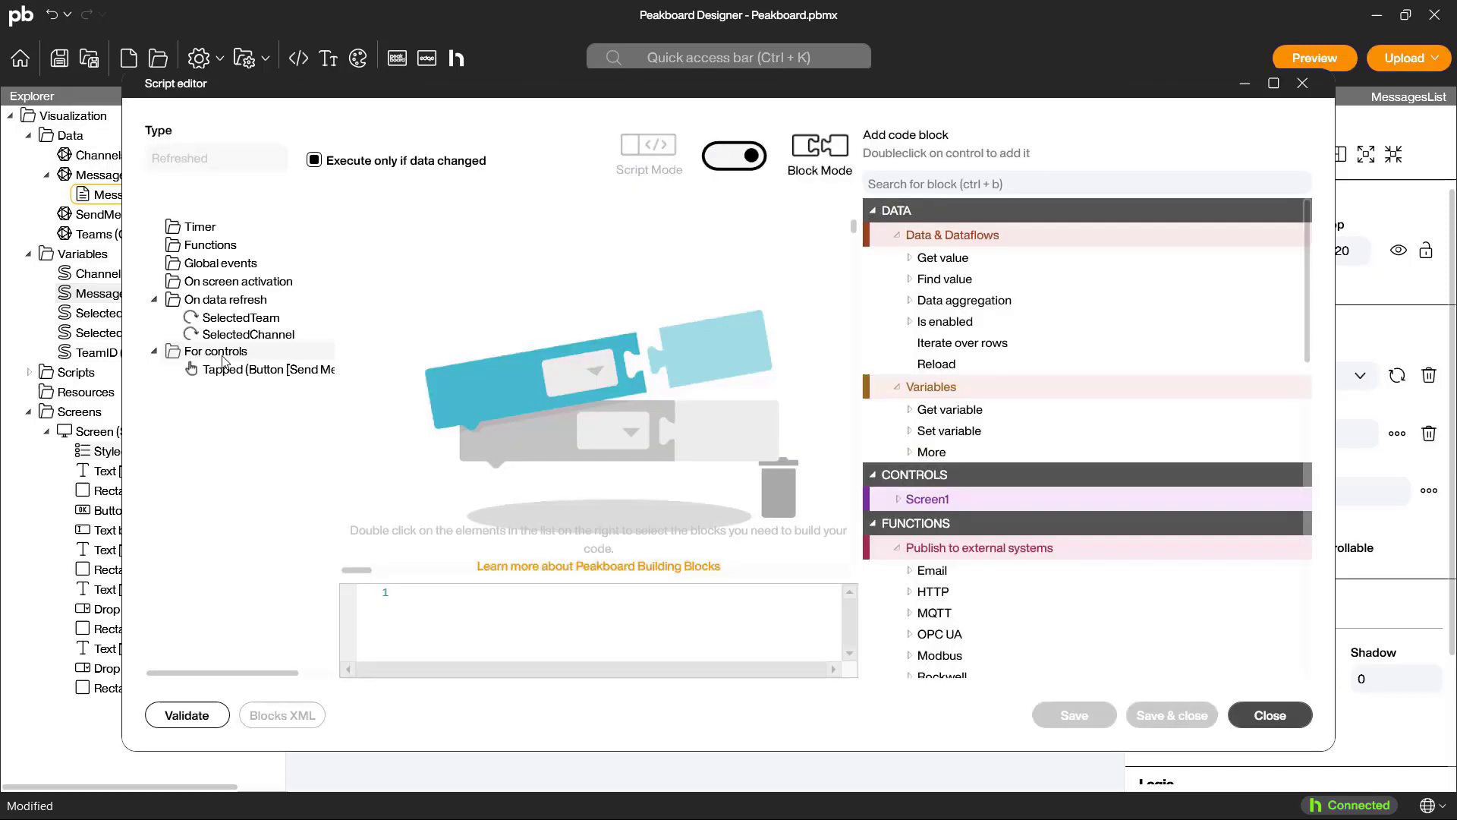
double_click(937, 363)
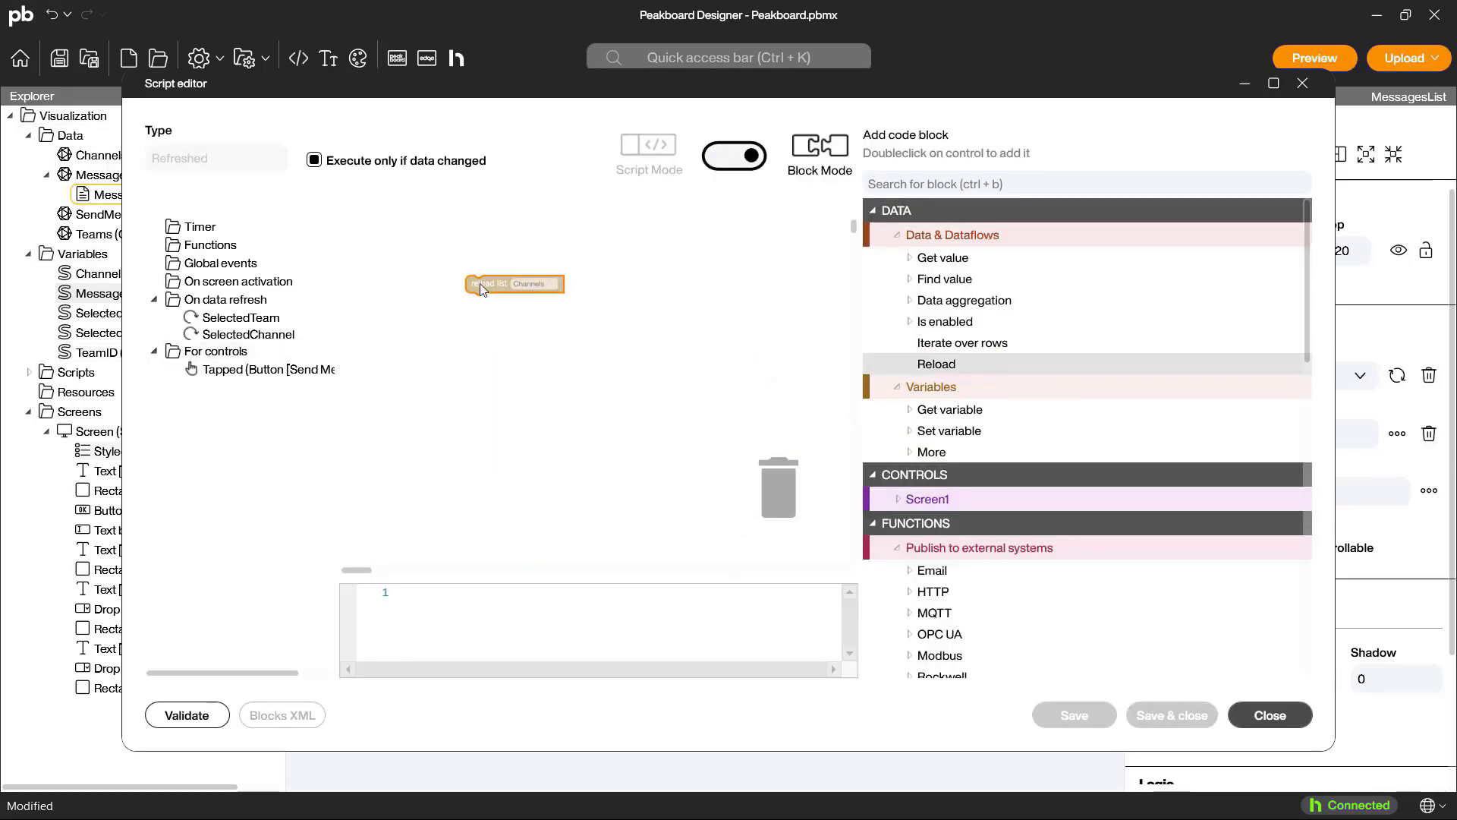
click(525, 272)
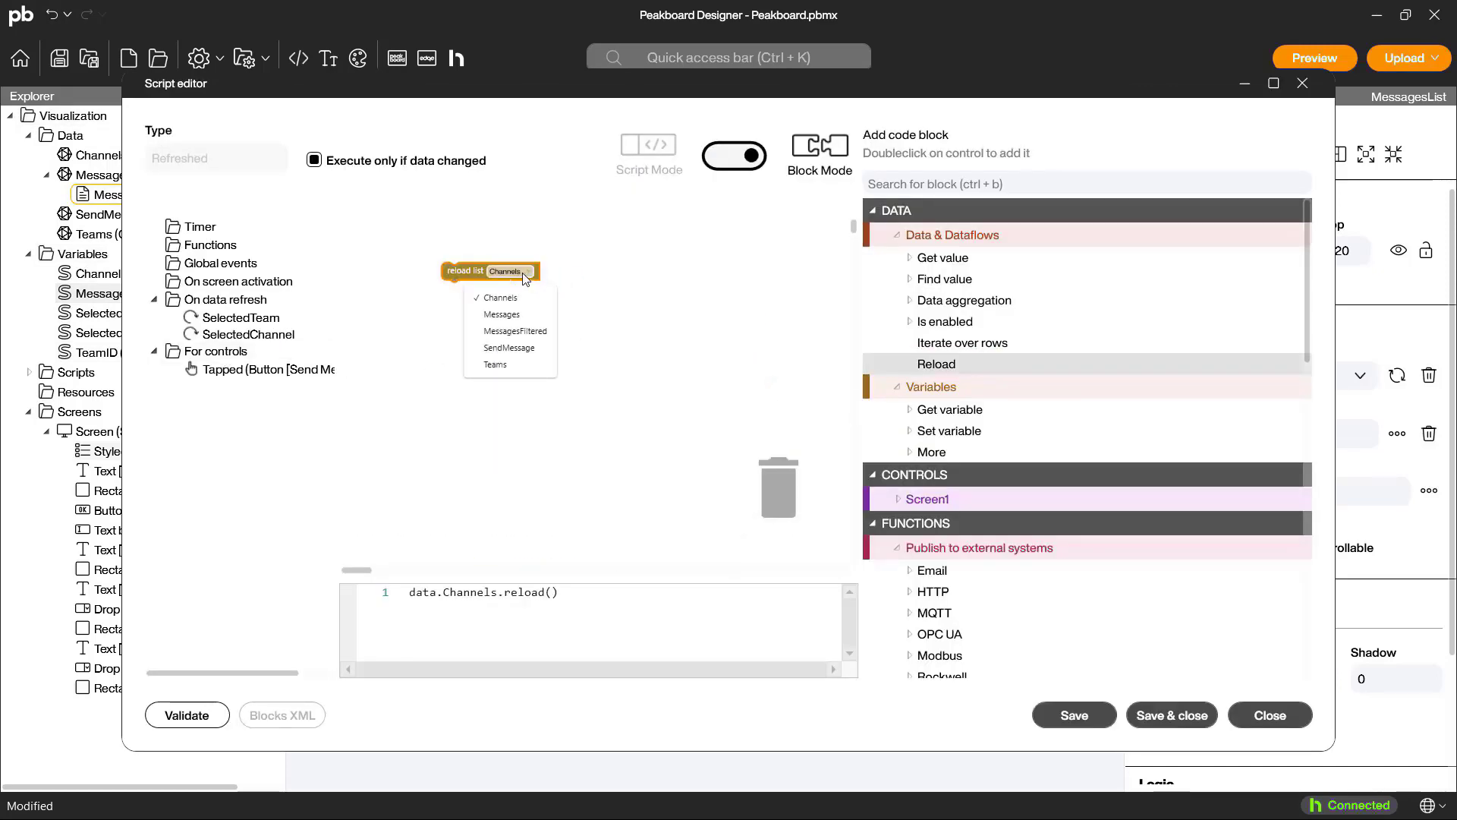
click(508, 332)
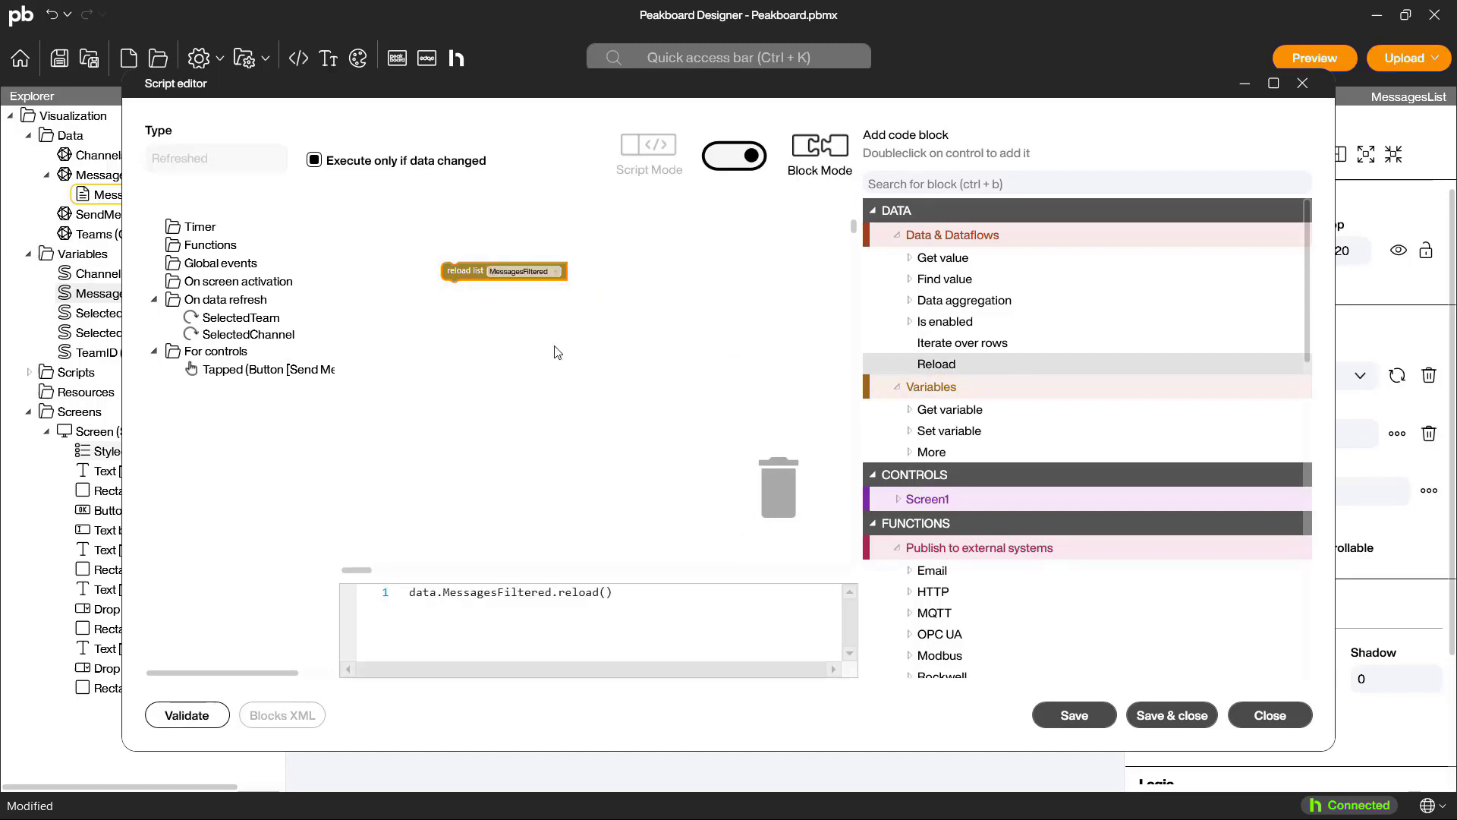
click(1146, 714)
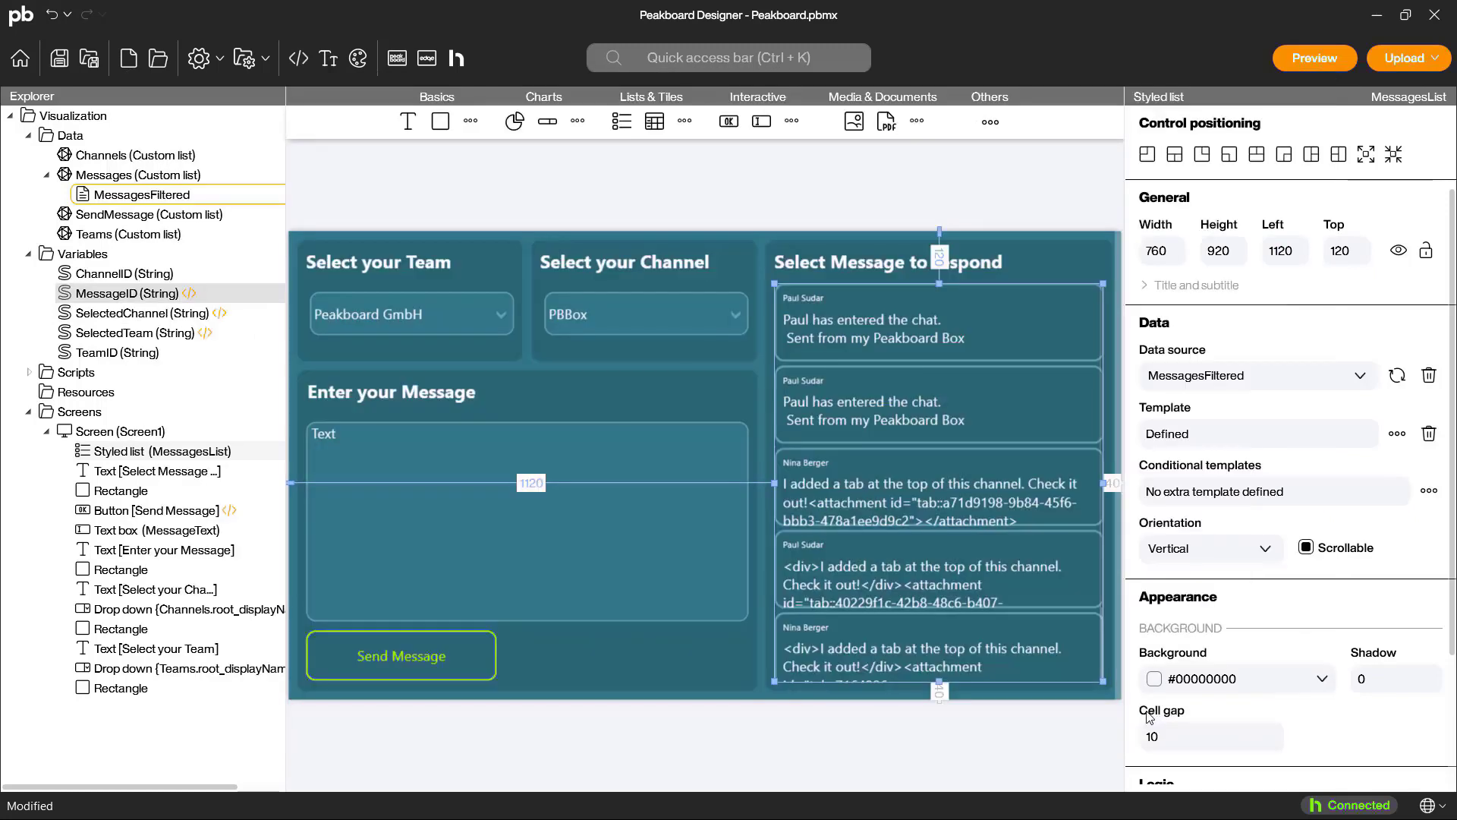
Step: Add a conditional formatting rule to the message template's background rectangle, with the root_id column as its first operand
double_click(1004, 590)
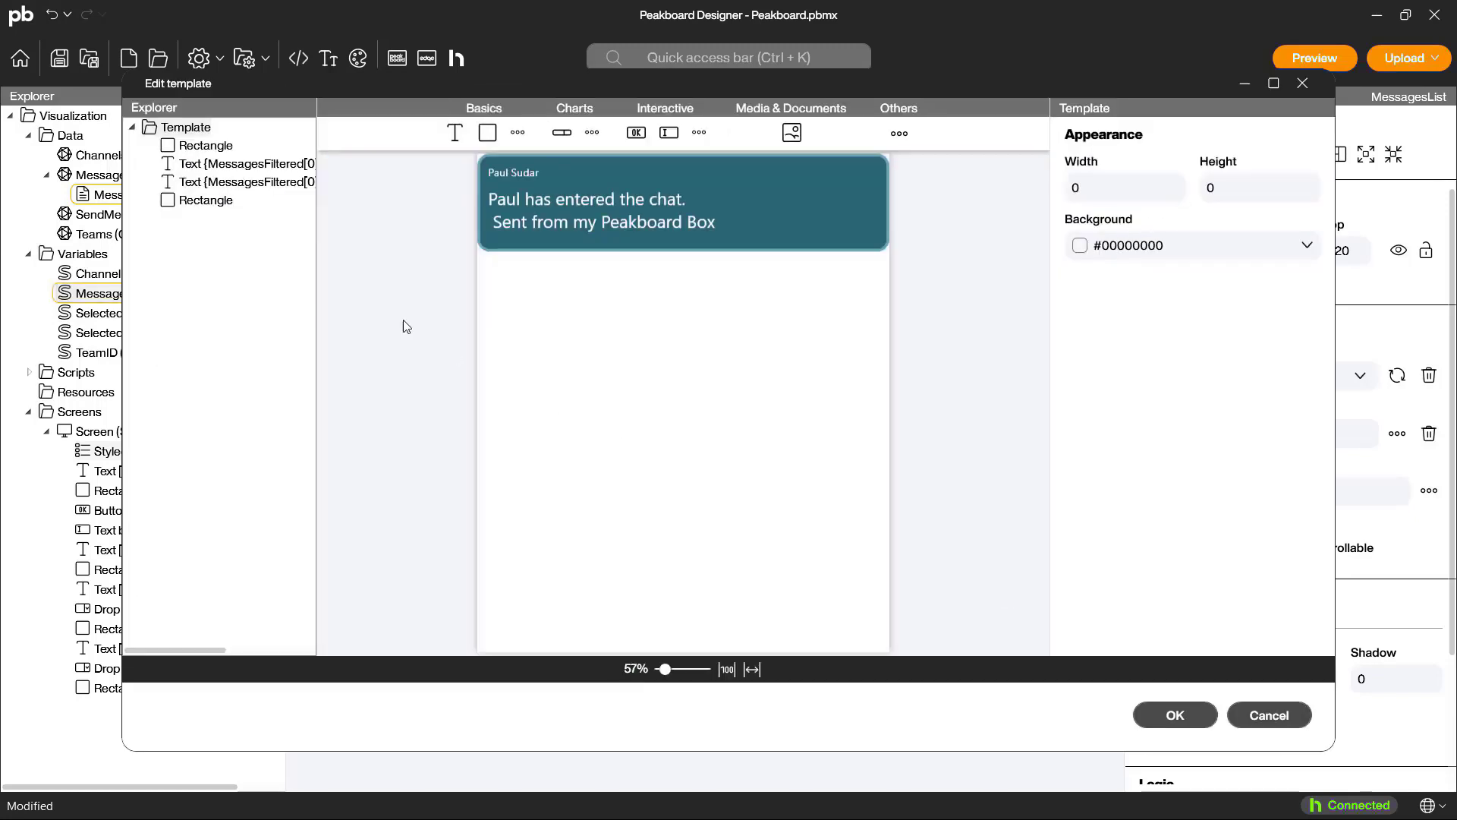
click(199, 201)
scroll(1309, 569, down, 3)
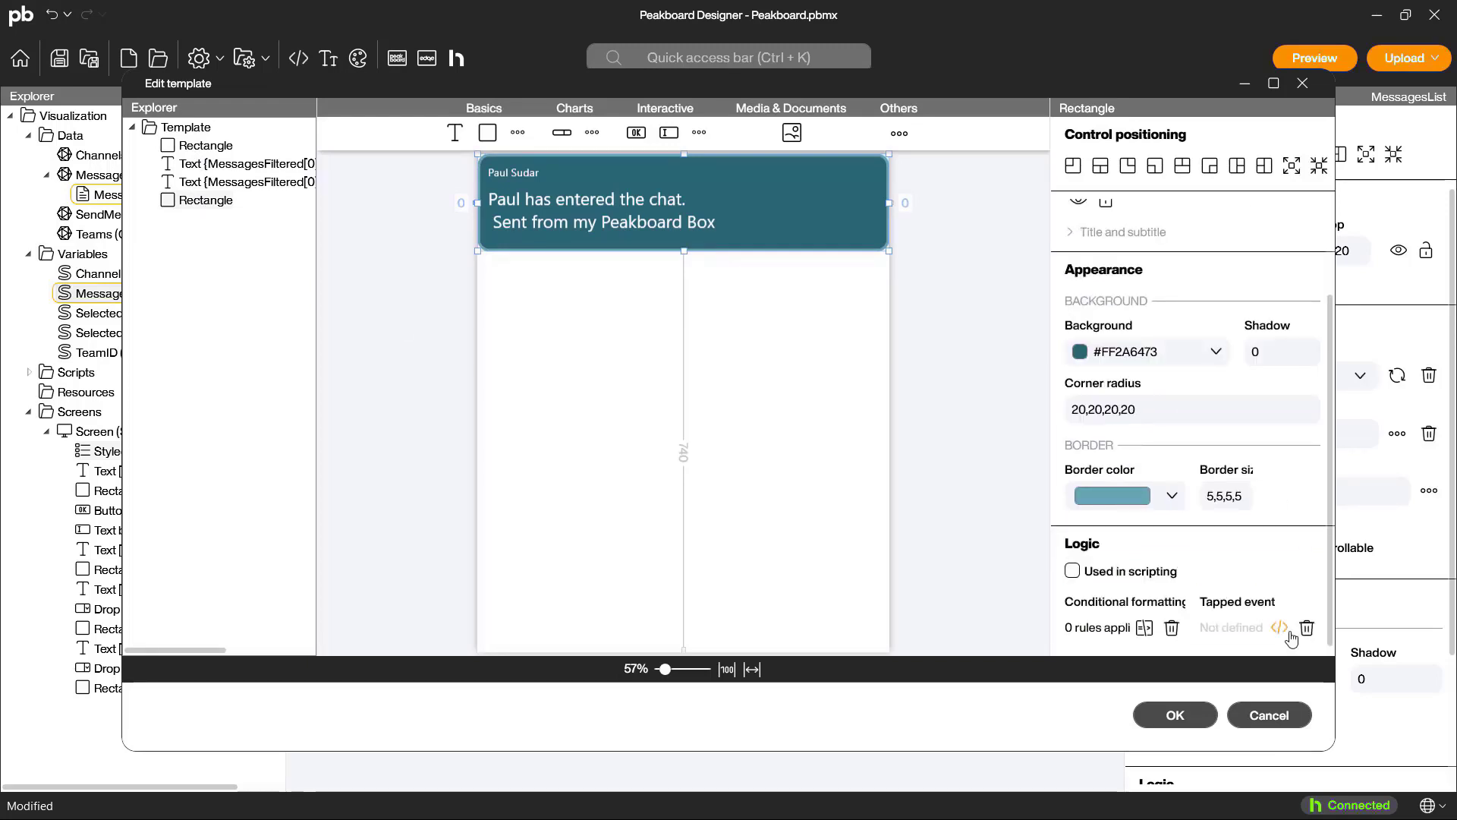
click(1144, 627)
click(333, 135)
click(718, 249)
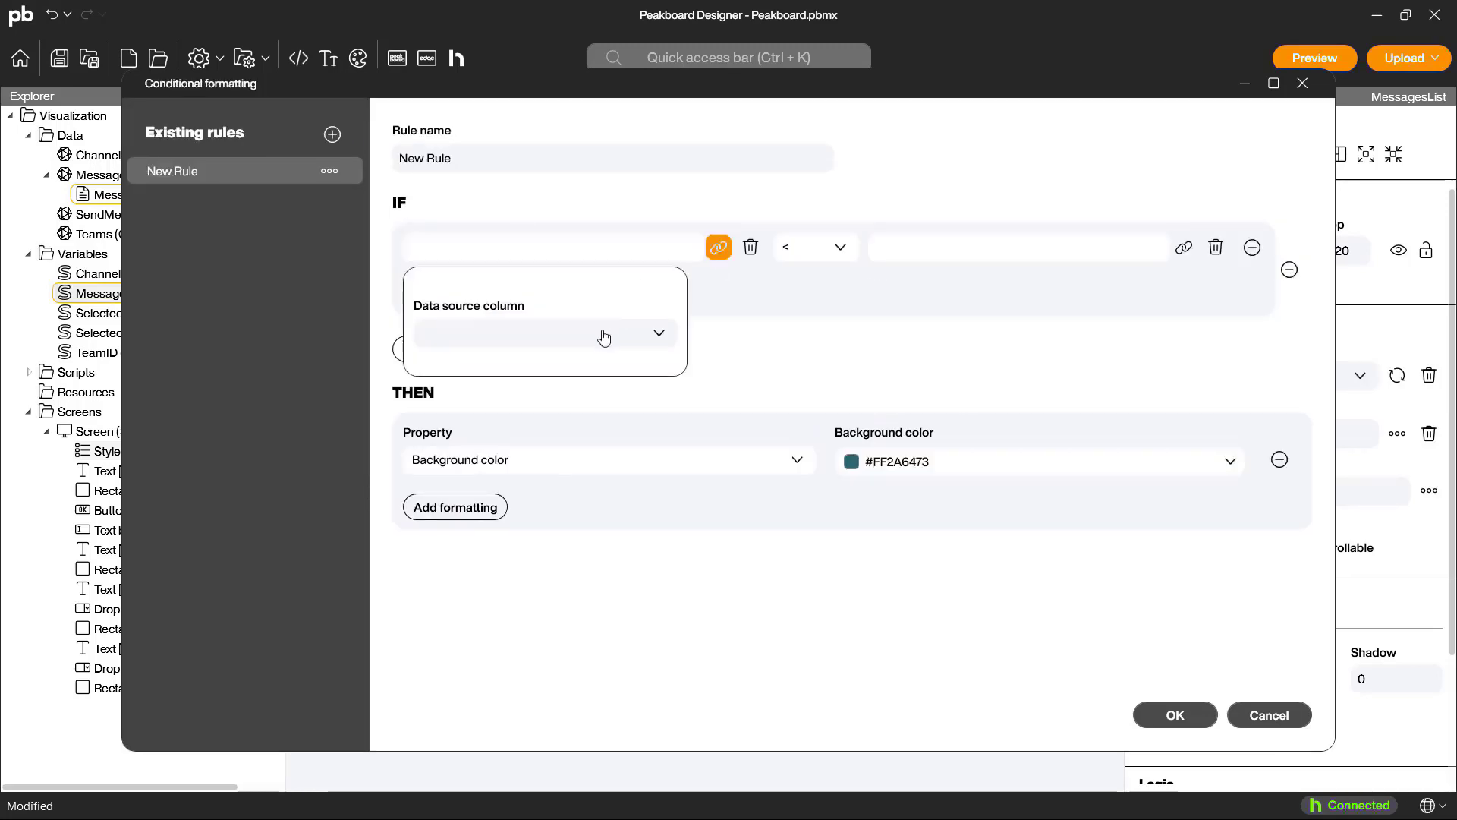
click(618, 332)
click(652, 367)
Step: Complete the rule's condition so that root_id == the SelectedMessage column
click(812, 249)
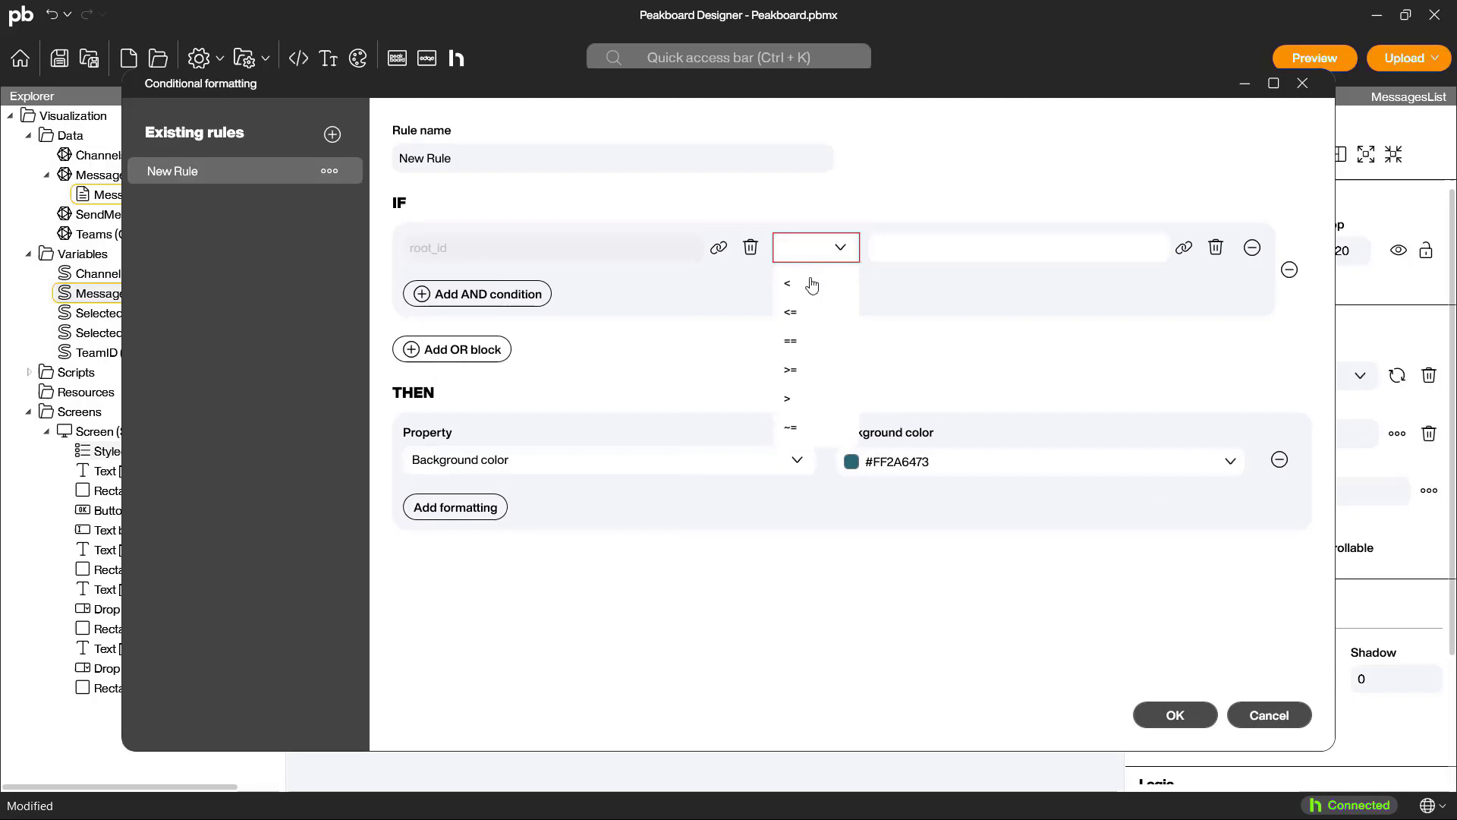
click(790, 340)
click(1184, 248)
click(1002, 332)
scroll(982, 536, down, 3)
scroll(982, 536, down, 5)
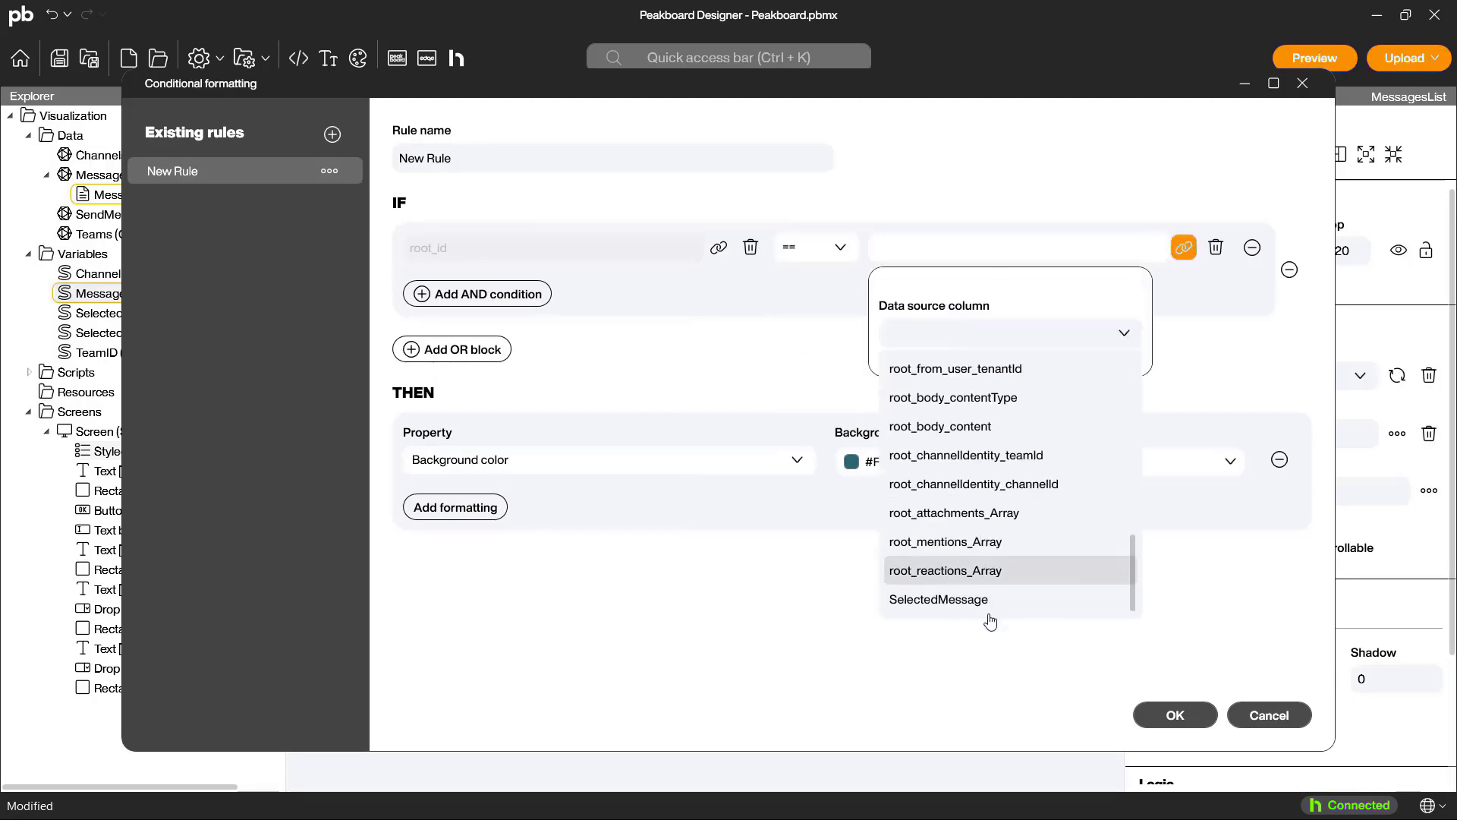
click(982, 595)
Step: Make the rule change the border color to amber, and accept the rule and the template
click(797, 463)
click(674, 514)
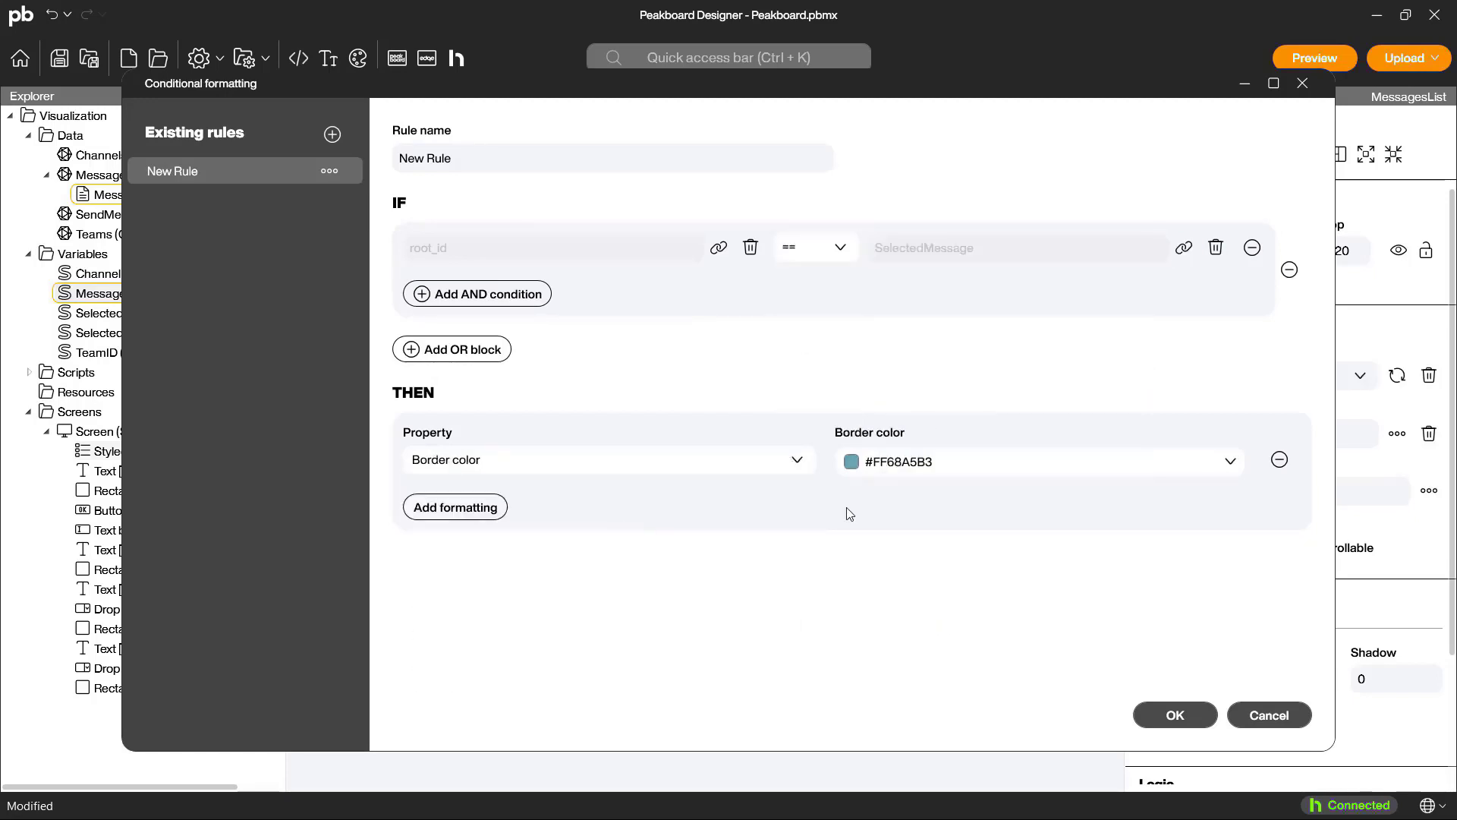
click(1034, 463)
click(891, 370)
click(1164, 716)
click(1163, 716)
Step: Preview the app, switch the team to Peakboard America, select the second message to check its highlight, and close the preview
click(1315, 59)
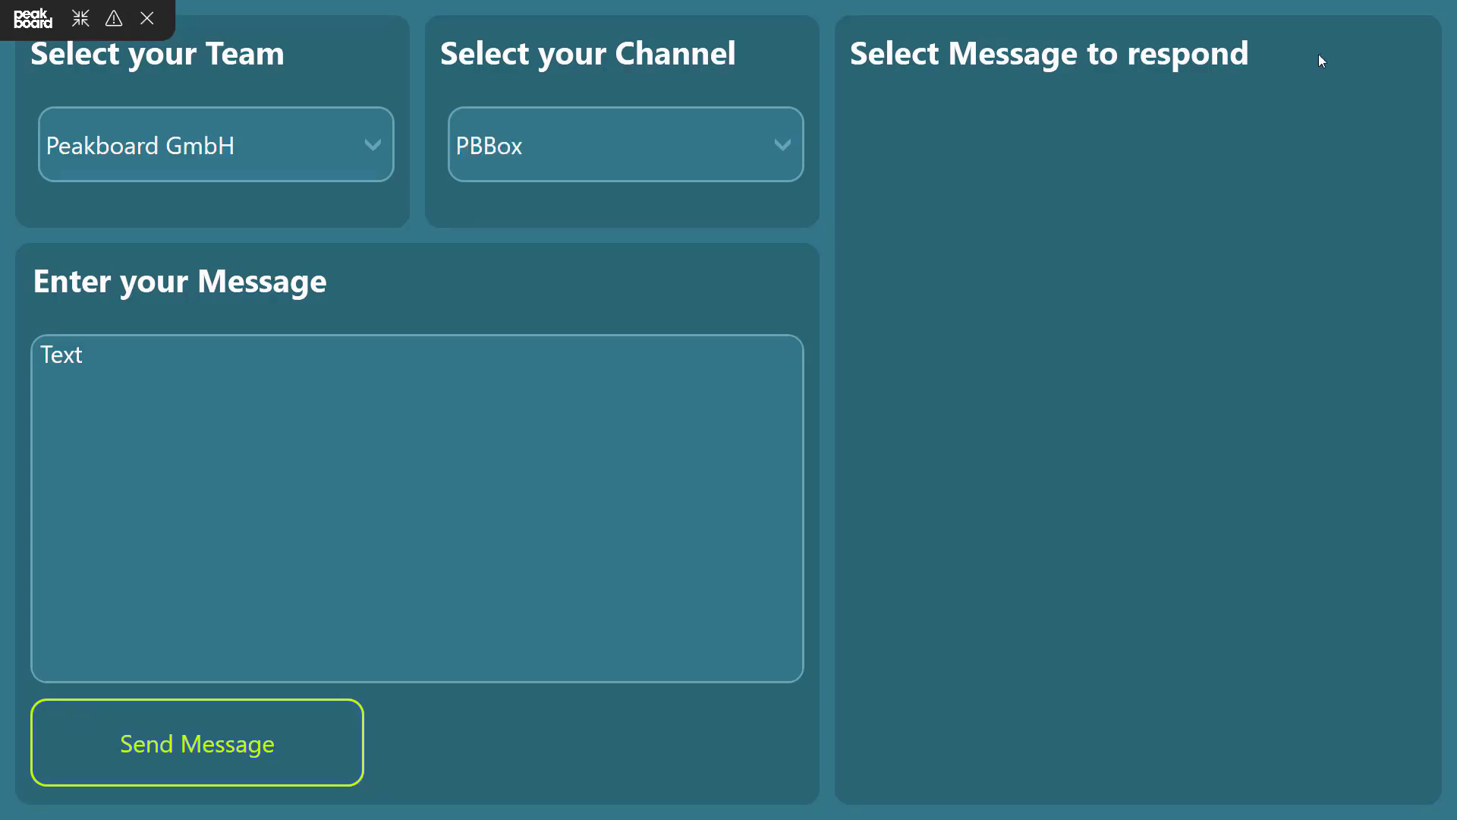
click(332, 130)
click(145, 342)
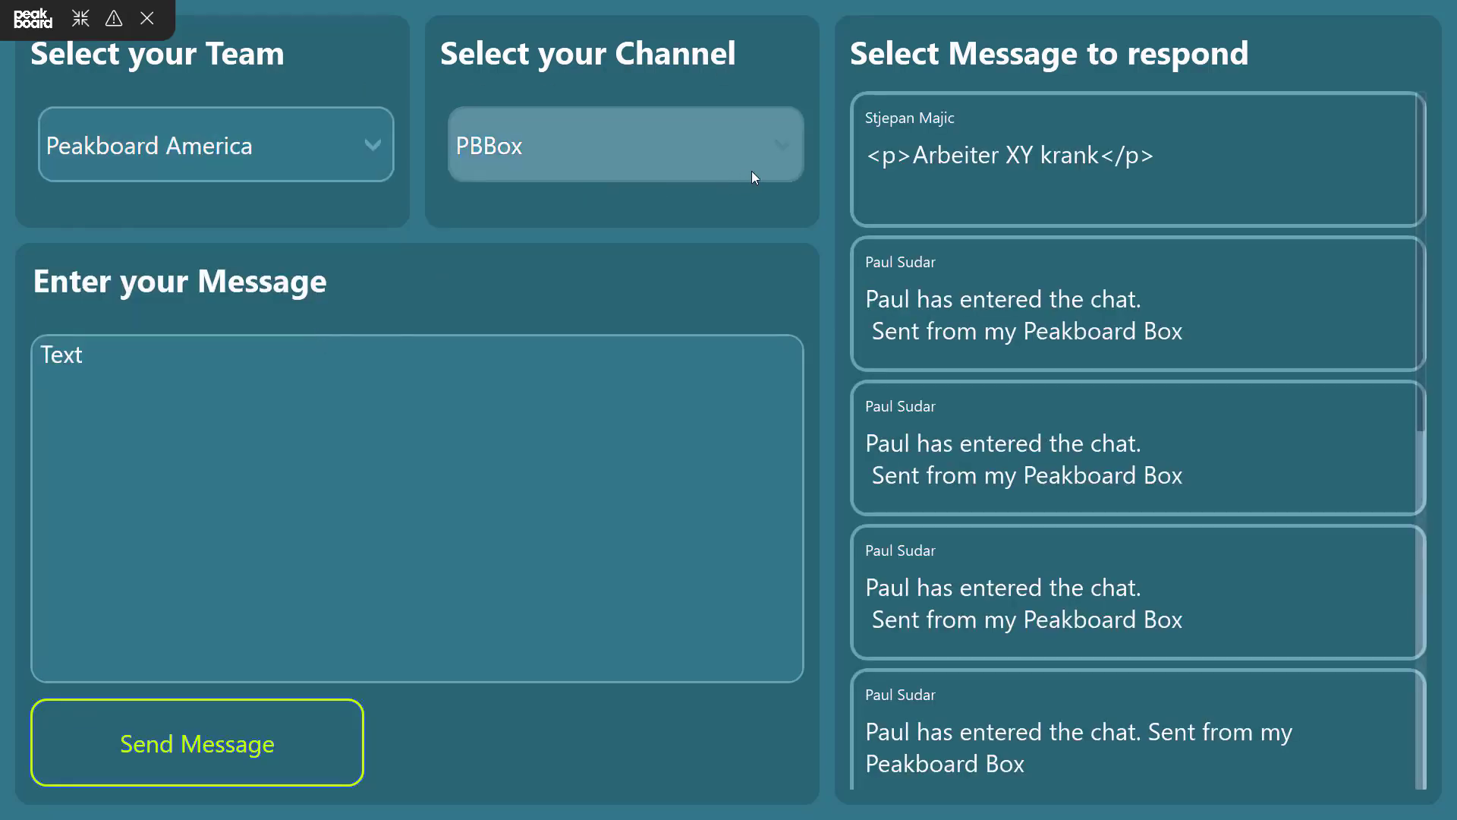
click(1072, 312)
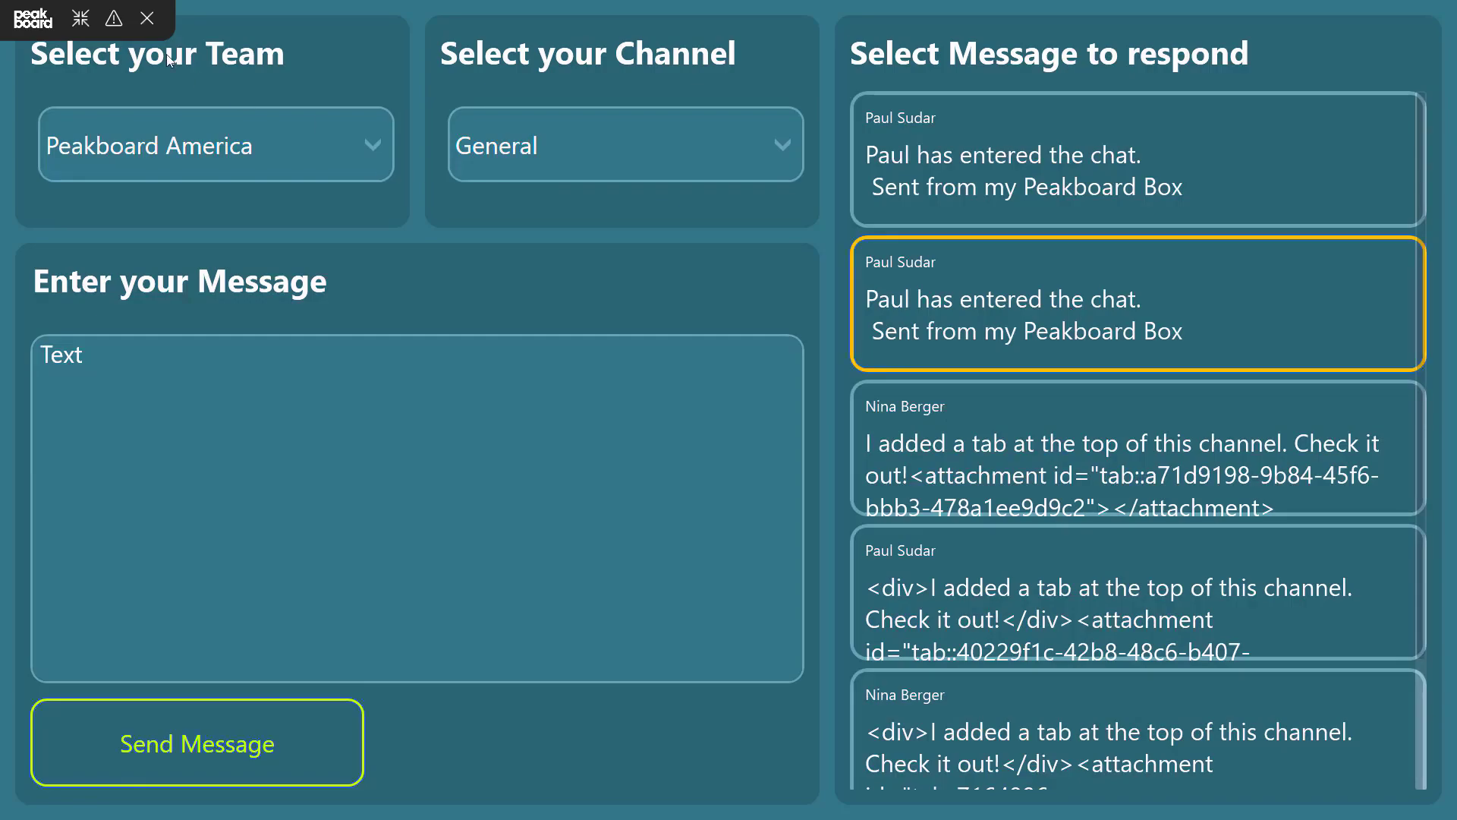
click(147, 18)
Step: Start a new function named RespondToMessage in the SendMessage data source and paste the message replies endpoint as its URL
double_click(149, 220)
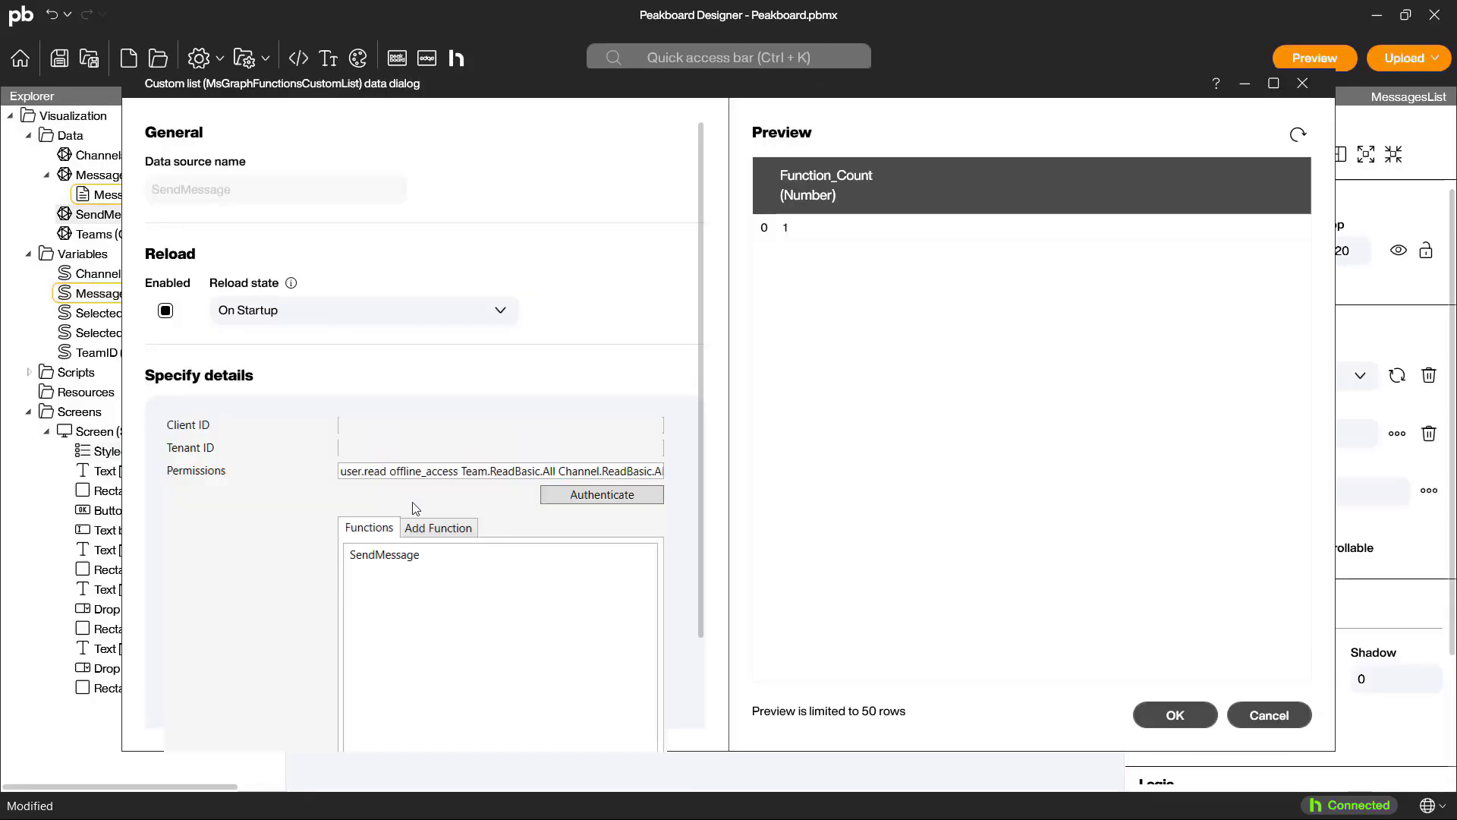
click(438, 529)
text(RespondTo)
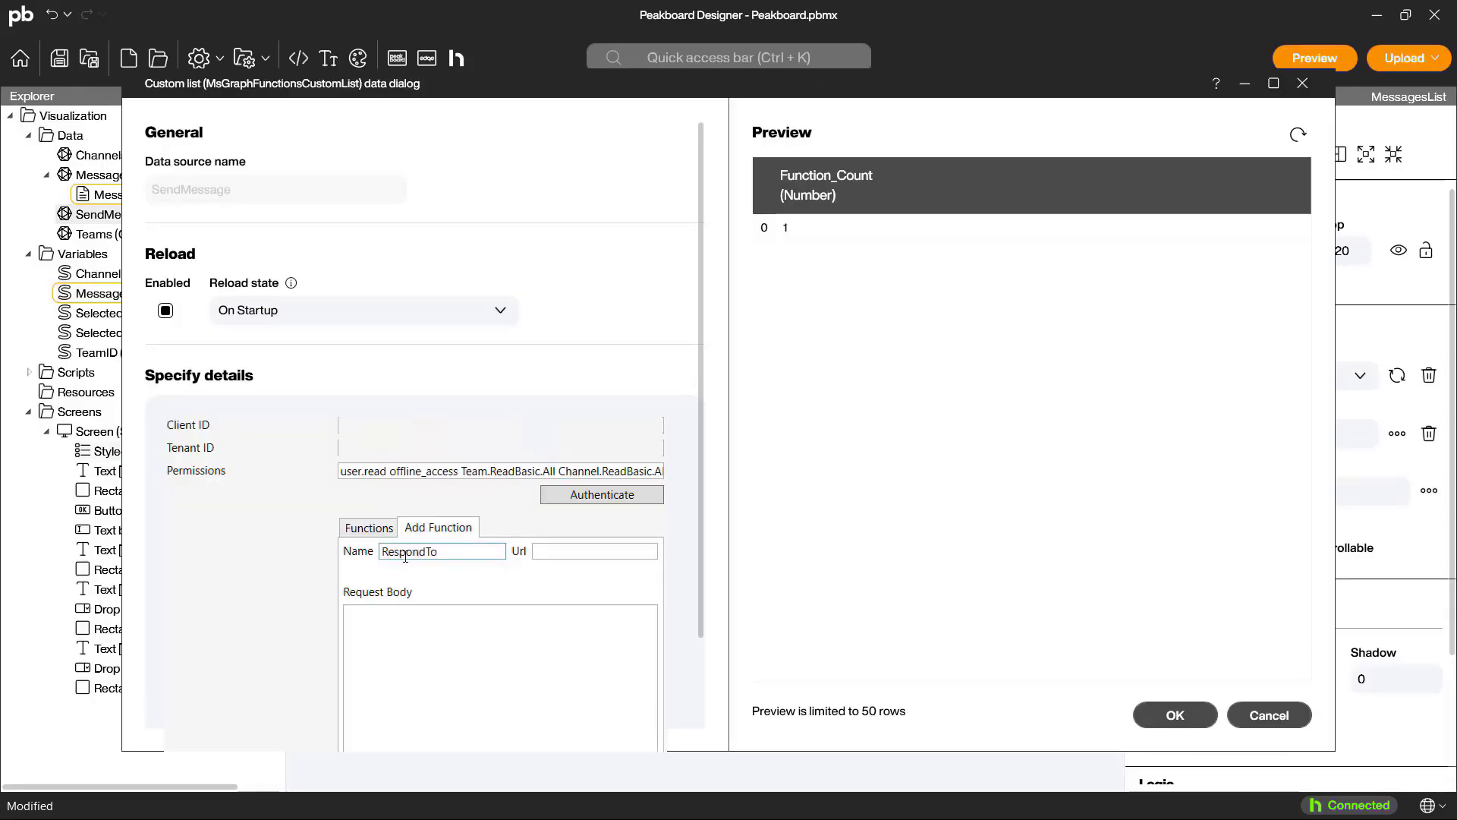
text(Message)
click(587, 548)
key(ctrl+v)
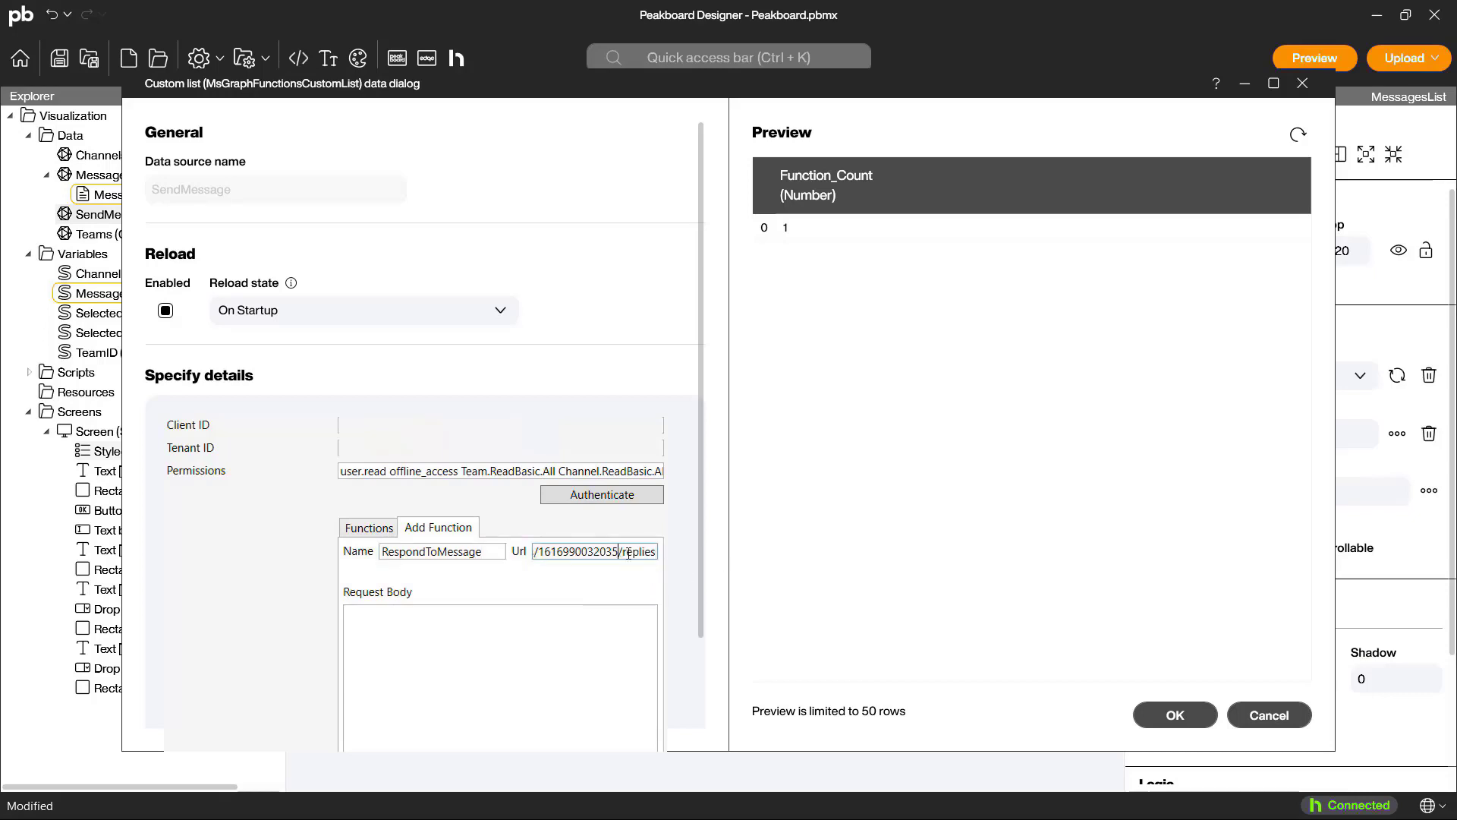
Step: Replace the fixed message ID in the function URL with the placeholder #[MessageID]#
key(ctrl+shift+Left)
text(##[])
key(Left)
text(MessageID)
Step: Replace the fixed channel ID in the function URL with the placeholder #[ChannelID]#
key(ctrl+shift+Left)
key(ctrl+shift+Left)
key(ctrl+shift+Left)
key(ctrl+shift+Left)
key(ctrl+shift+Left)
key(ctrl+shift+Left)
key(ctrl+shift+Left)
text(##)
key(Left)
text([])
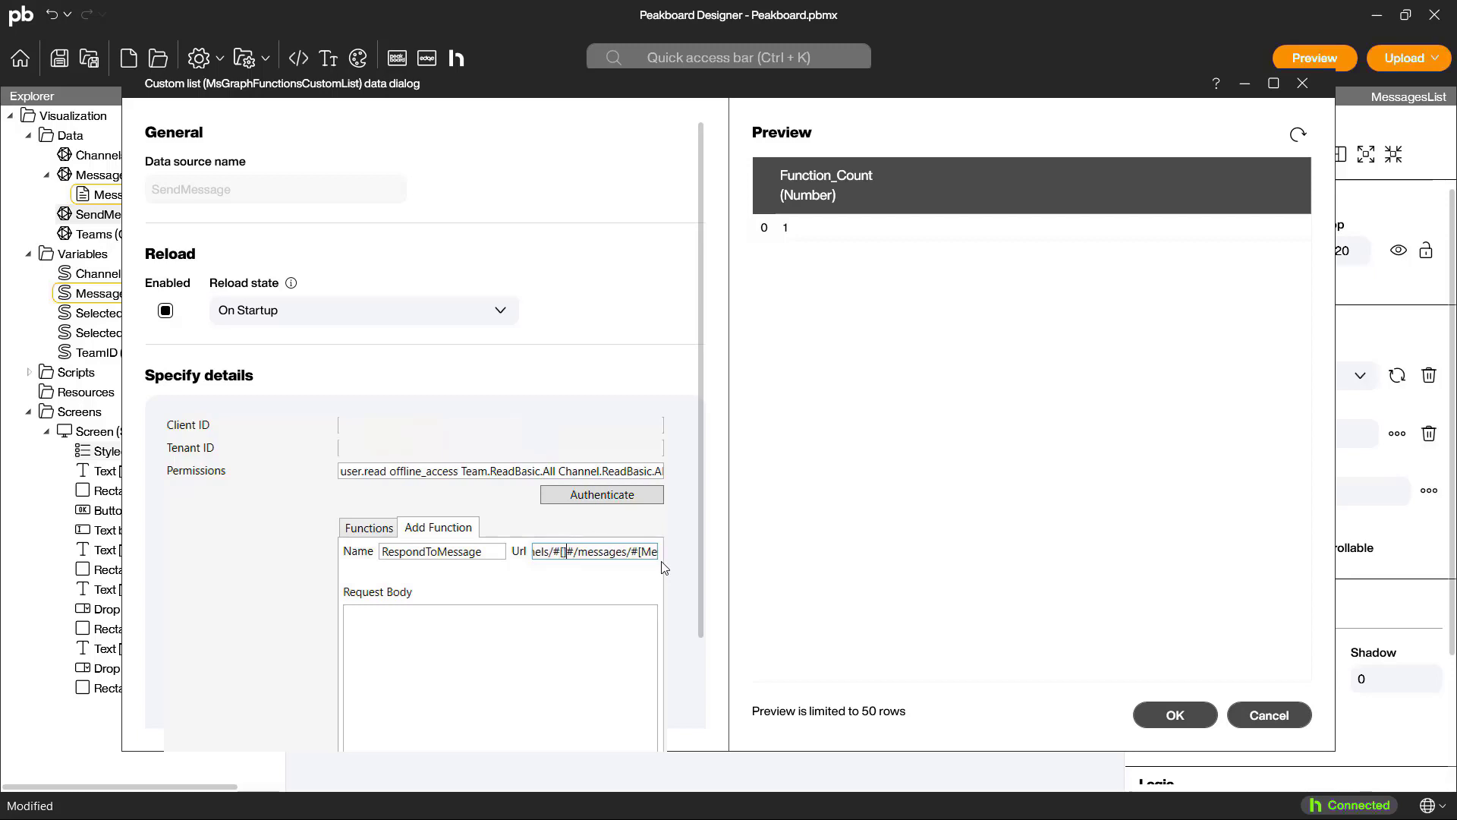
key(Left)
text(ChannelID)
Step: Replace the fixed team ID in the function URL with the placeholder #[TeamID]#
key(ctrl+Left)
key(ctrl+Left)
key(ctrl+Left)
key(ctrl+Left)
key(ctrl+shift+Left)
key(ctrl+shift+Left)
key(ctrl+shift+Left)
key(ctrl+shift+Left)
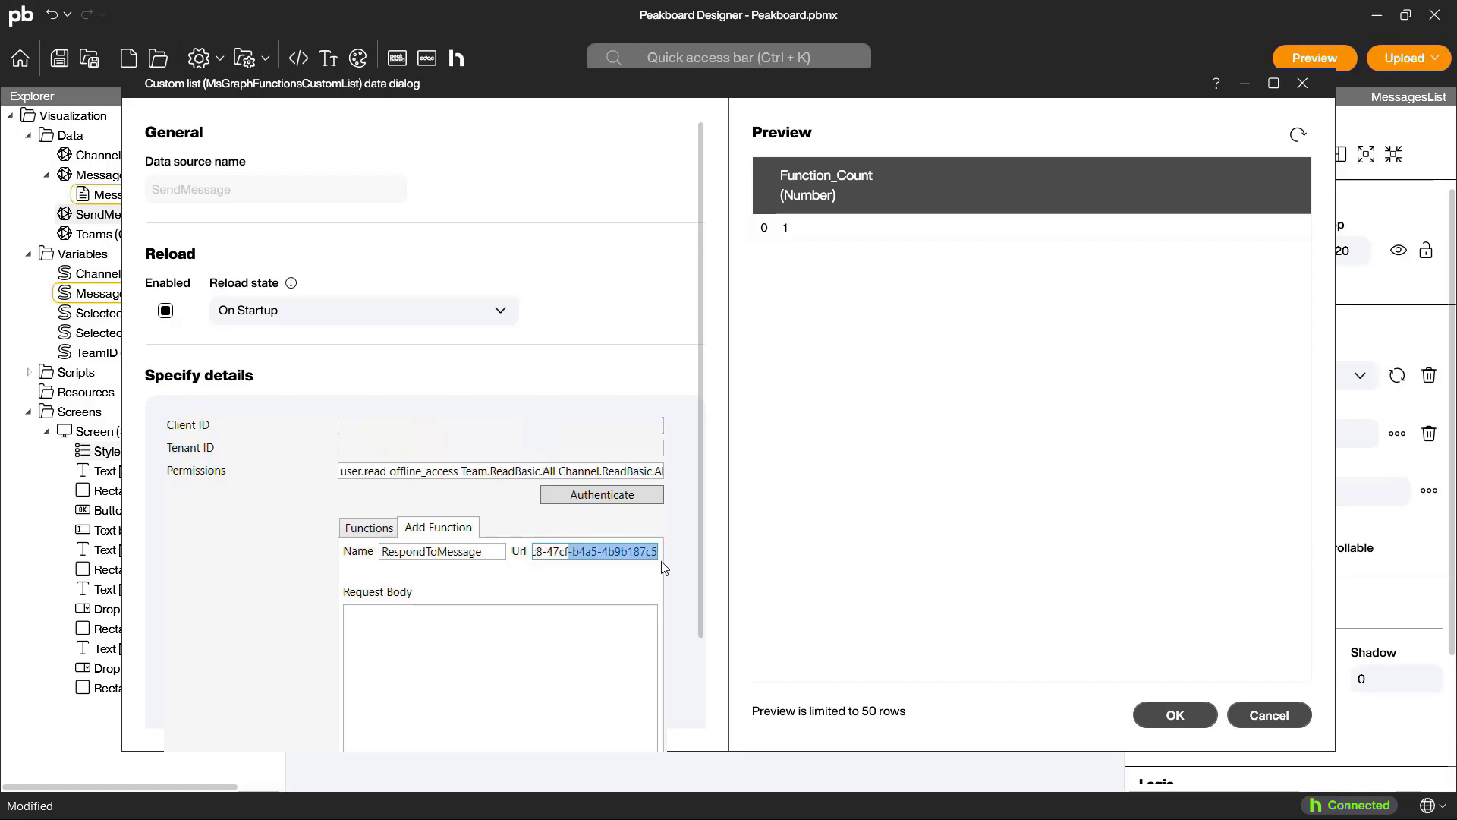
key(ctrl+shift+Left)
key(ctrl+shift+Left)
key(ctrl+shift+Left)
key(ctrl+shift+Left)
text(##)
key(Left)
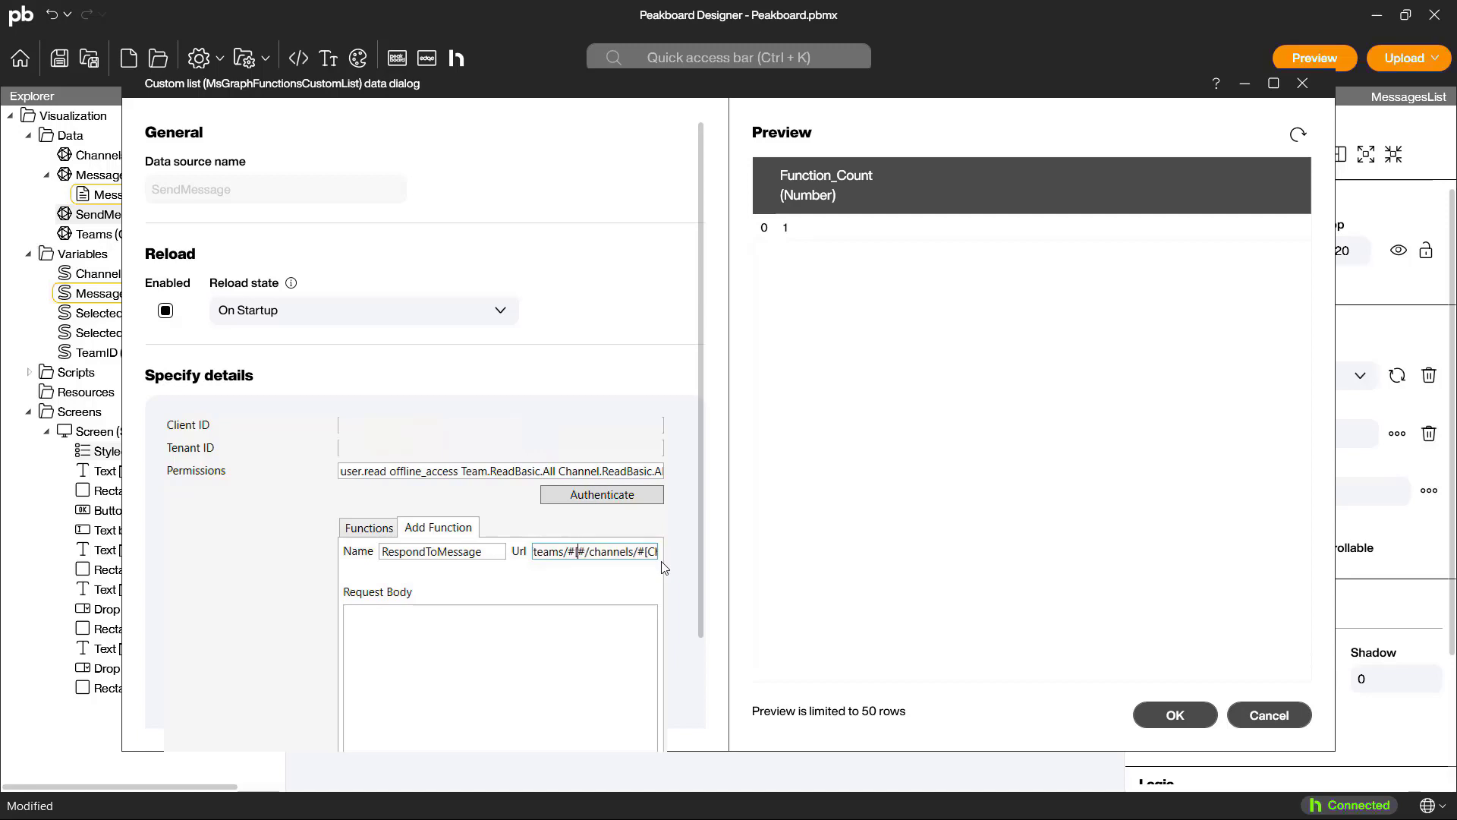
text([])
key(Left)
text(TeamID)
Step: Paste the html JSON request body and replace its Hello World content with $s_message$
click(607, 629)
text({   "body": {     "contentType": "html",     "content": "Hello World"   } })
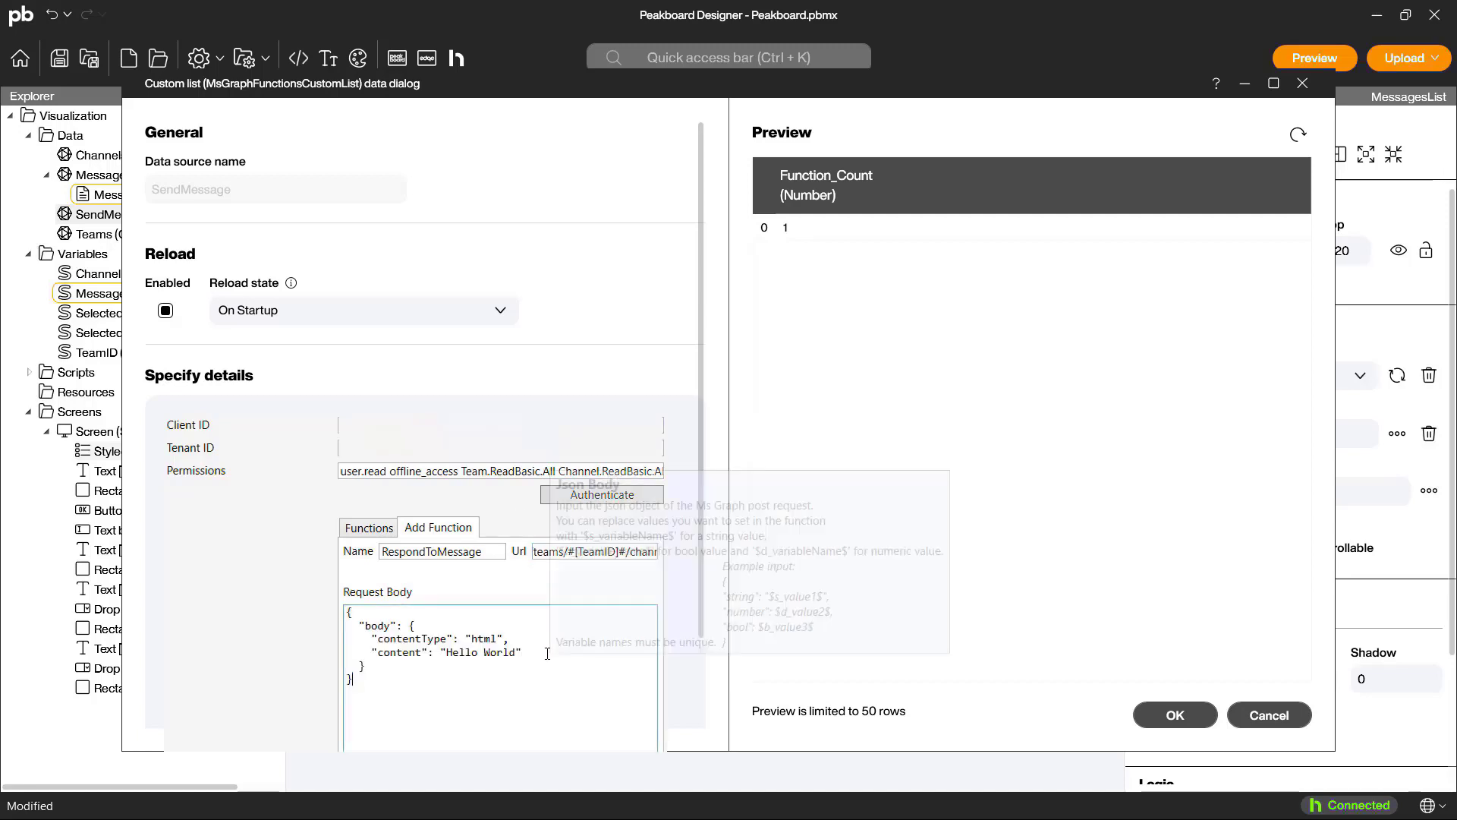
click(548, 653)
key(Left)
key(ctrl+shift+Left)
key(ctrl+shift+Left)
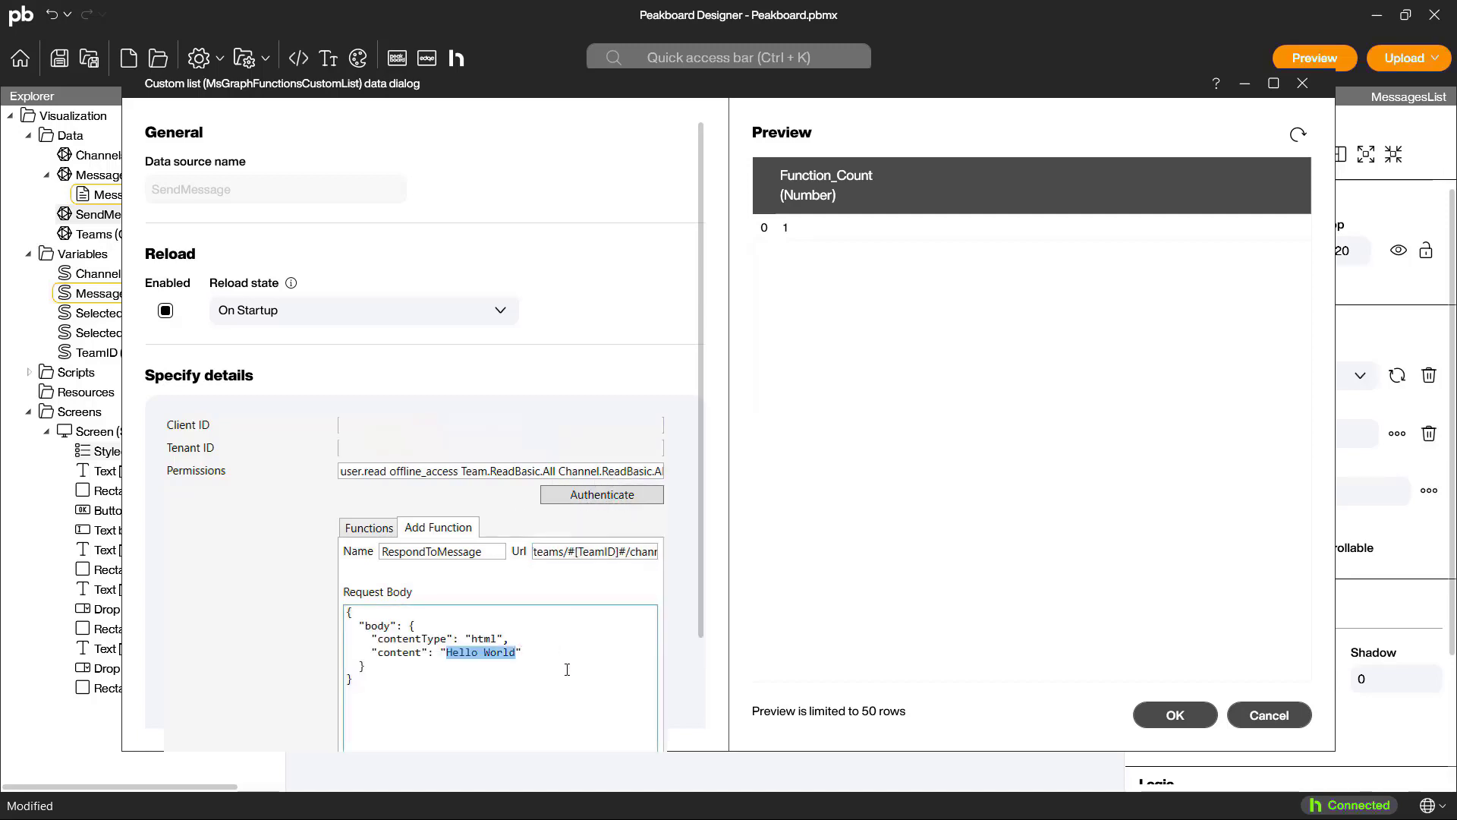
text($s_message$)
Step: Add the RespondToMessage function to the function list, reload the data preview and accept the data source
scroll(567, 670, down, 2)
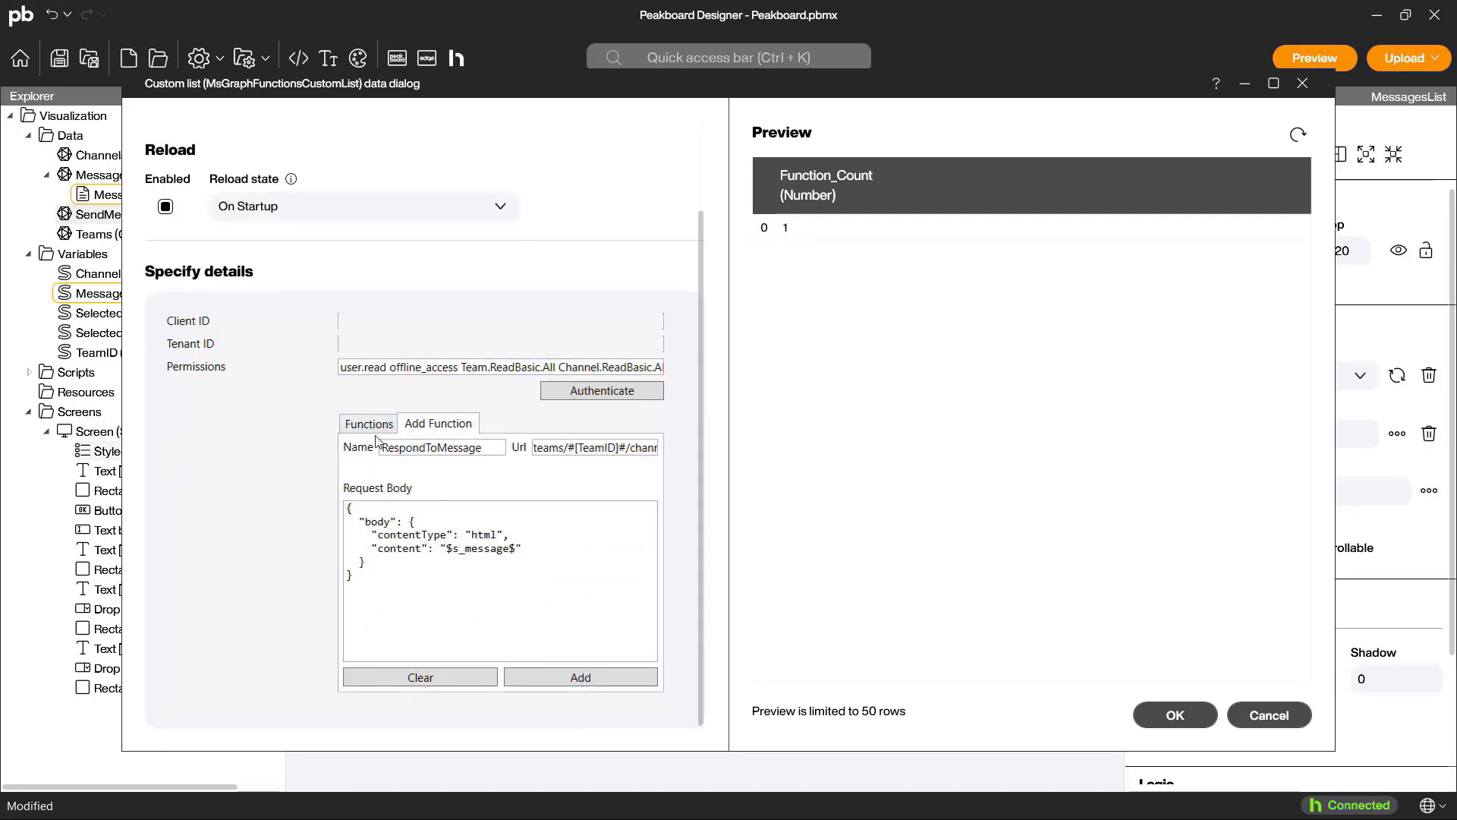
click(369, 424)
click(1298, 134)
click(1169, 715)
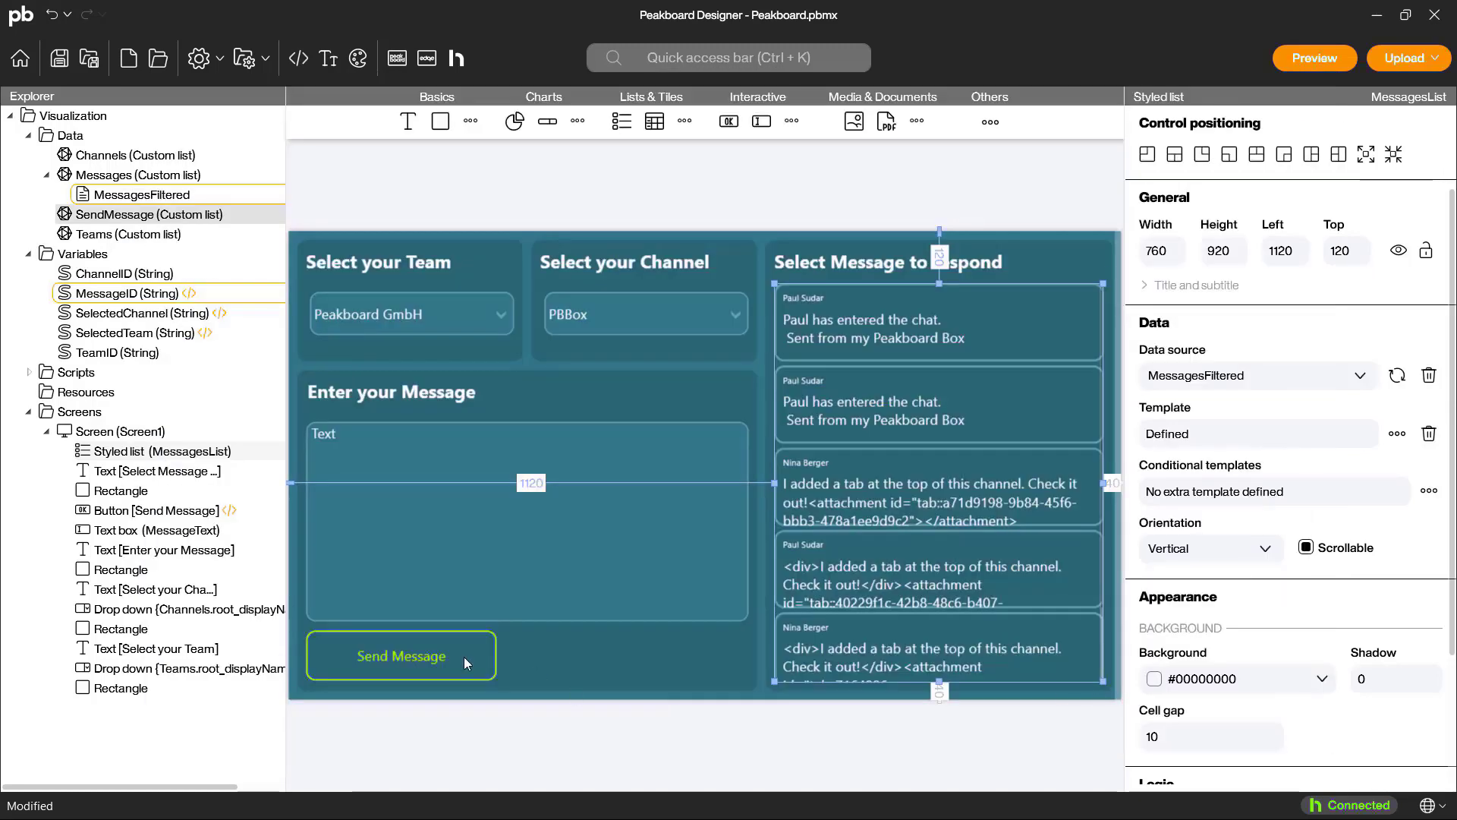
Step: Duplicate the Send Message button and place the copy beside it, under the right end of the message text box
click(430, 662)
key(ctrl+c)
key(ctrl+v)
drag(430, 661, 668, 658)
Step: Relabel the original button "Send new Message" and its copy "Respond to Message"
click(386, 664)
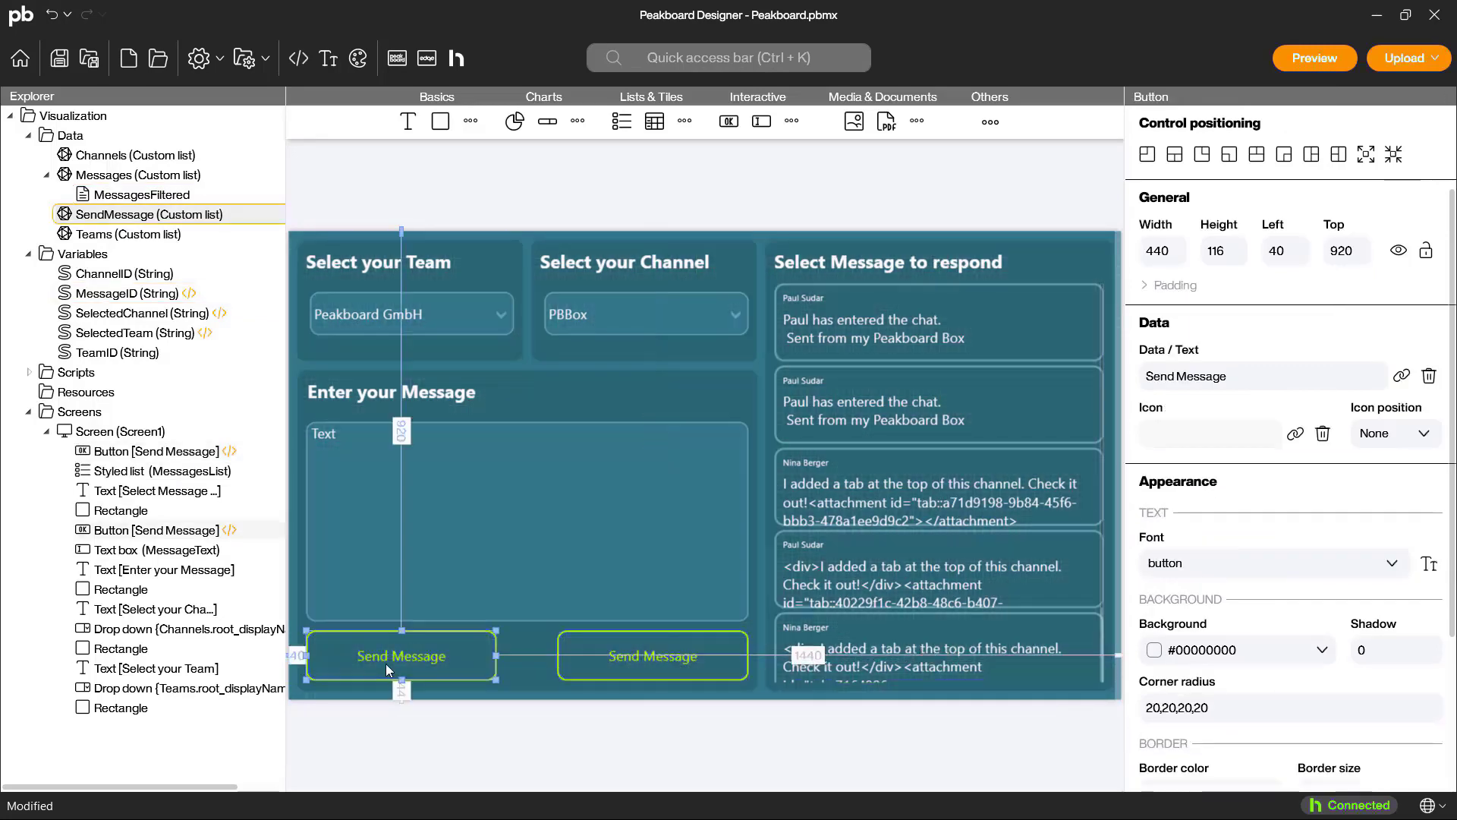
click(1186, 375)
text(new)
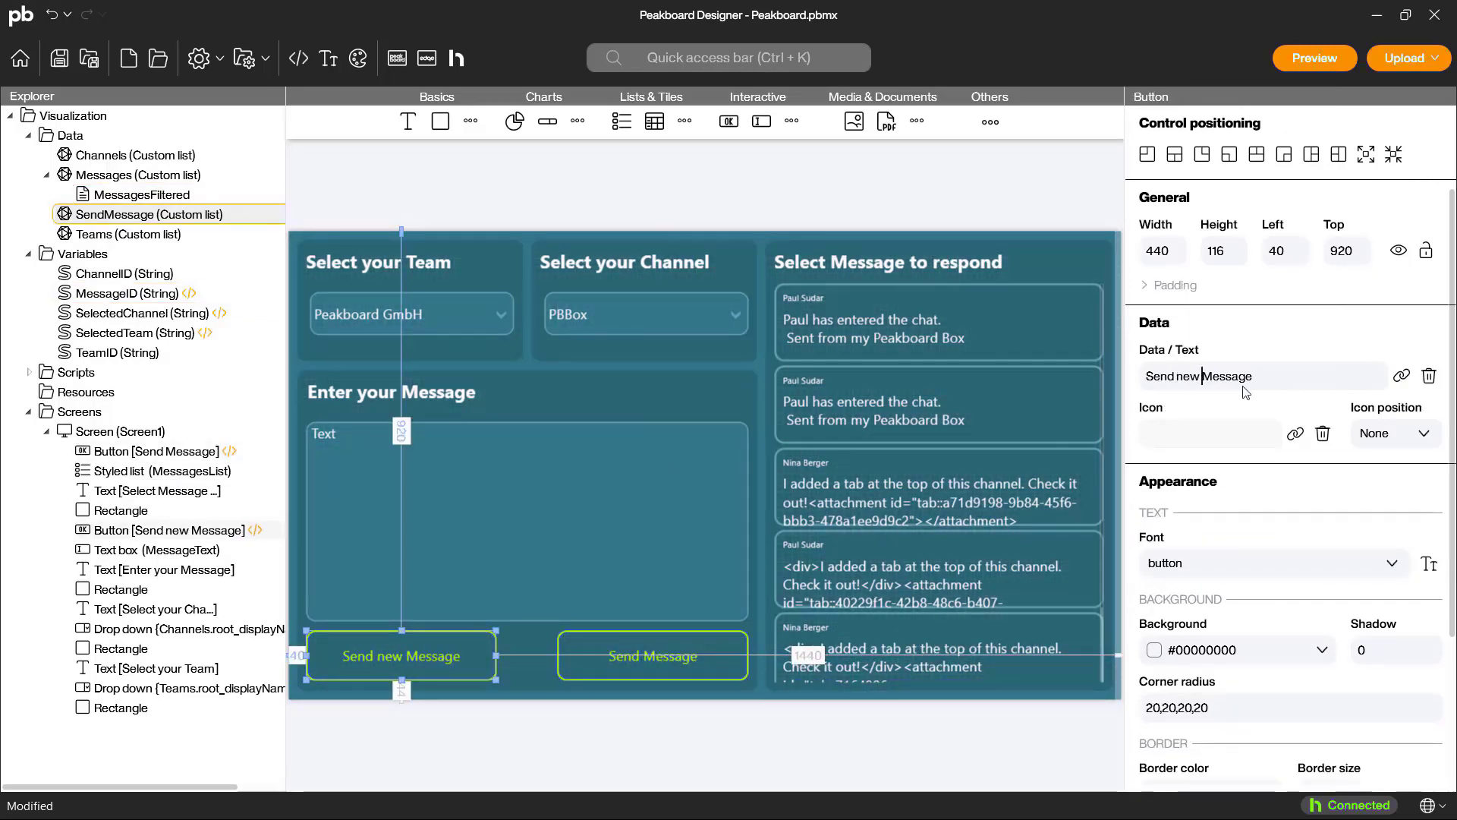
click(639, 669)
drag(1237, 376, 1030, 378)
text(Respond )
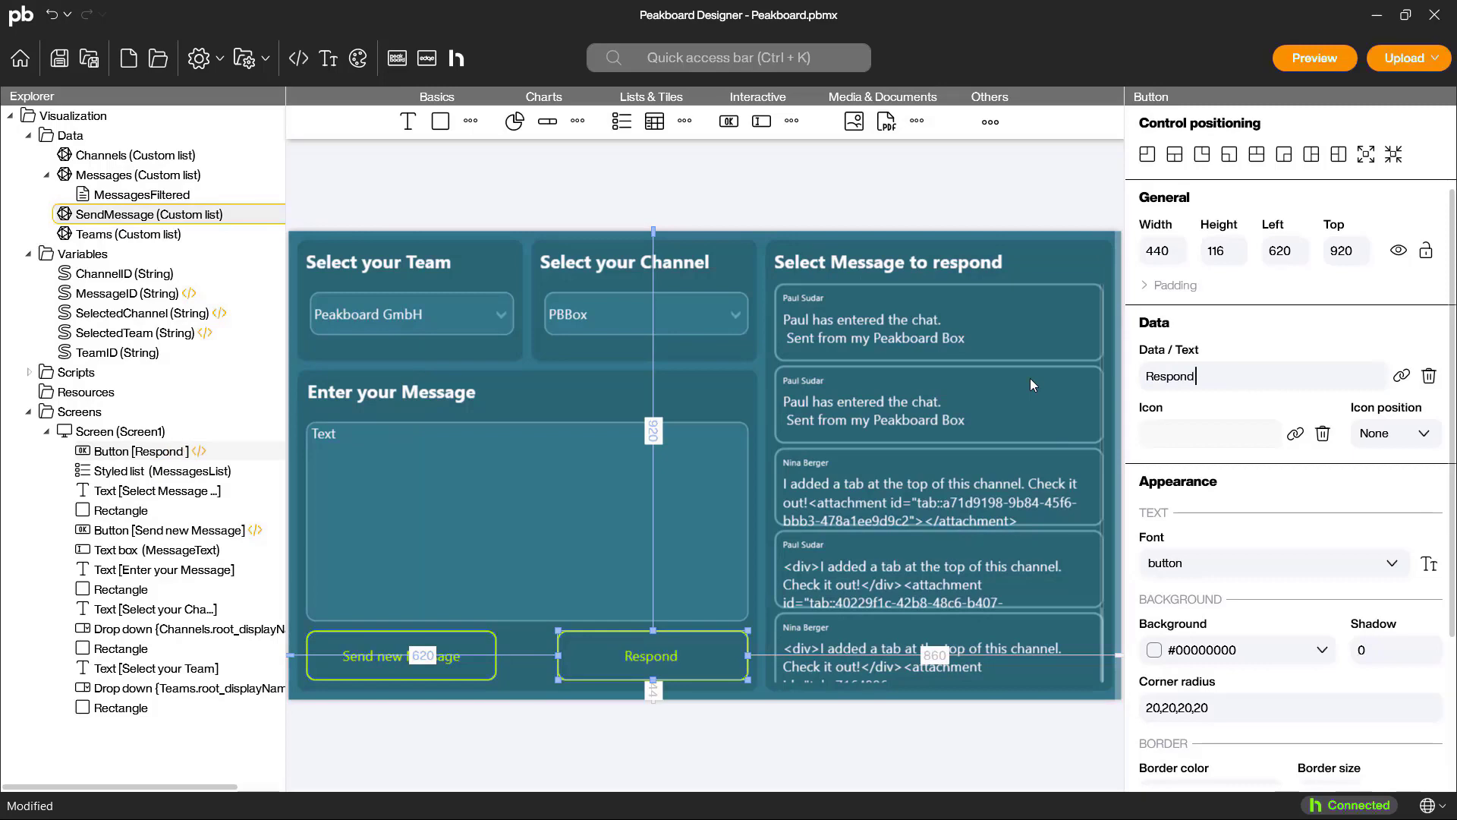
text(to Message)
Step: Make the Respond to Message button's tapped script run the RespondToMessage function with the combined message text
double_click(666, 651)
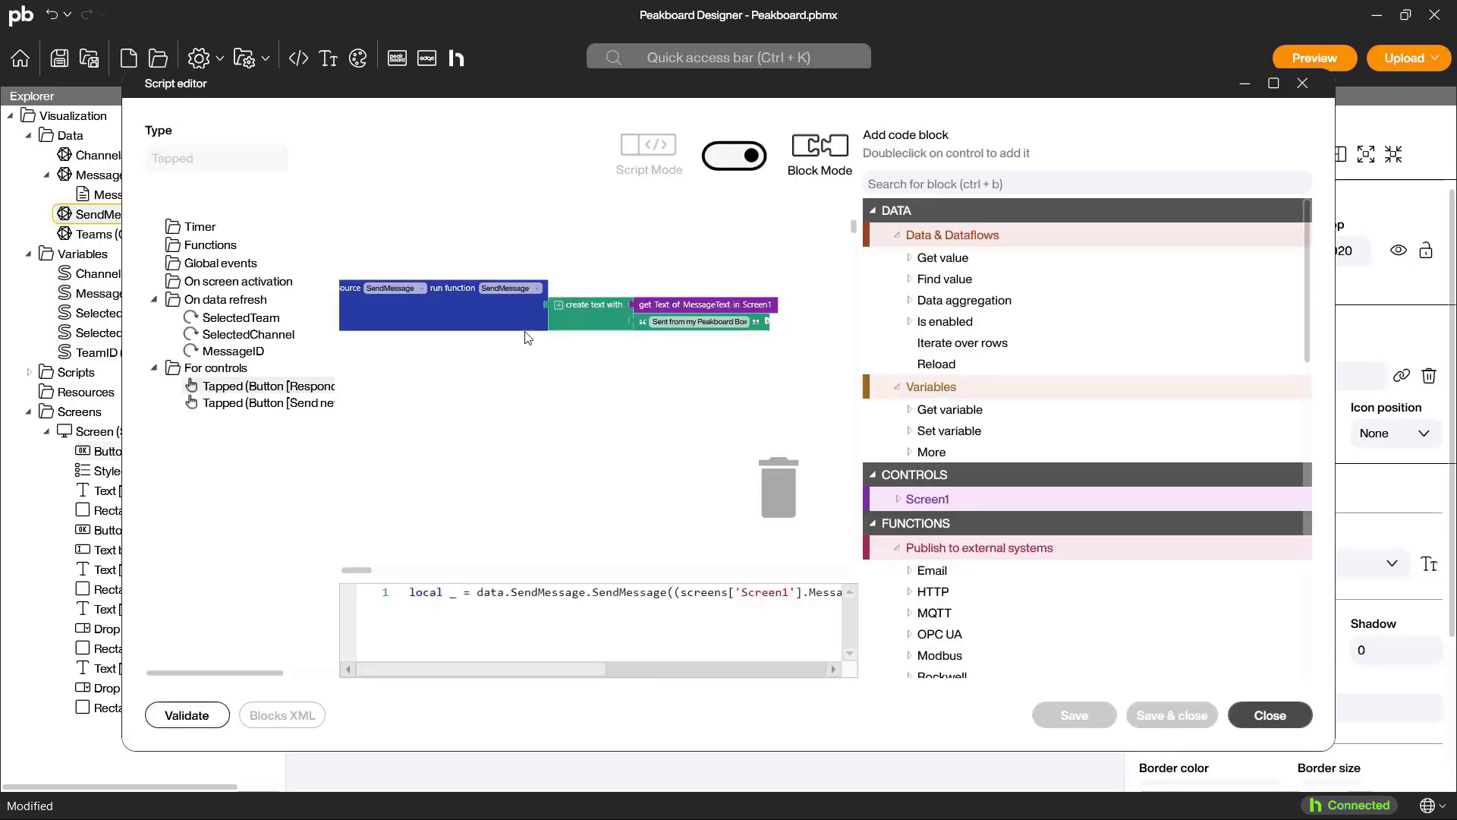
click(394, 290)
click(496, 288)
click(480, 348)
drag(633, 334, 629, 314)
Step: Add a Reload block for the Messages list below the function call, and save and close the script
drag(936, 364, 377, 353)
click(414, 346)
click(408, 389)
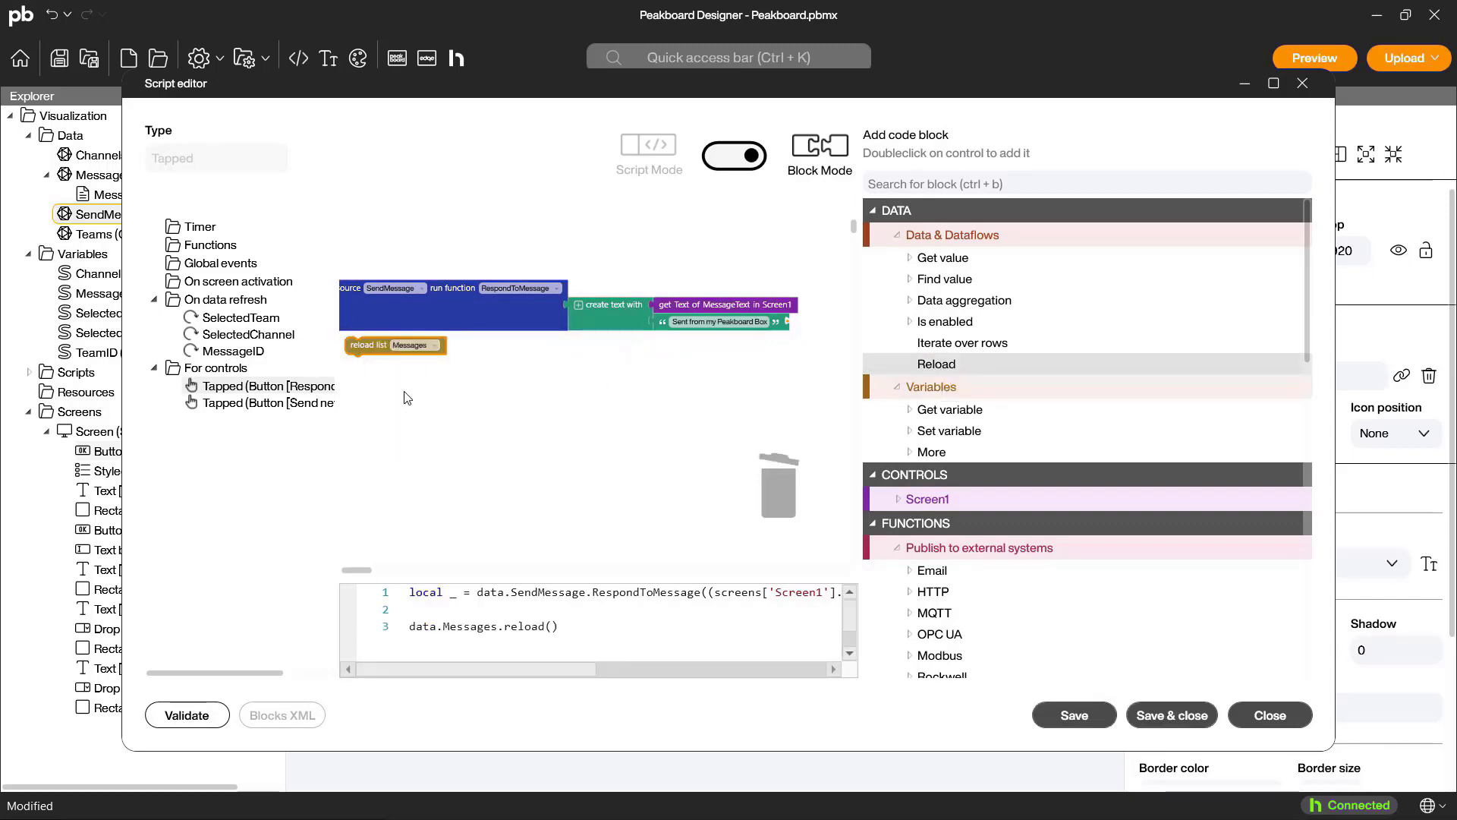
click(1172, 715)
Step: Add a Reload block for the Messages list to the Send new Message button's tapped script, and save and close it
click(438, 663)
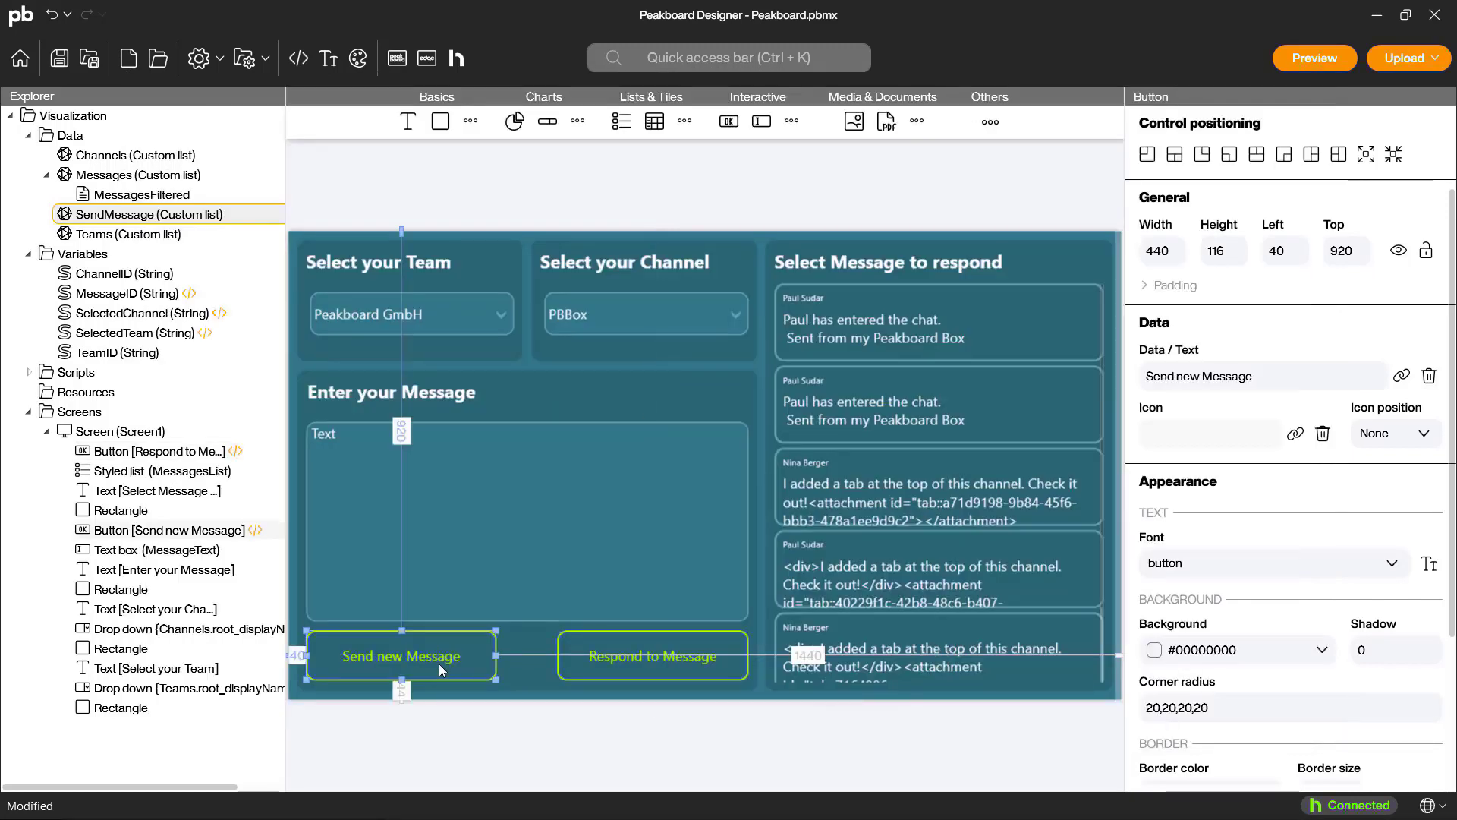
double_click(438, 663)
drag(937, 364, 410, 380)
click(455, 379)
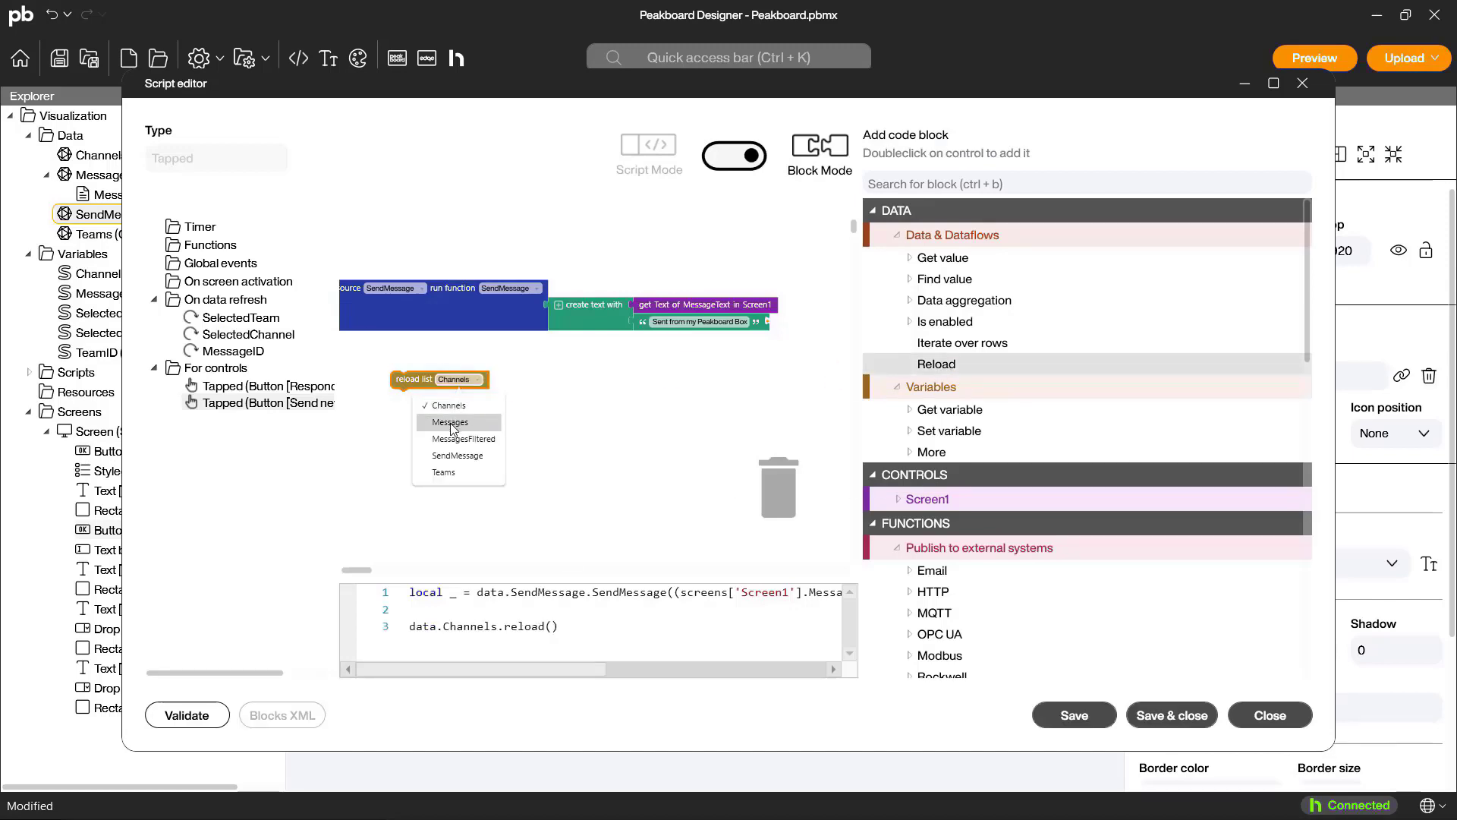
click(437, 418)
click(1163, 715)
Step: Preview the app, choose the Peakboard America team and send "This is a new Message" to its General channel
click(1309, 61)
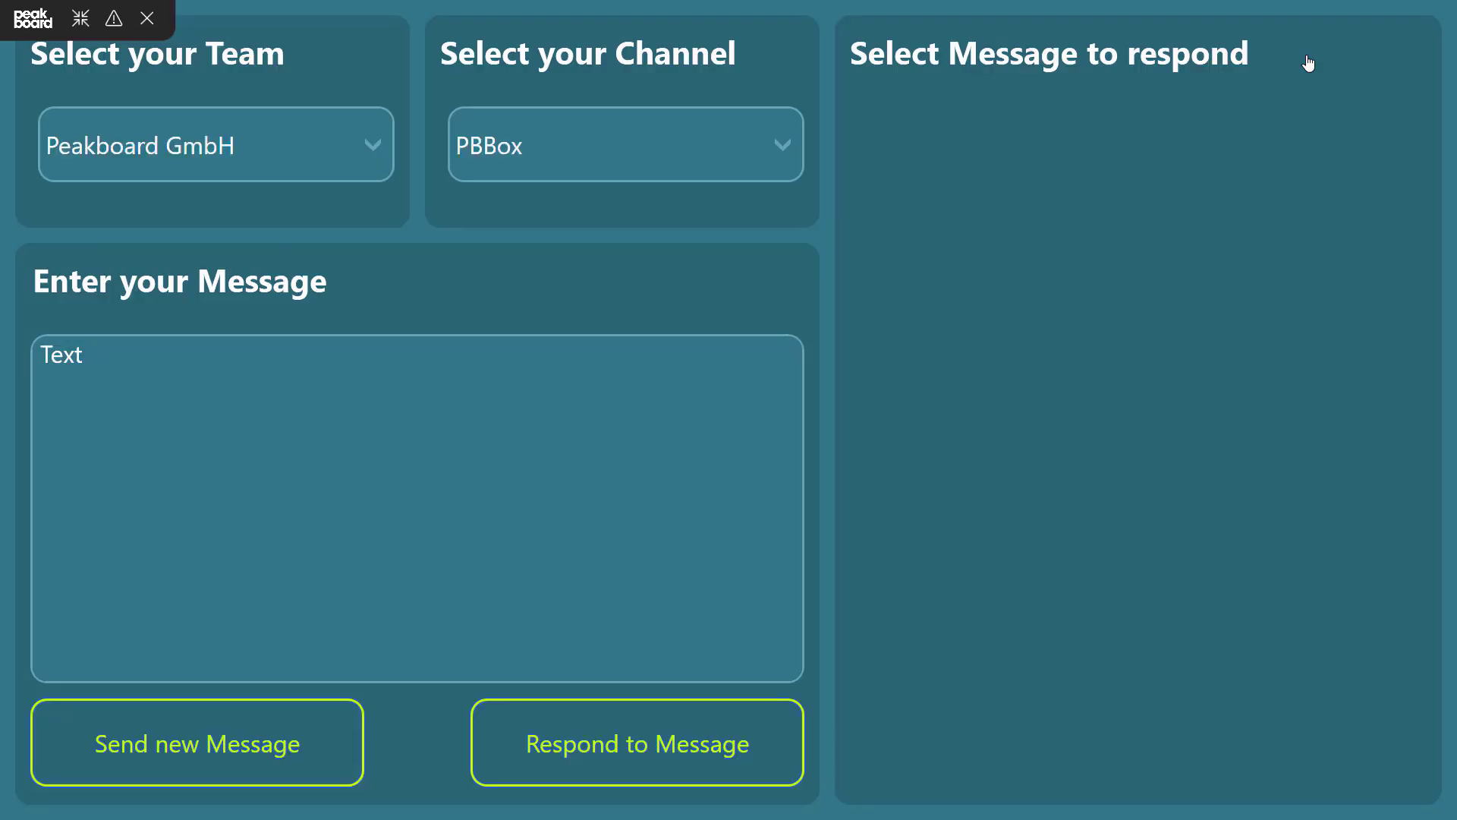
click(339, 150)
click(190, 345)
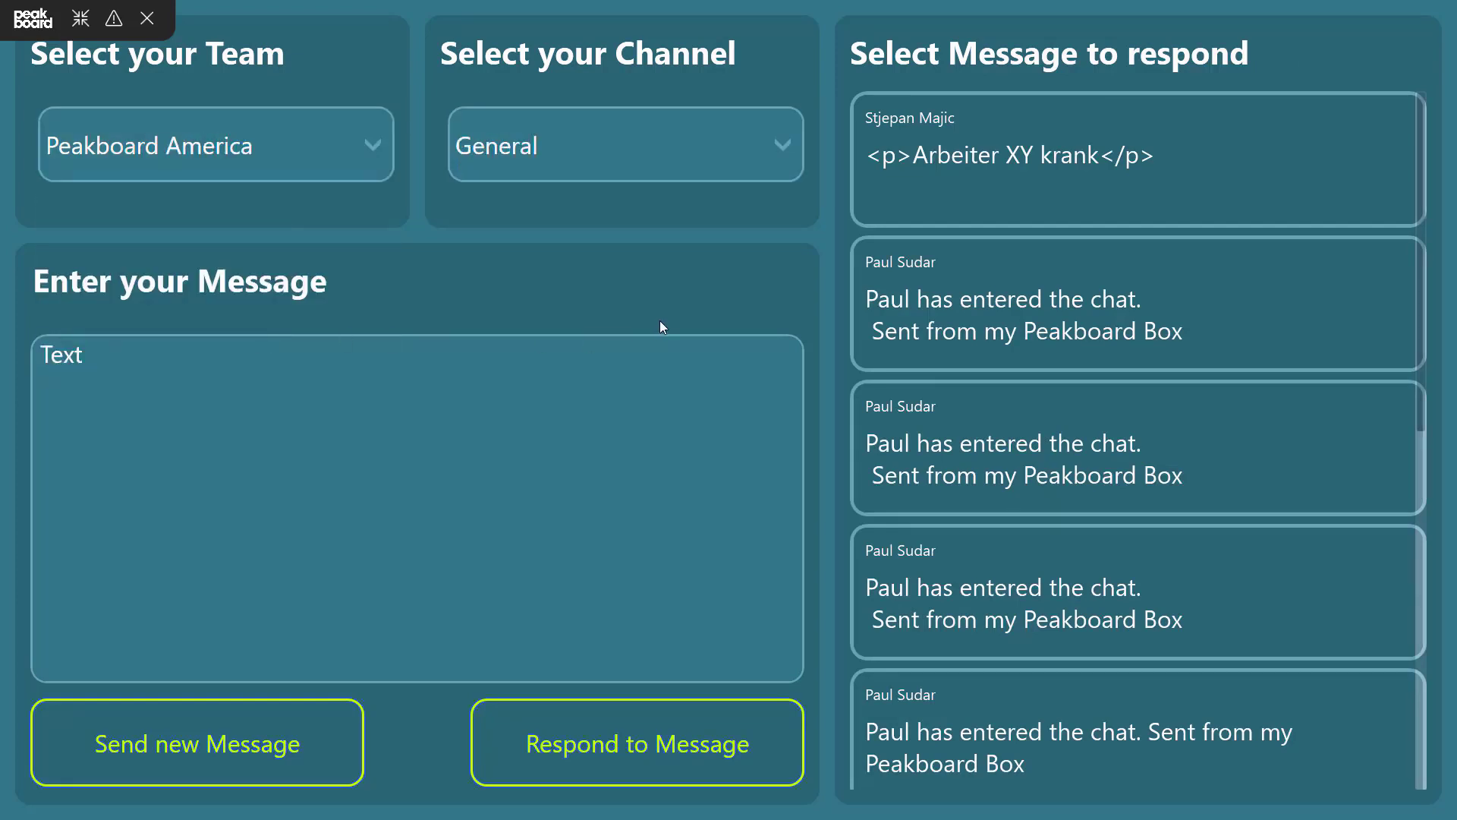
text(Thi)
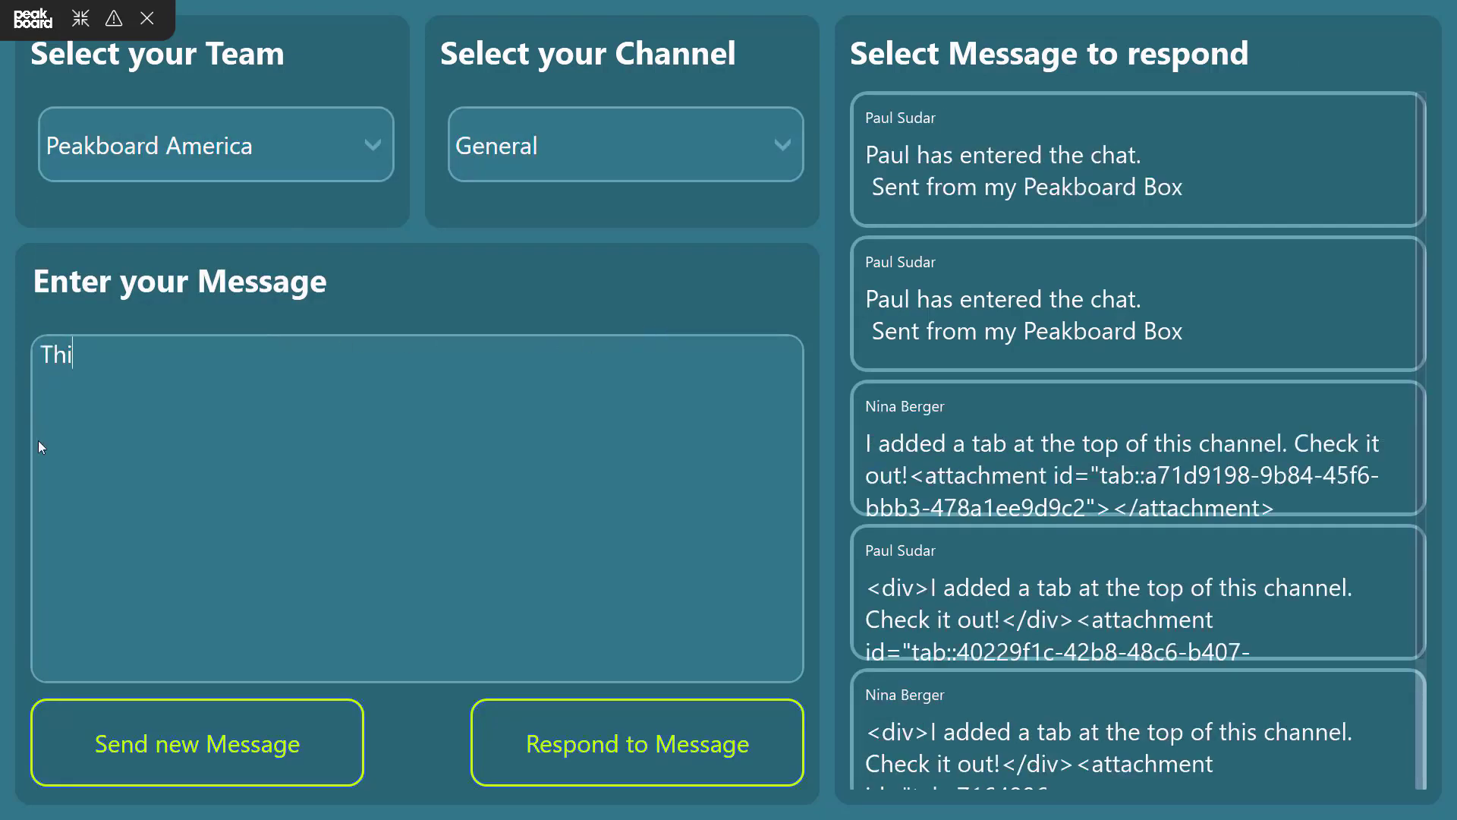
text(s is a new Message)
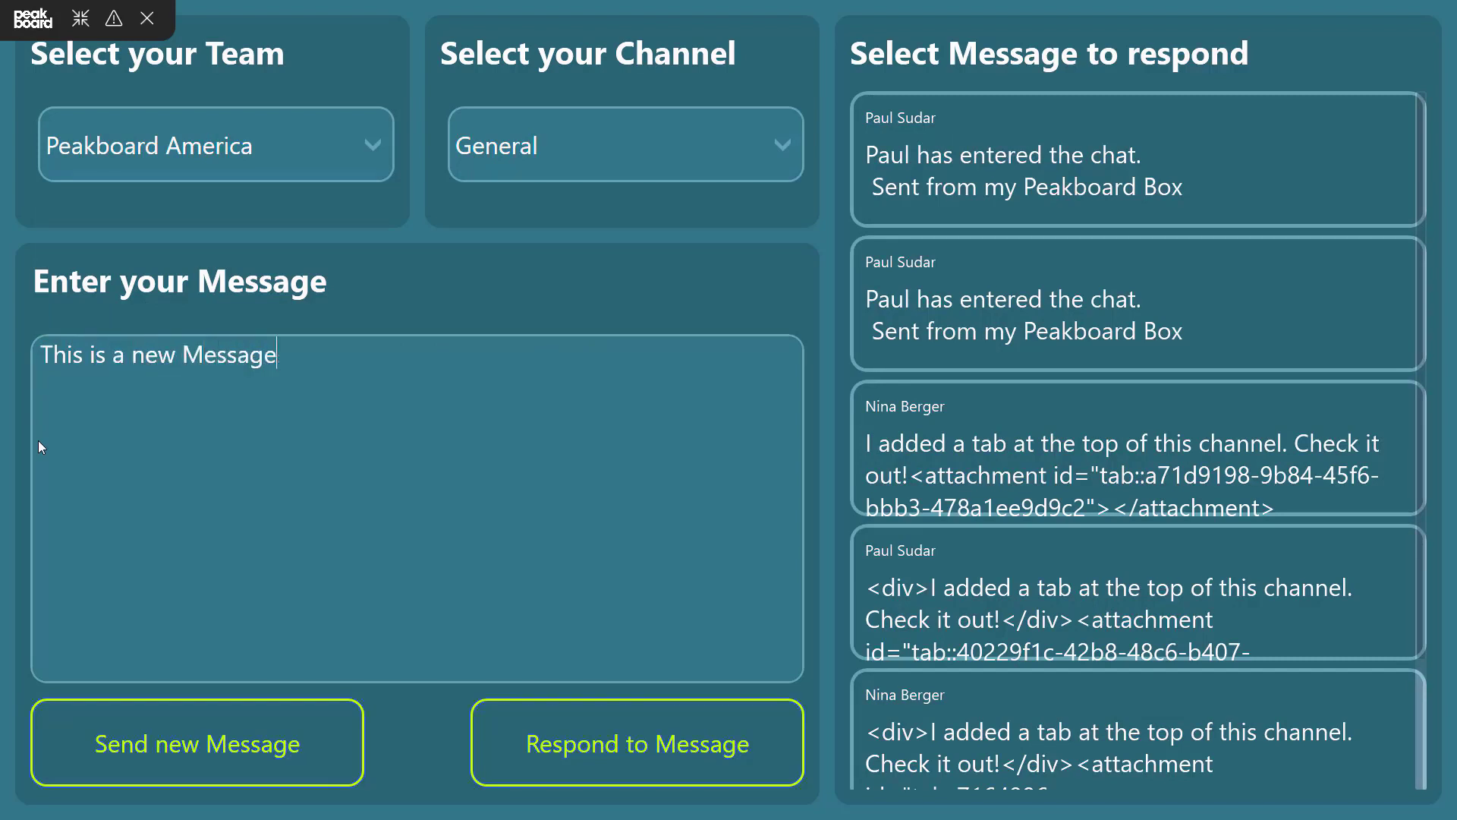
click(253, 753)
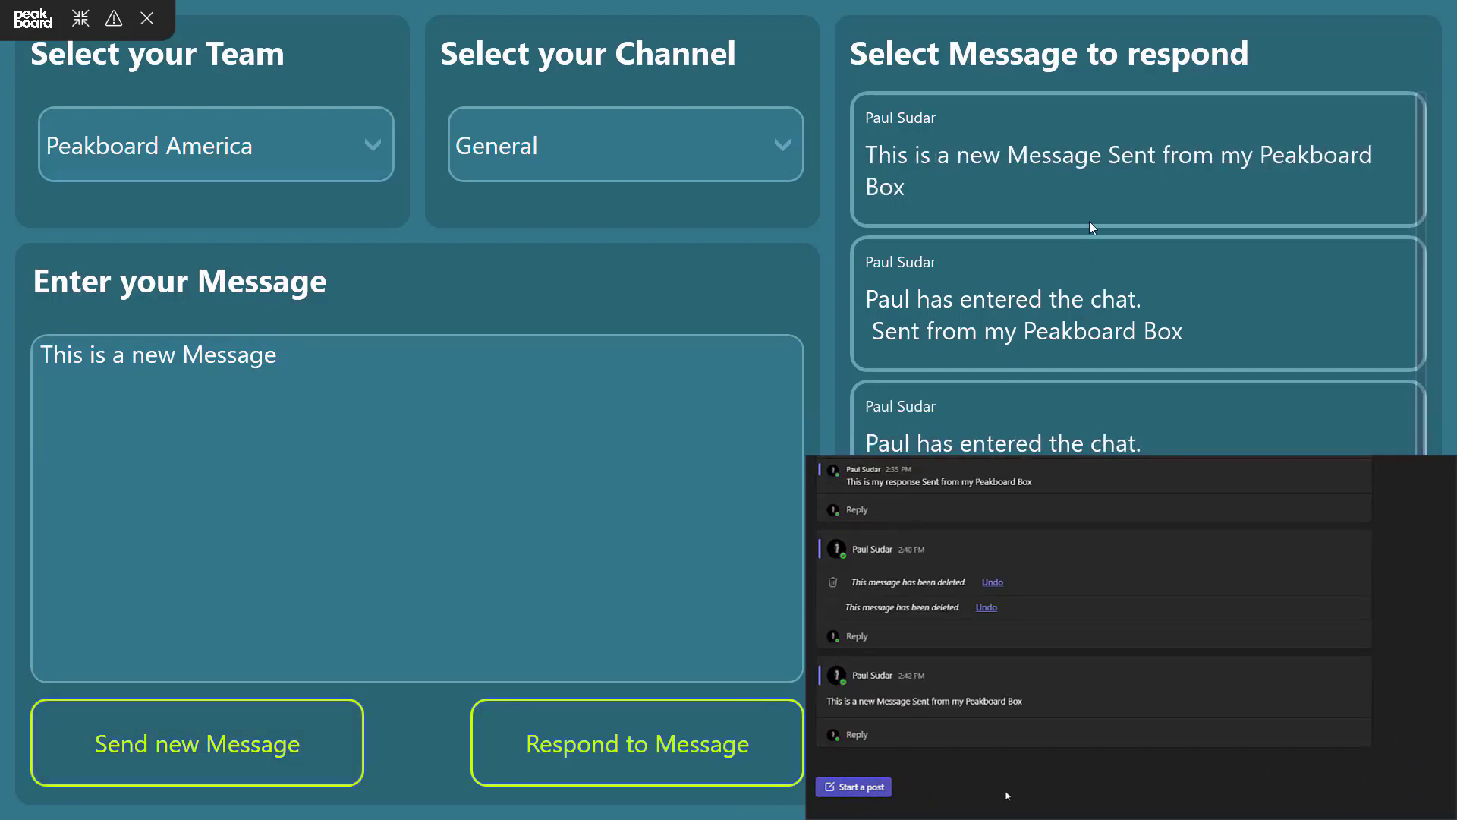
Step: Select the newly sent message and respond to it with "This is a response to my Message"
click(1095, 198)
drag(278, 359, 164, 374)
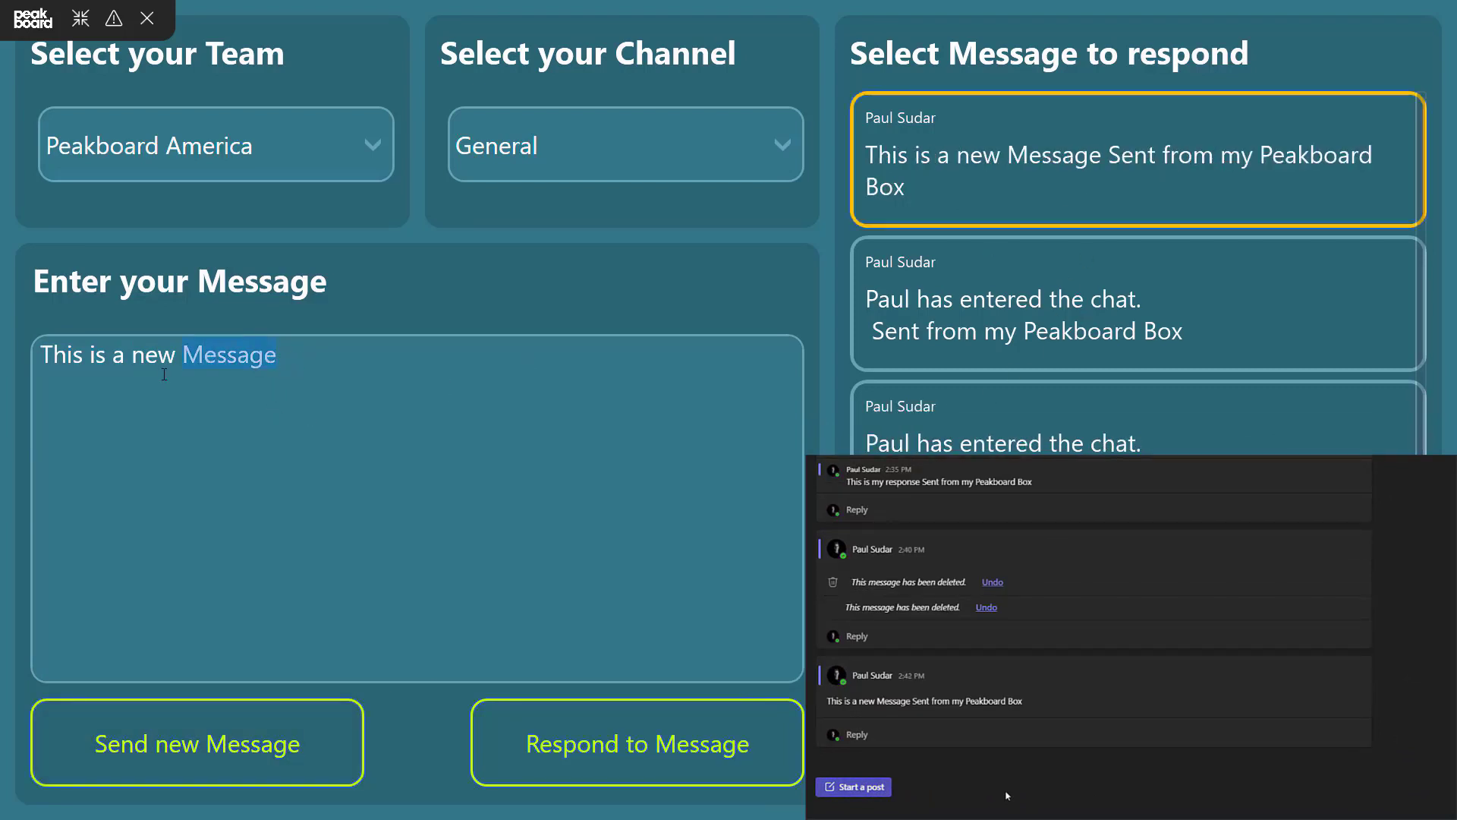
text(respon)
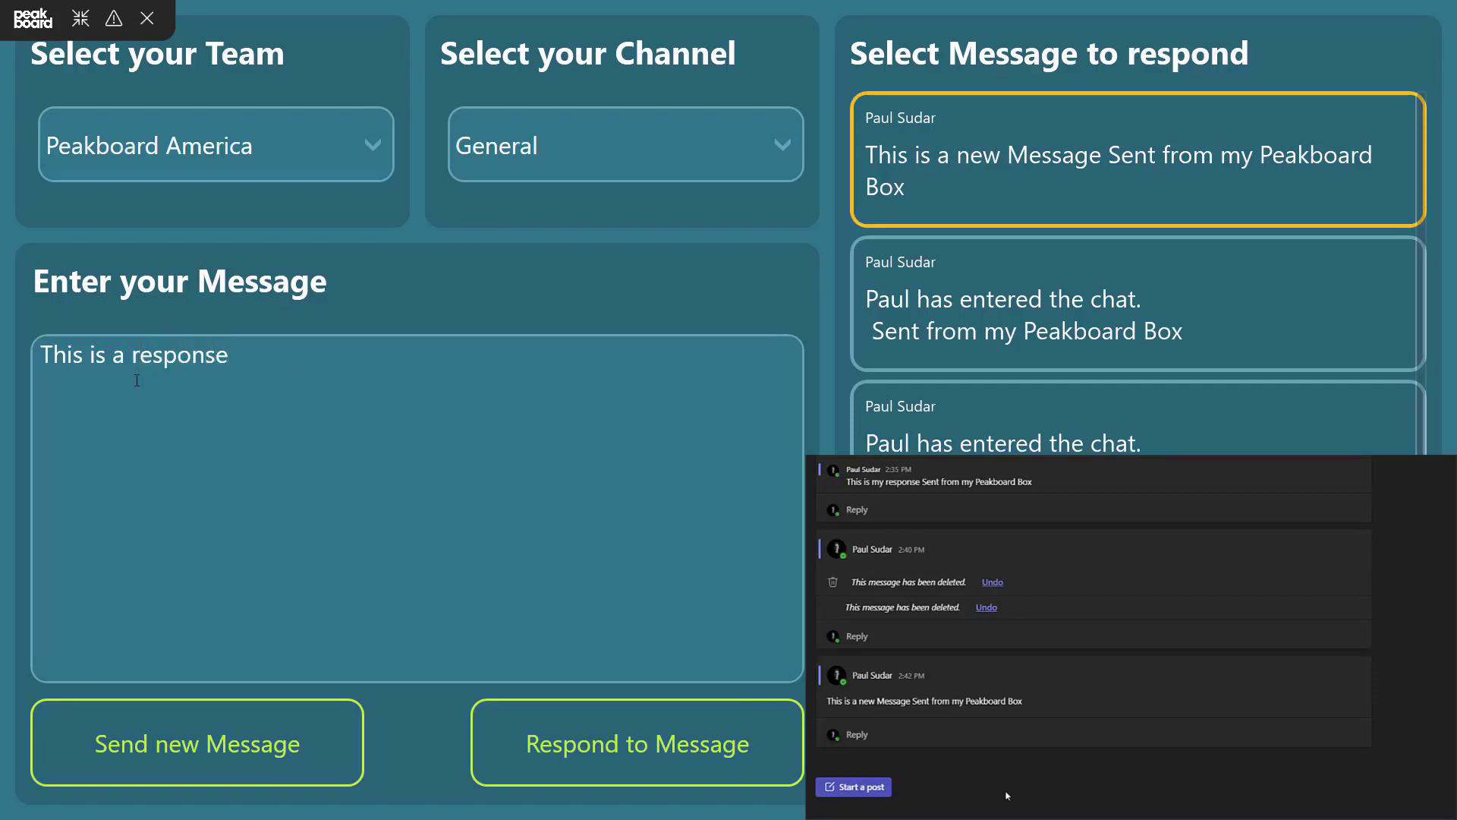
text(se to my Message)
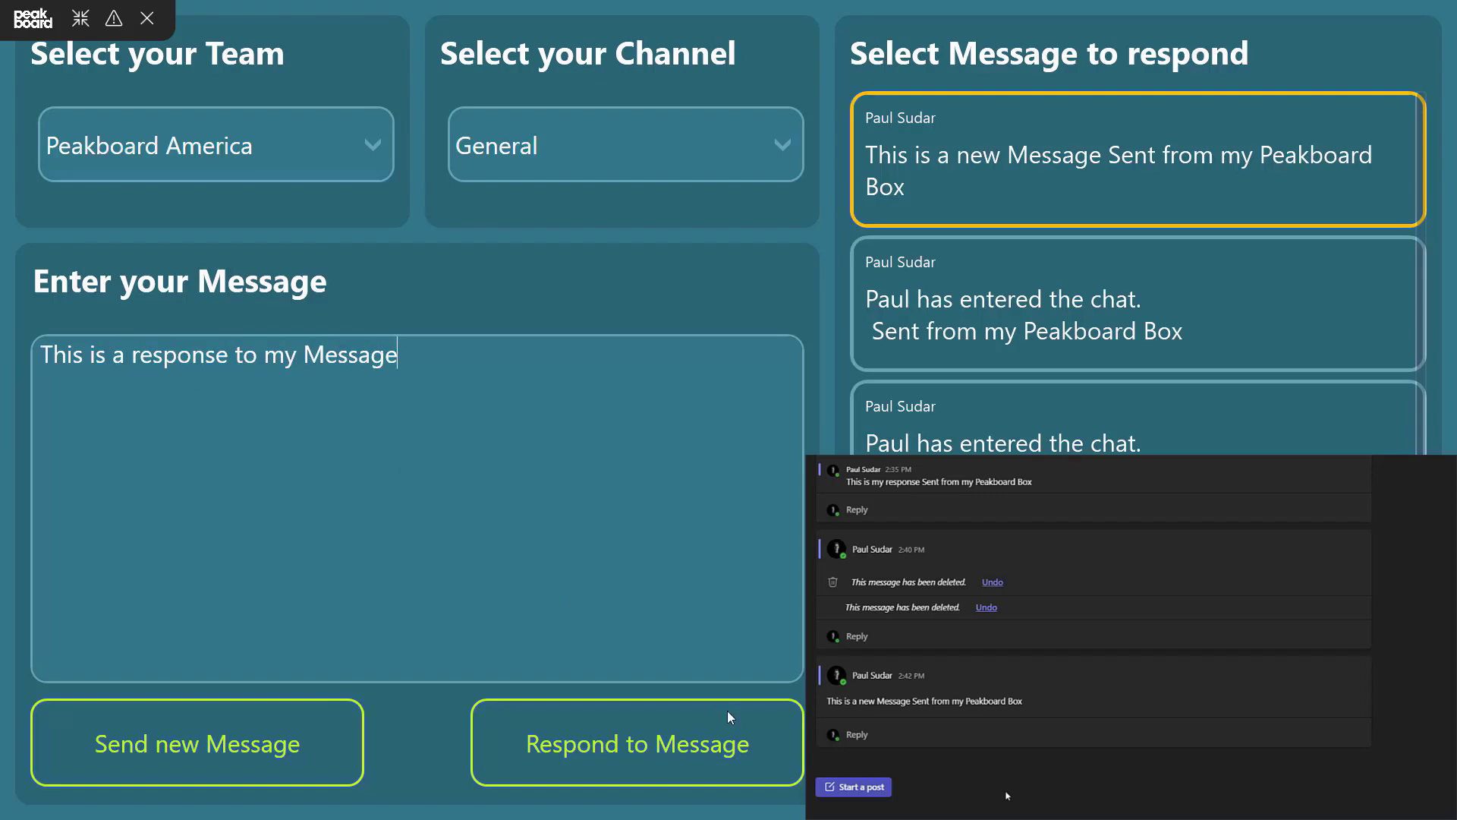
click(687, 757)
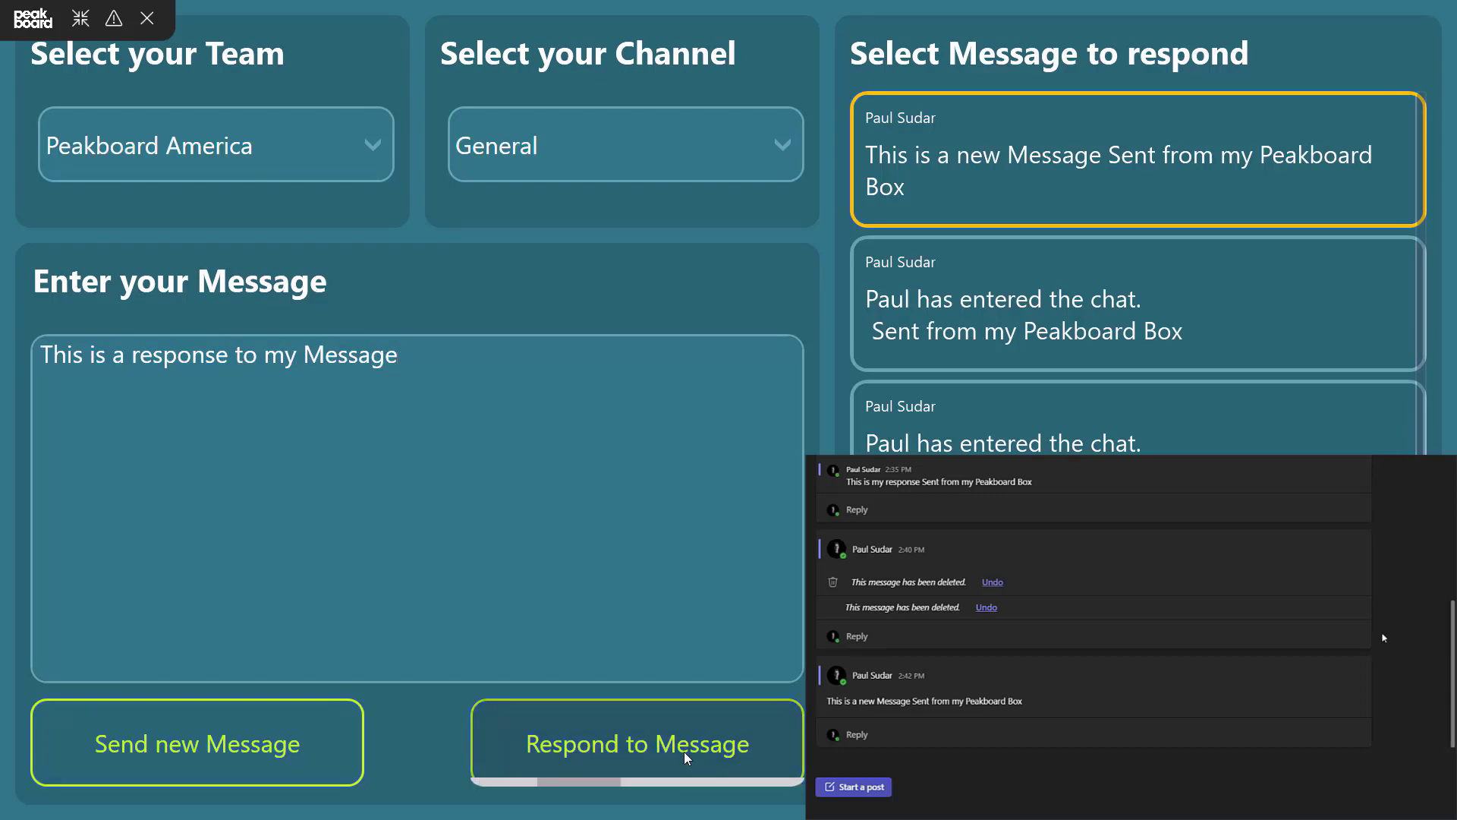